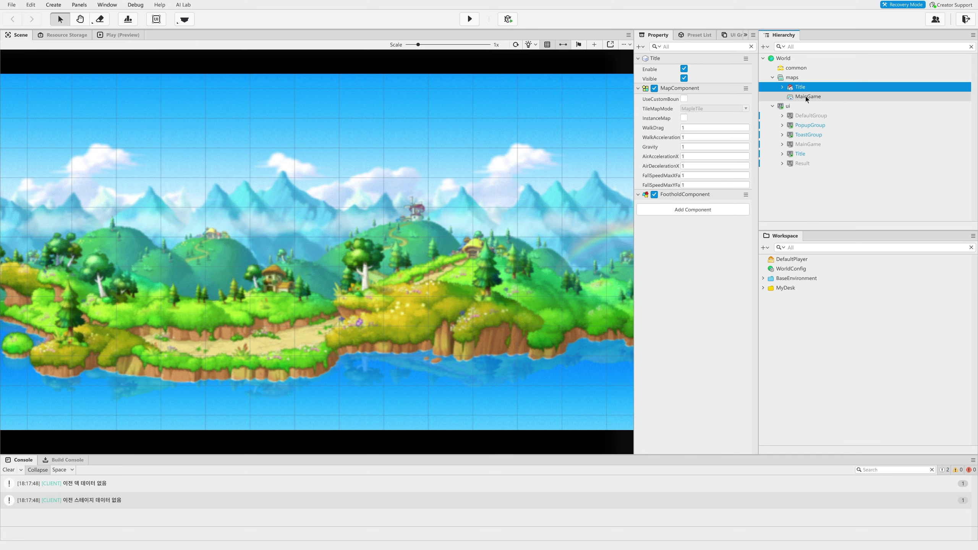
Step: Open the map list and load the MainGame map, moving the dialog clear of the scene
left_click(805, 97)
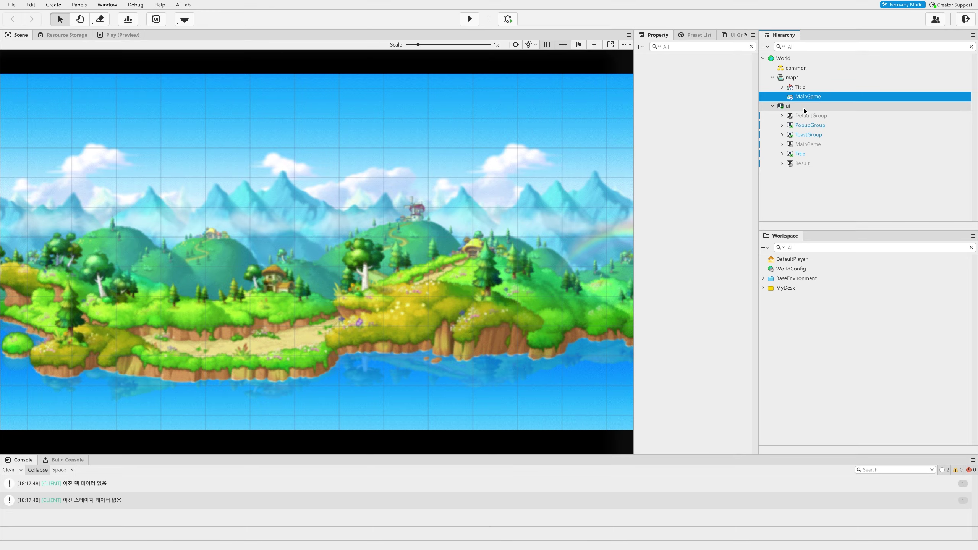
key("ctrl+m")
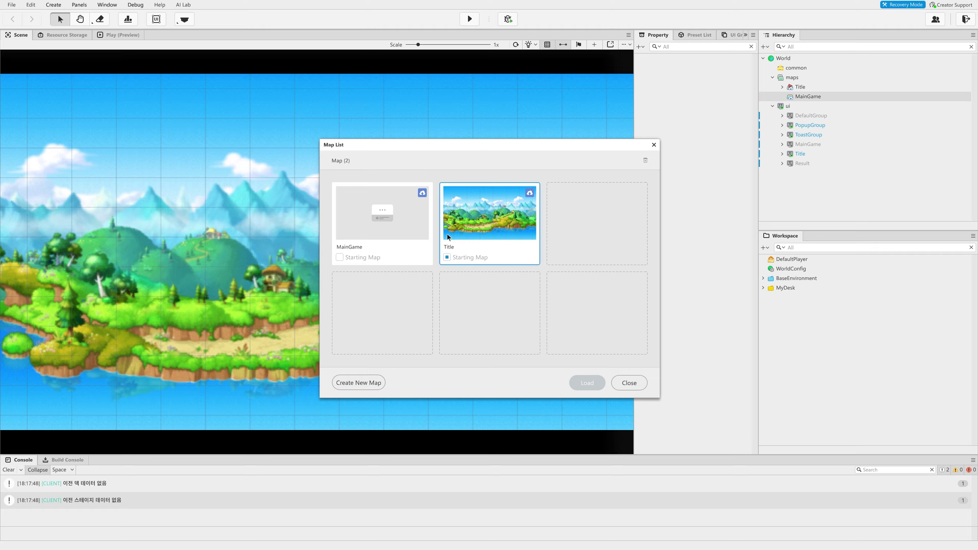
left_click(382, 220)
left_click(587, 383)
left_click_drag(473, 145, 736, 280)
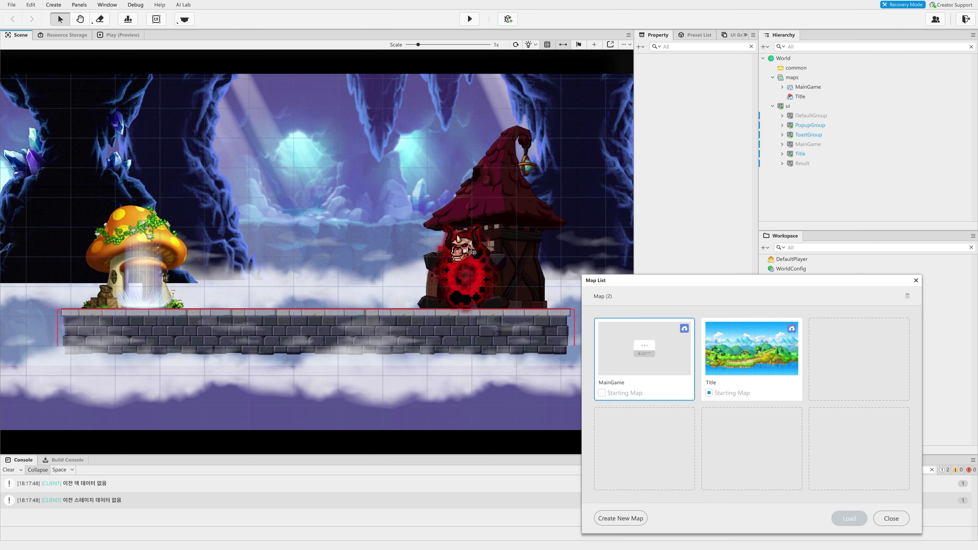
Step: Load the Title map from the map list to view its background
left_click(717, 339)
left_click(849, 519)
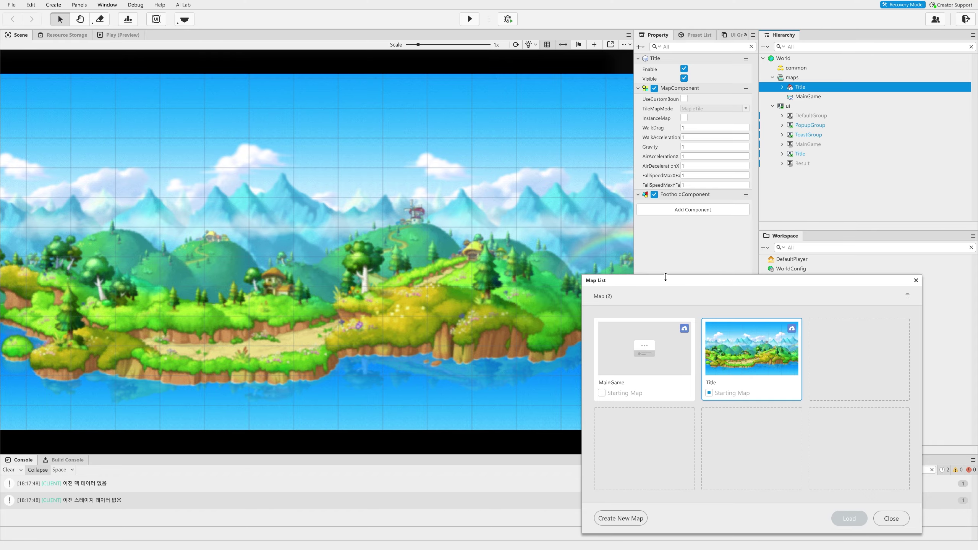
left_click_drag(635, 280, 455, 284)
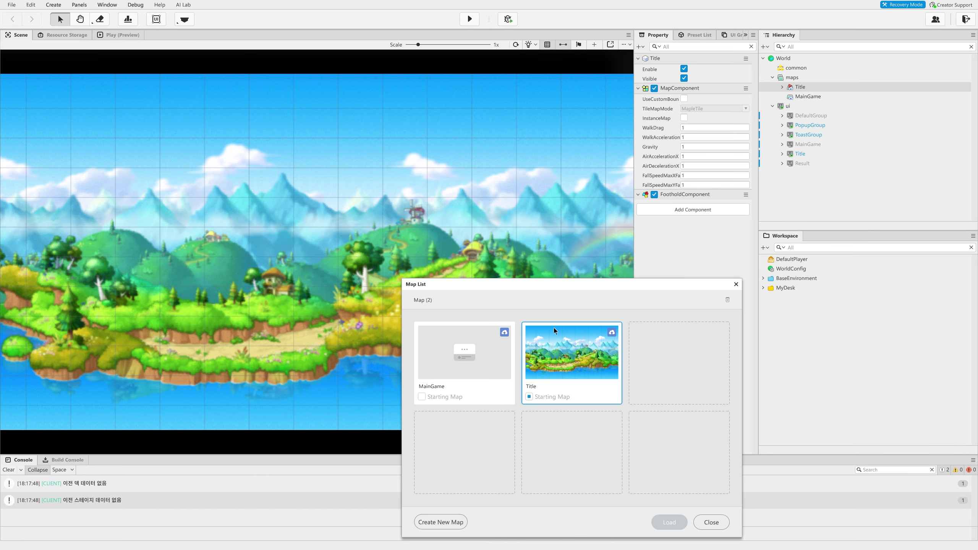
Step: Load the MainGame map again and choose MapleTile as the tile type
left_click(470, 360)
left_click(670, 522)
left_click(184, 18)
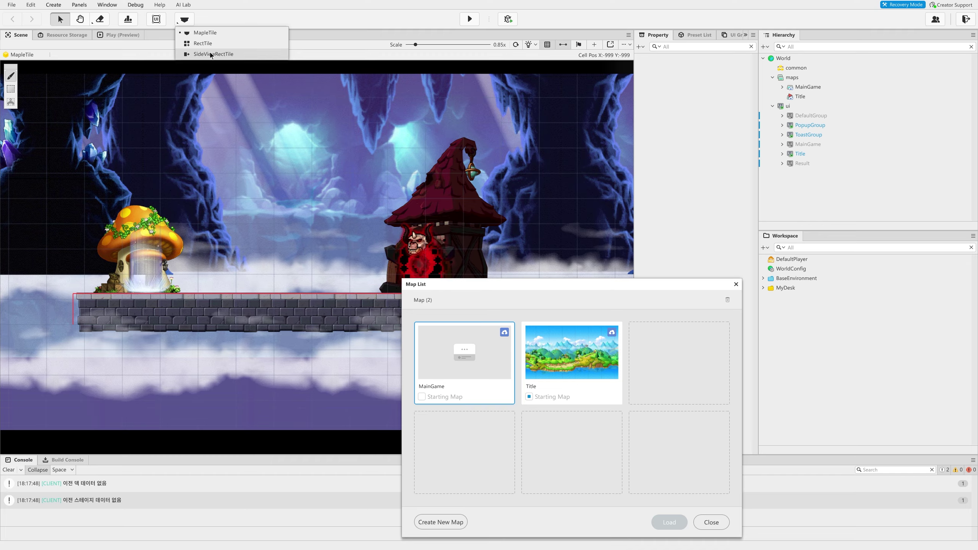
left_click(213, 32)
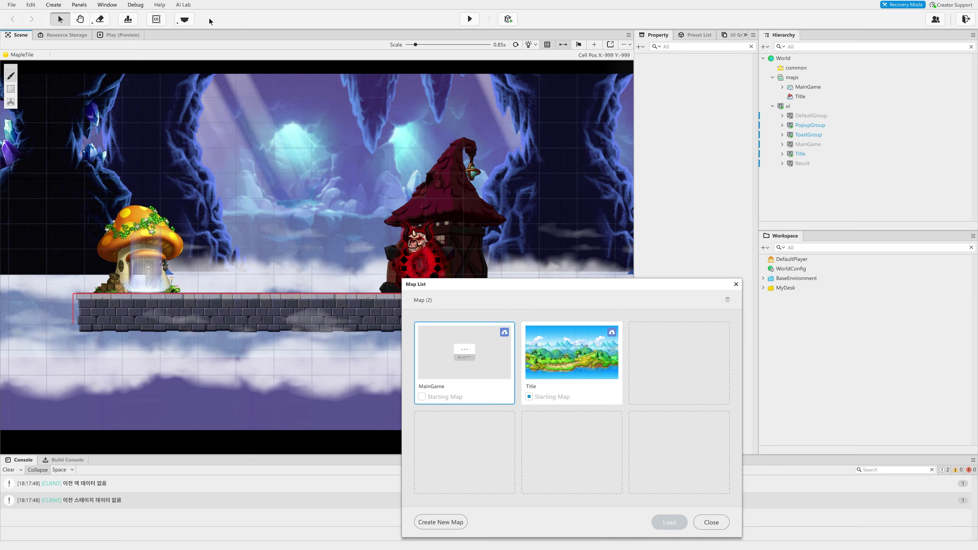
Step: Create a new map from the map list, then close the list
left_click_drag(518, 285, 479, 257)
left_click(518, 325)
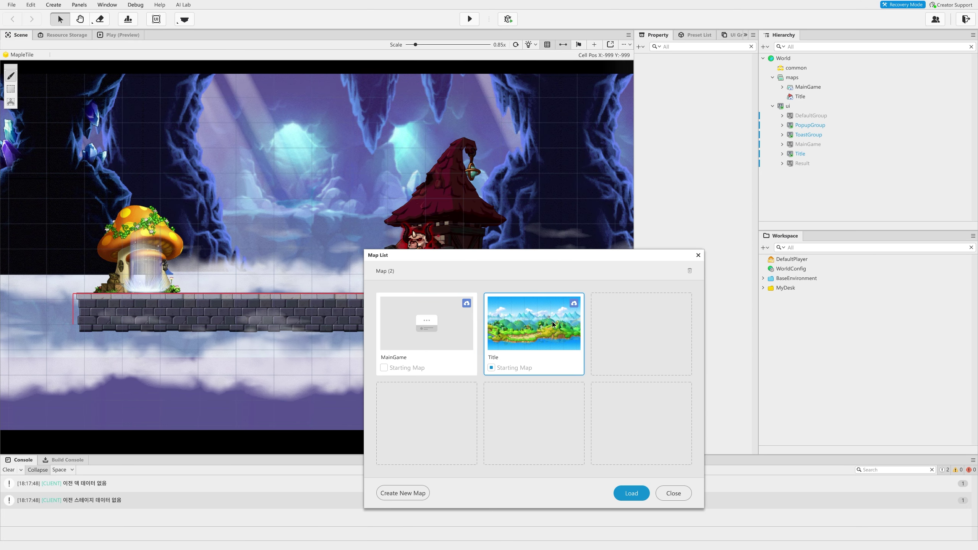
left_click_drag(419, 261, 486, 250)
left_click(483, 447)
left_click(484, 486)
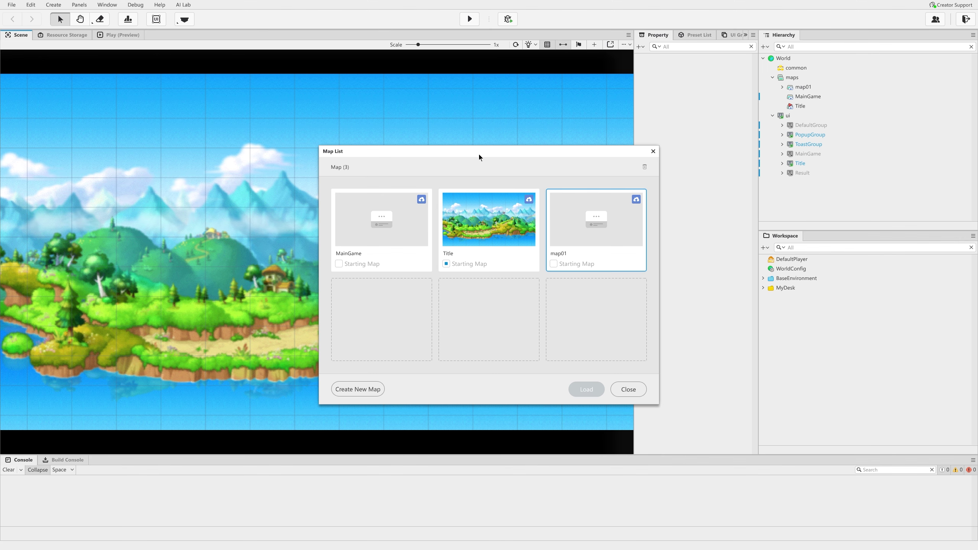
left_click_drag(478, 155, 620, 198)
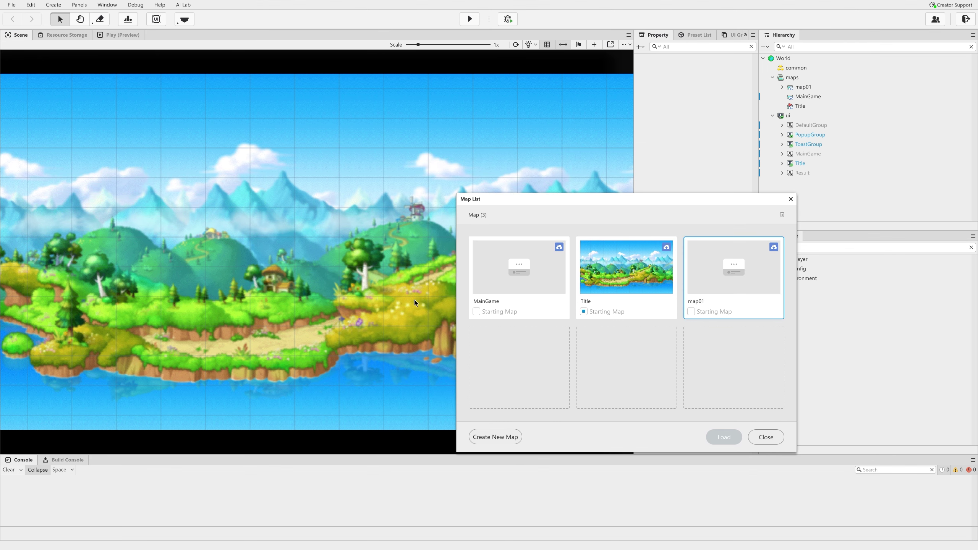
left_click(493, 287)
left_click(636, 275)
left_click(790, 199)
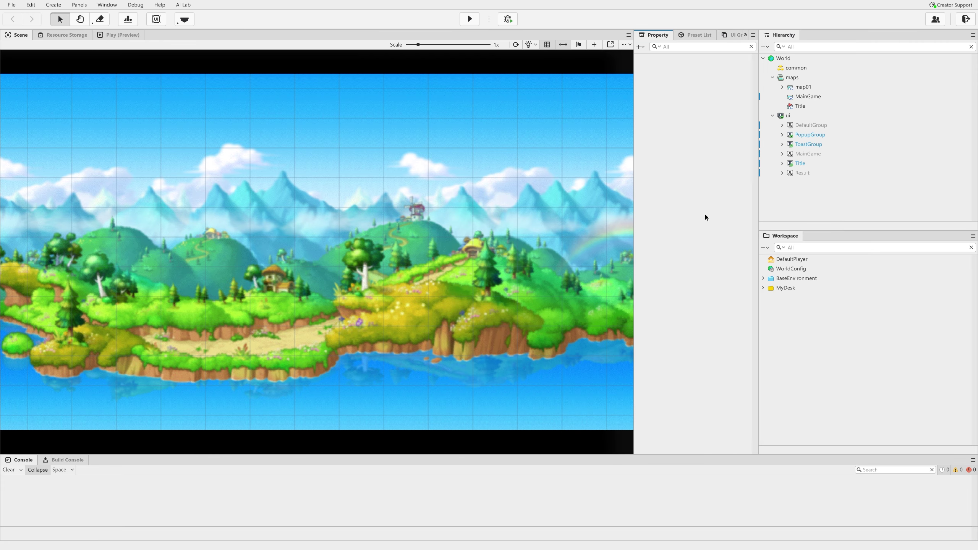
Step: Fill a long horizontal platform across the middle of the new map with MapleTile preset tile-30, using the rectangle tool
left_click(184, 19)
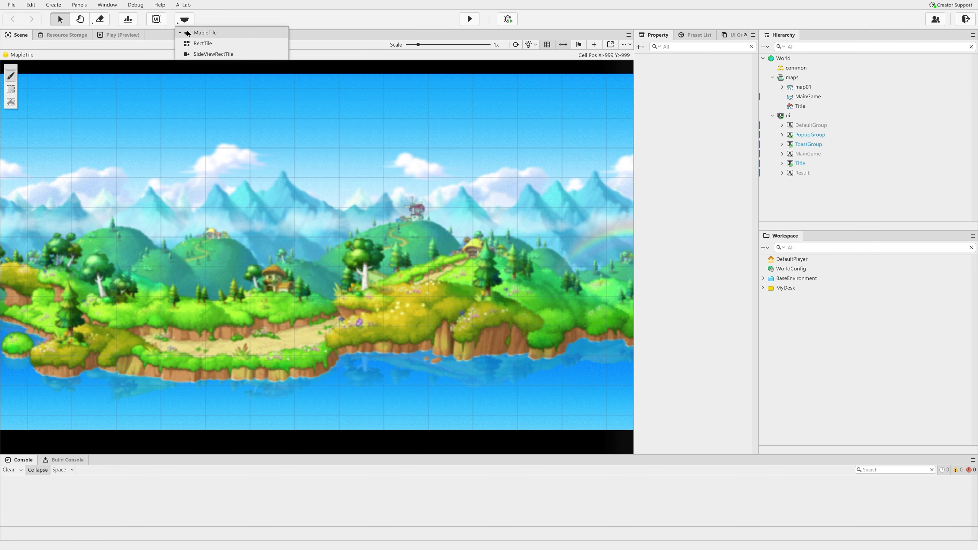
left_click(695, 34)
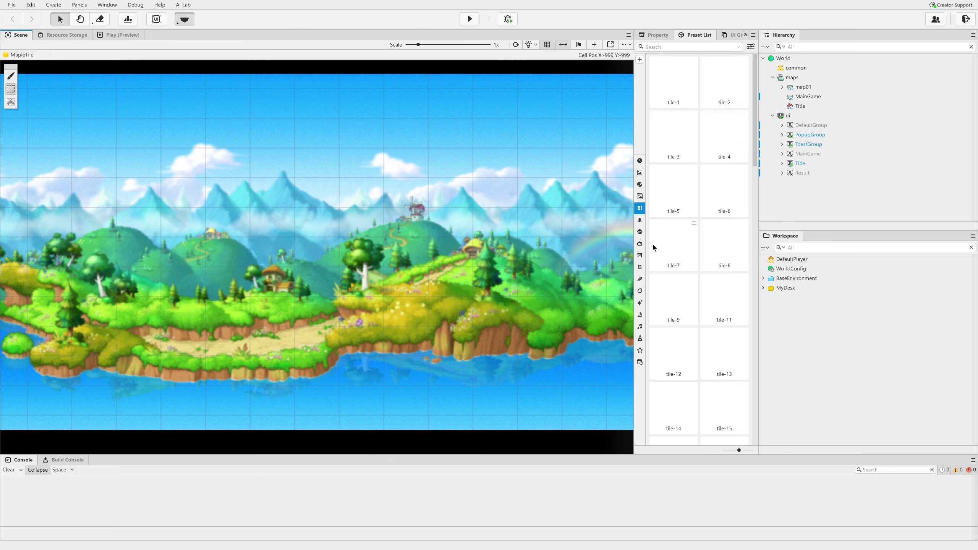
scroll(674, 250, "down", 10)
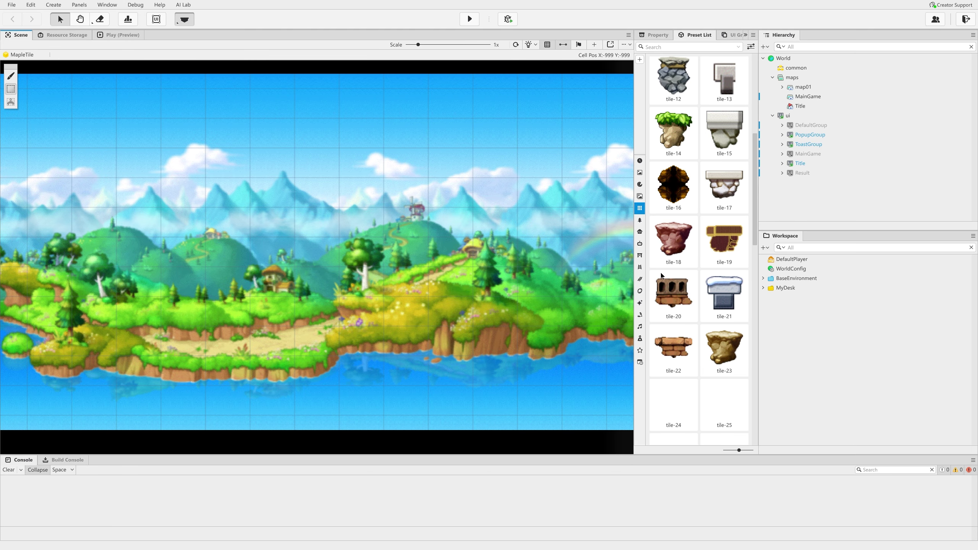
left_click(674, 381)
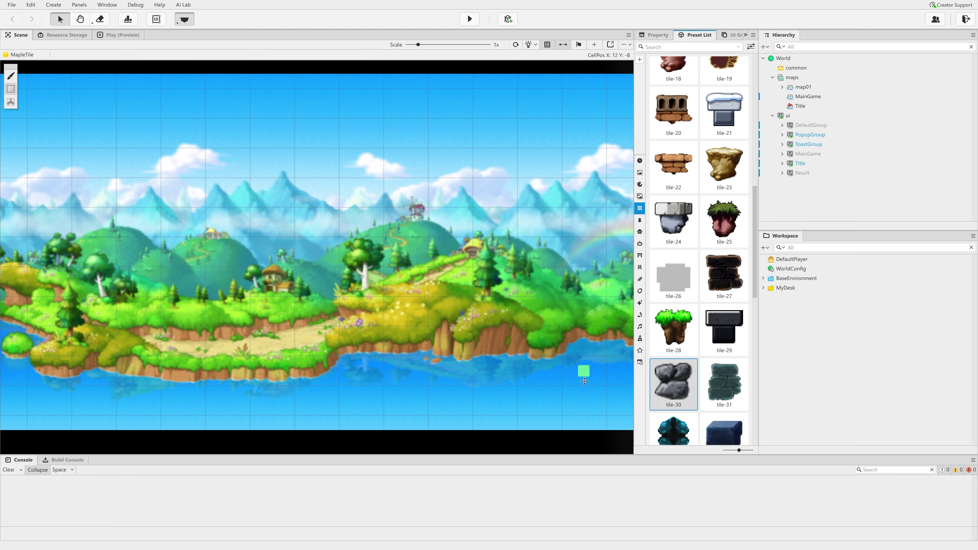
left_click_drag(116, 238, 517, 327)
right_click_drag(75, 197, 539, 363)
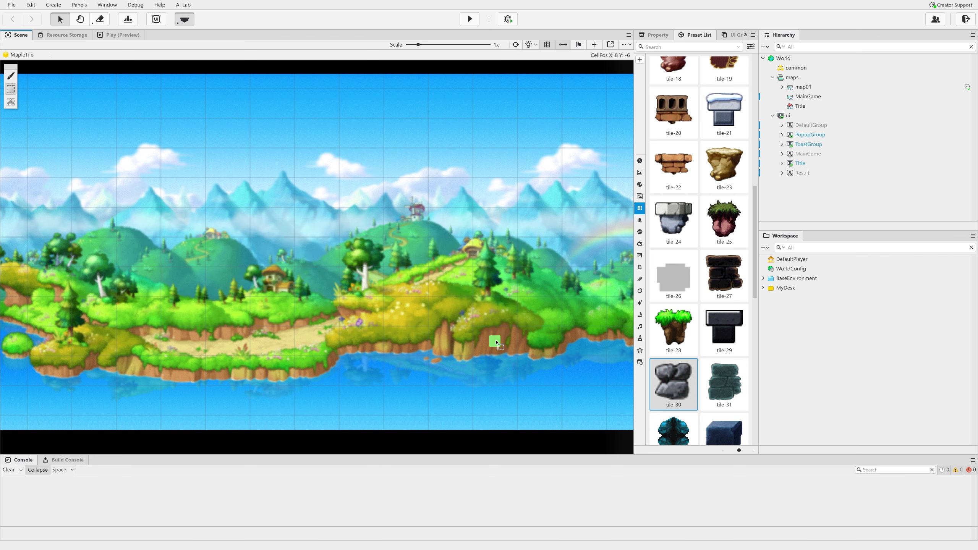
left_click(10, 90)
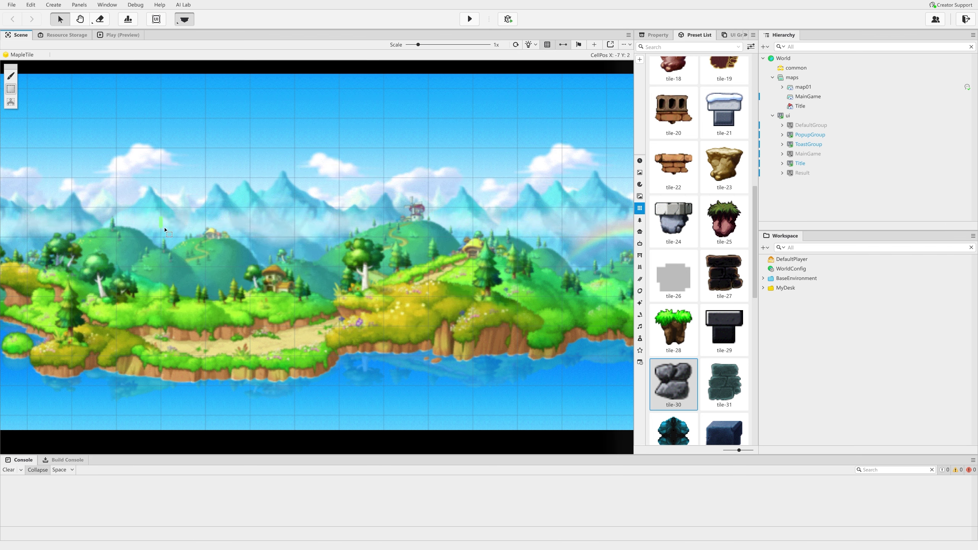
mouse_move(118, 257)
left_mouse_down()
mouse_move(231, 294)
mouse_move(522, 297)
left_mouse_up()
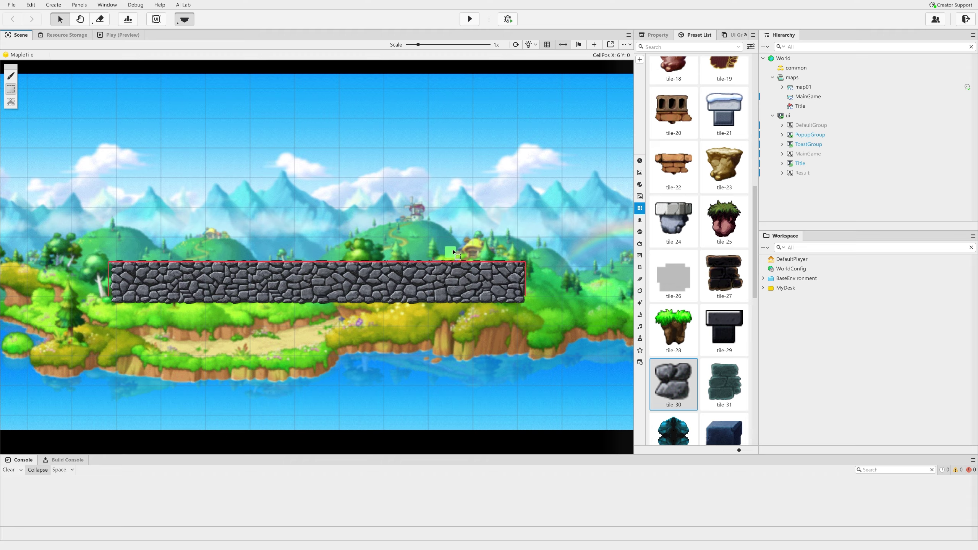
Step: Add two empty entities named HomeBase and EnemyBase to map01
right_click(803, 108)
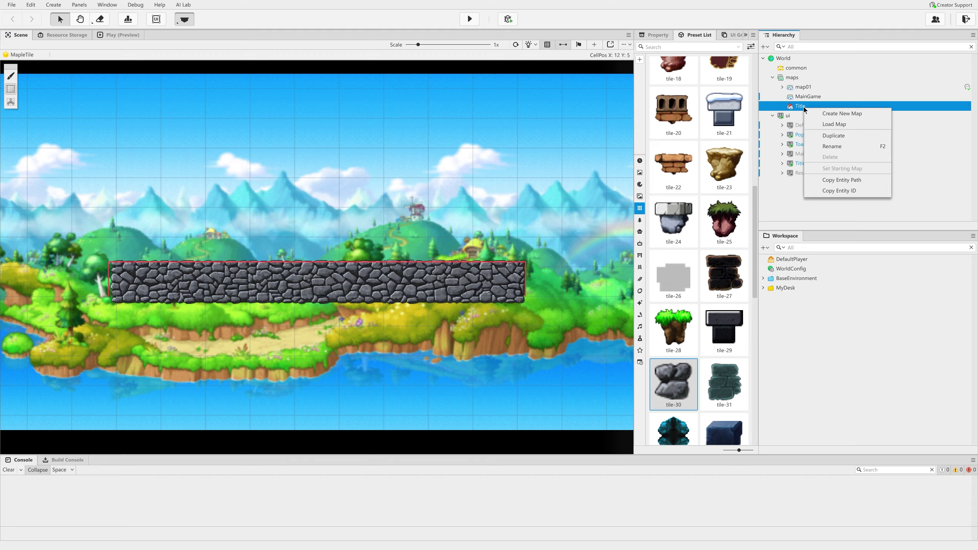
double_click(803, 87)
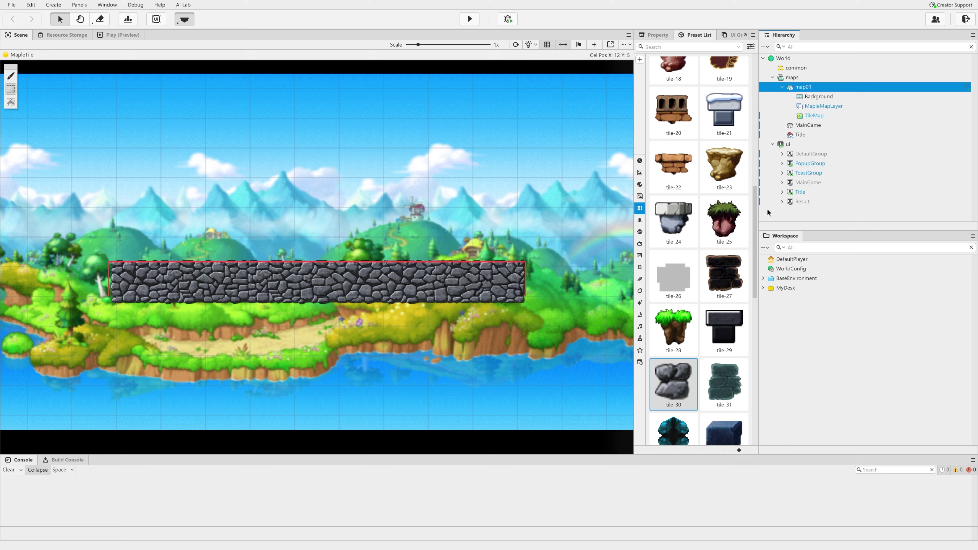
right_click(803, 88)
mouse_move(827, 111)
left_click(749, 105)
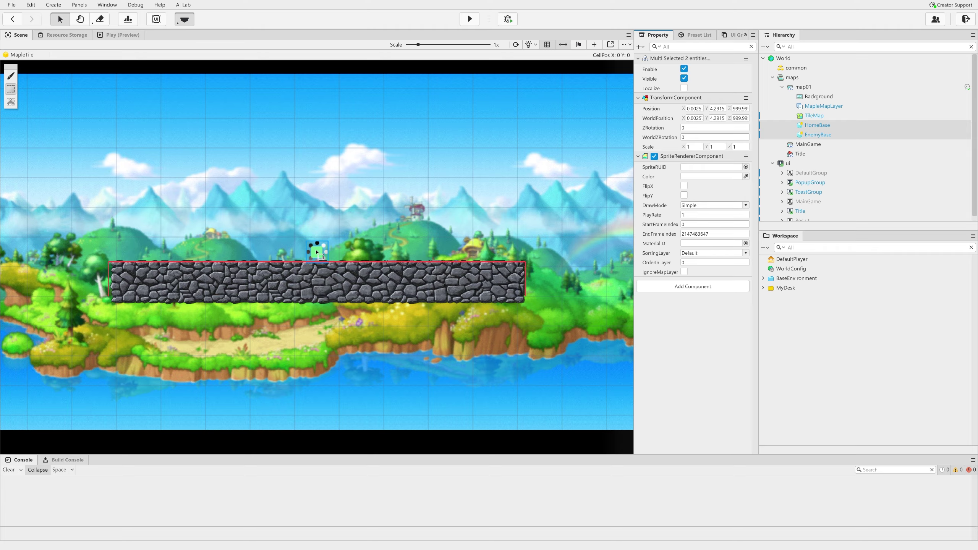
Step: Leave tile editing and place HomeBase above the platform's left end and EnemyBase above its right end
left_click(280, 67)
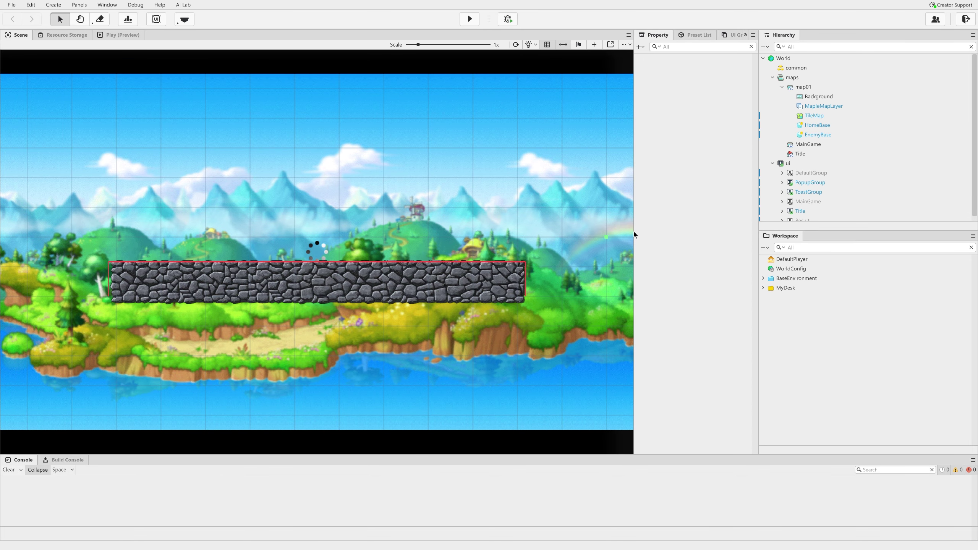
left_click(814, 127)
left_click_drag(316, 252, 132, 250)
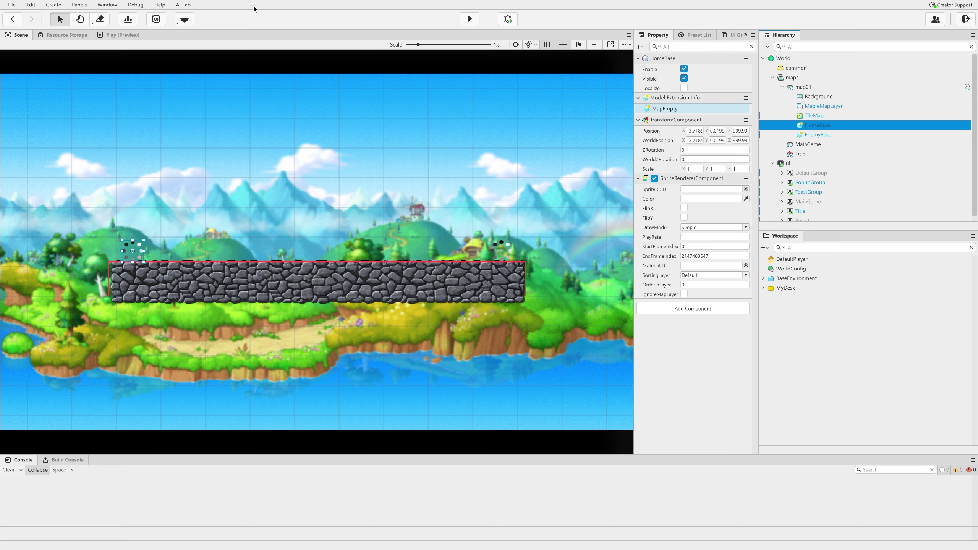
Step: Open Resource Search, check the type filter options, and search the resources for "home"
left_click(184, 5)
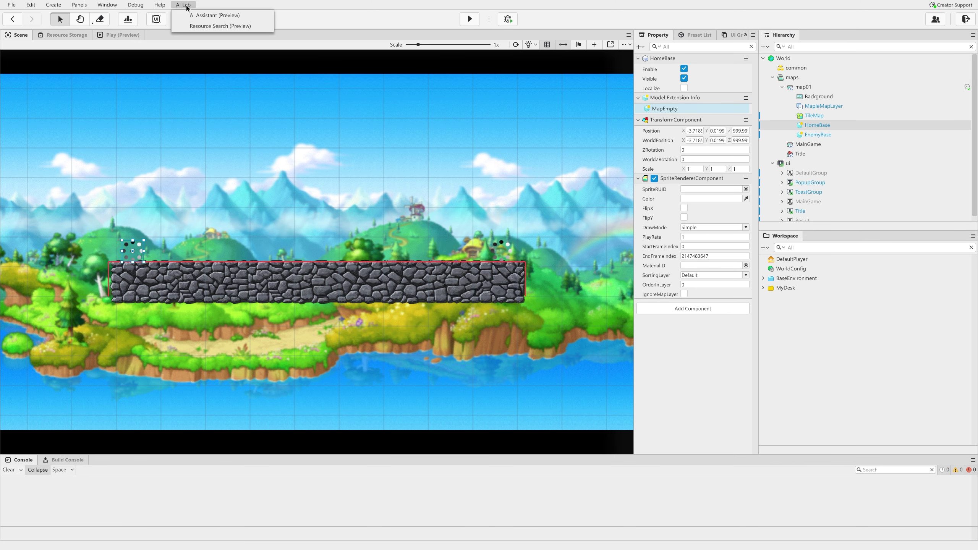
left_click(200, 26)
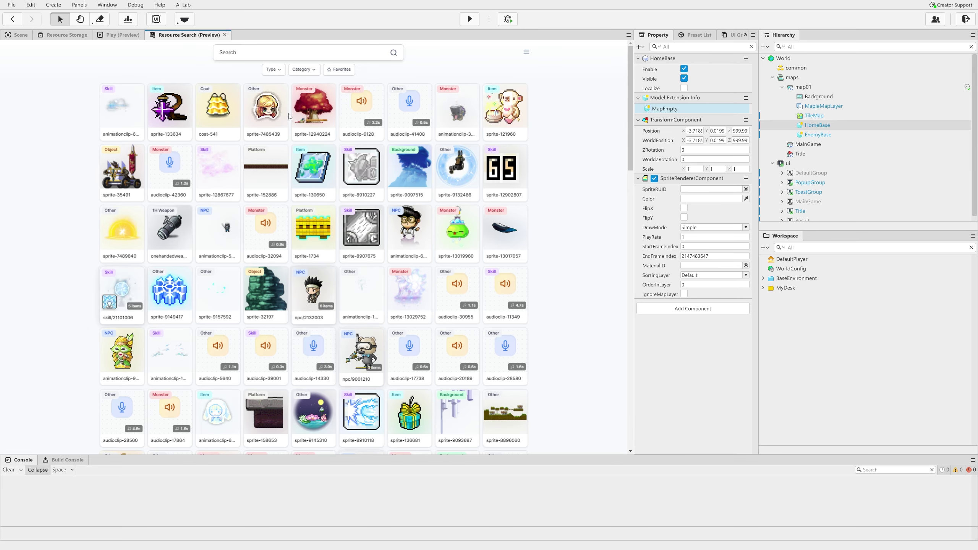
left_click(303, 71)
left_click(273, 70)
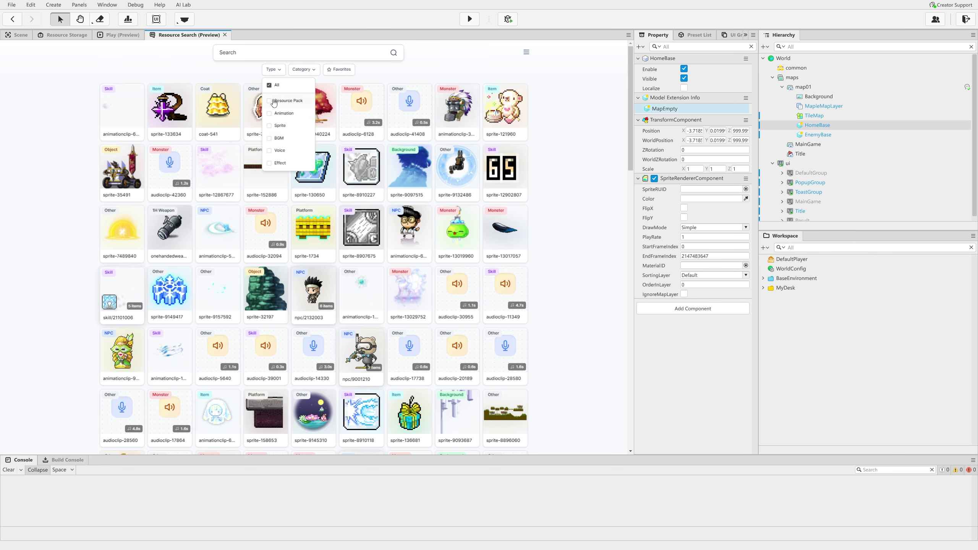
left_click(177, 65)
left_click(271, 47)
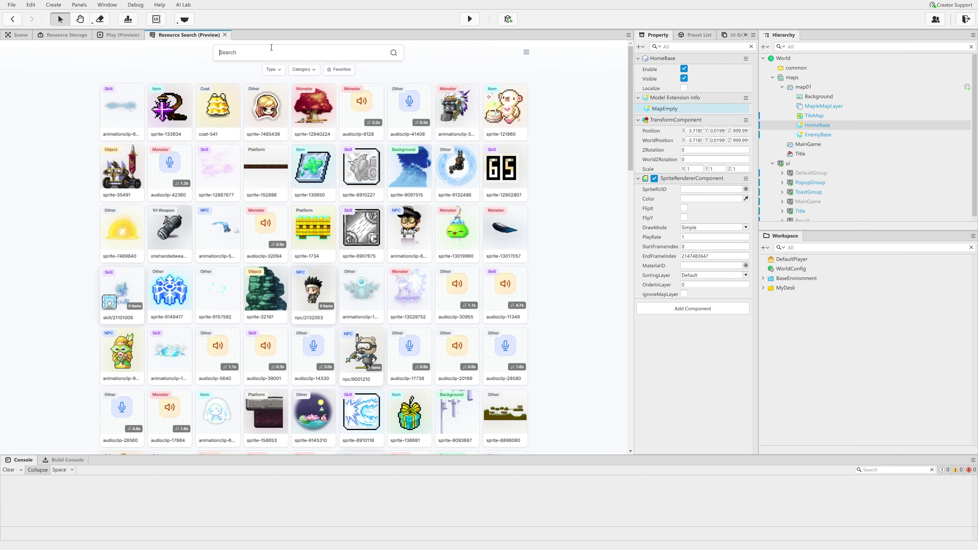
type("home")
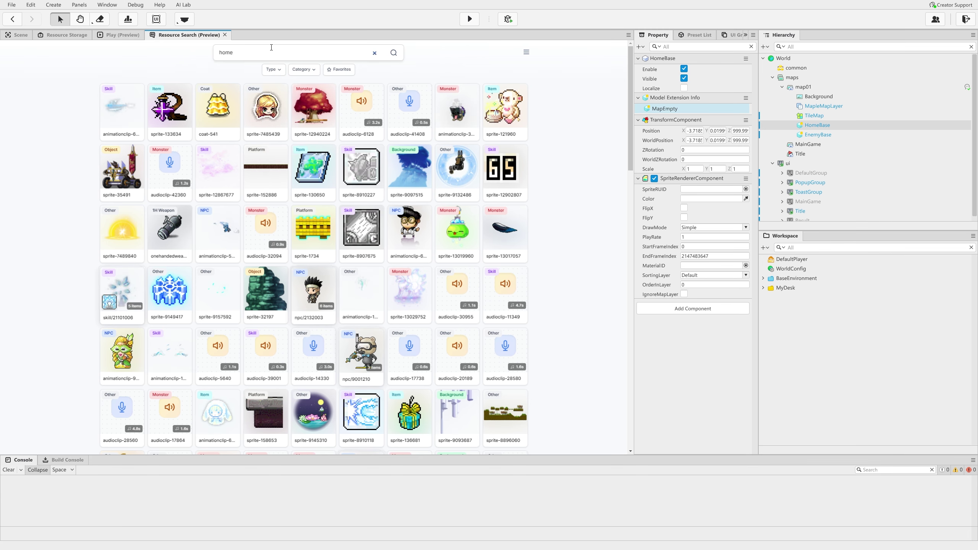
key("Return")
Step: Search the resources for "house" and open the preview of the cottage with a tree, sprite-168815
type("house")
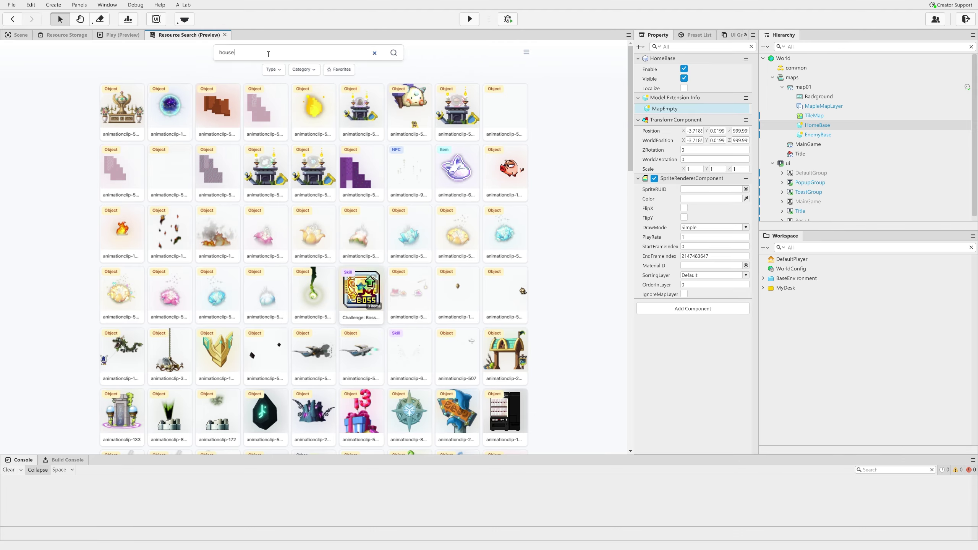
key("Return")
scroll(65, 210, "down", 5)
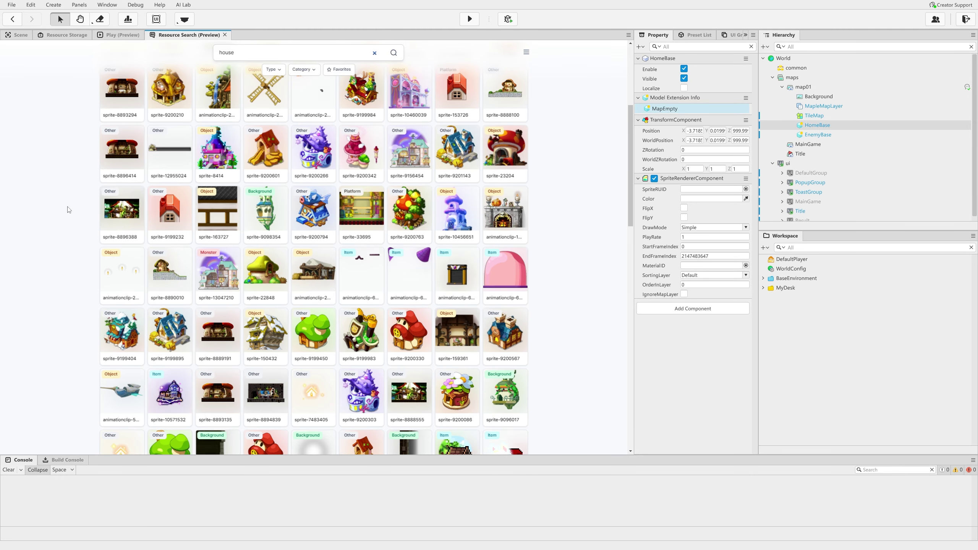
scroll(68, 210, "down", 1)
scroll(68, 210, "up", 6)
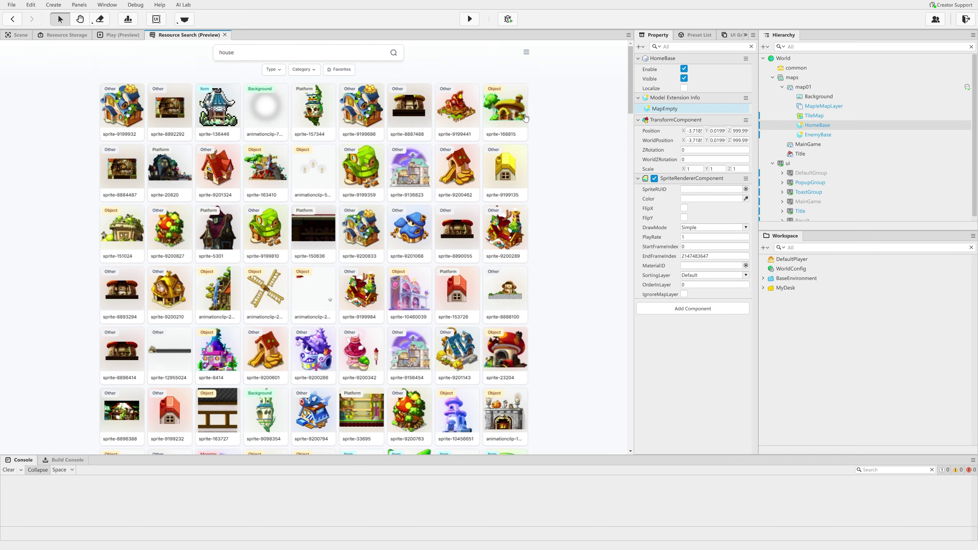
left_click(503, 111)
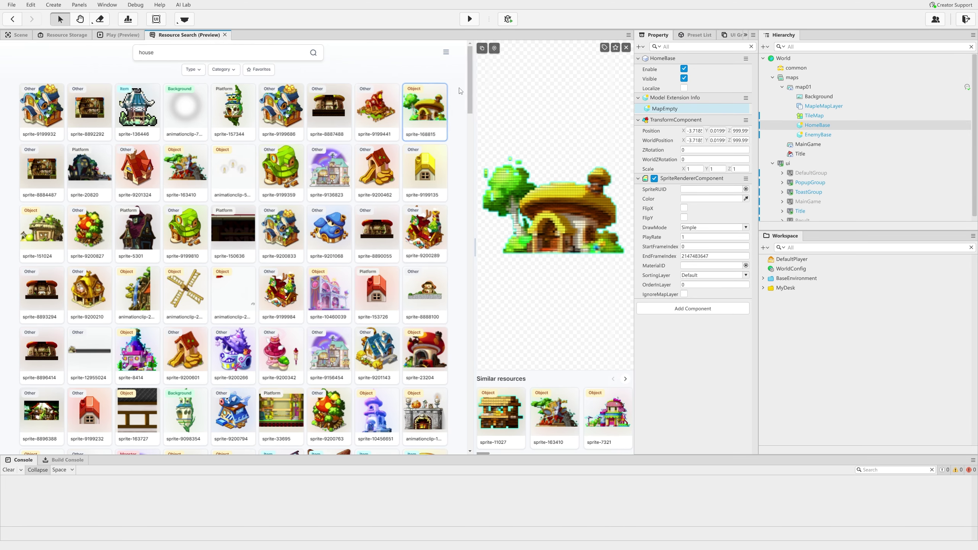
Step: Copy the cottage sprite's RUID into HomeBase's SpriteRUID and return to the scene
left_click(482, 48)
left_click(807, 126)
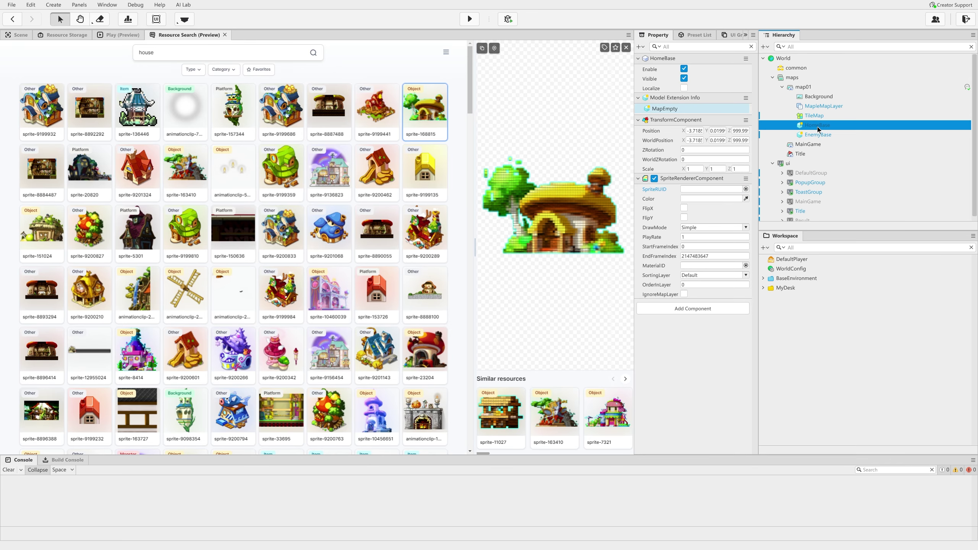
left_click(712, 189)
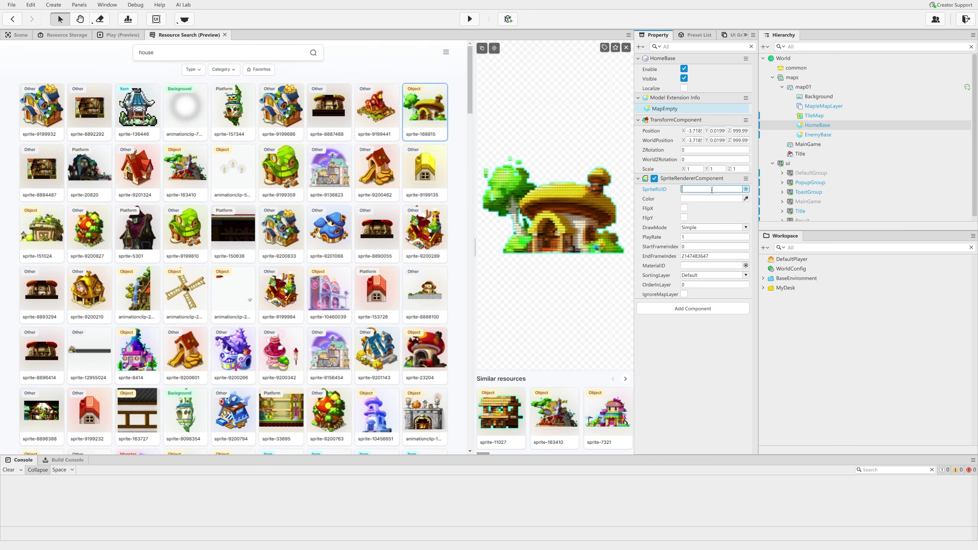
key("ctrl+v")
left_click(18, 36)
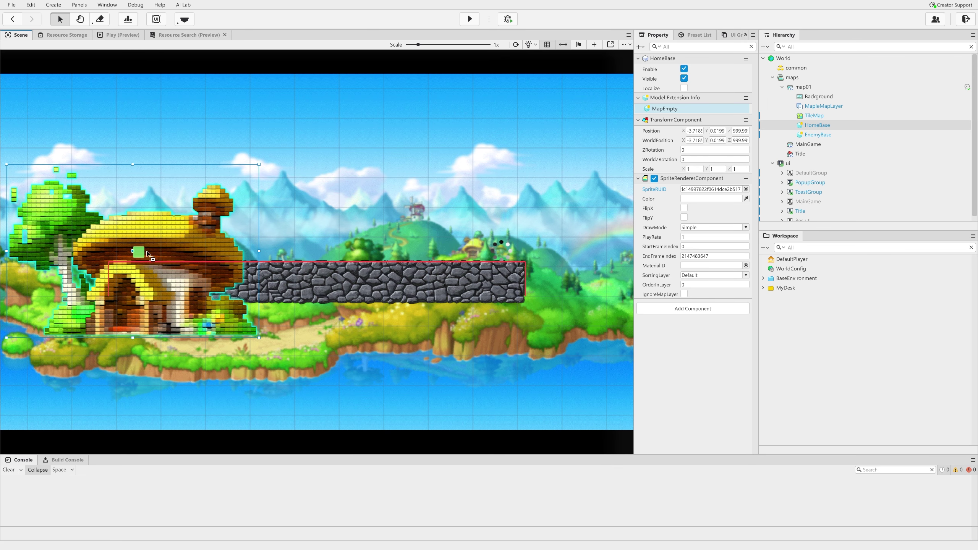
Step: Remove the stray pasted sprite and move the HomeBase cottage up so it stands on the stone platform
key("ctrl+v")
key("Delete")
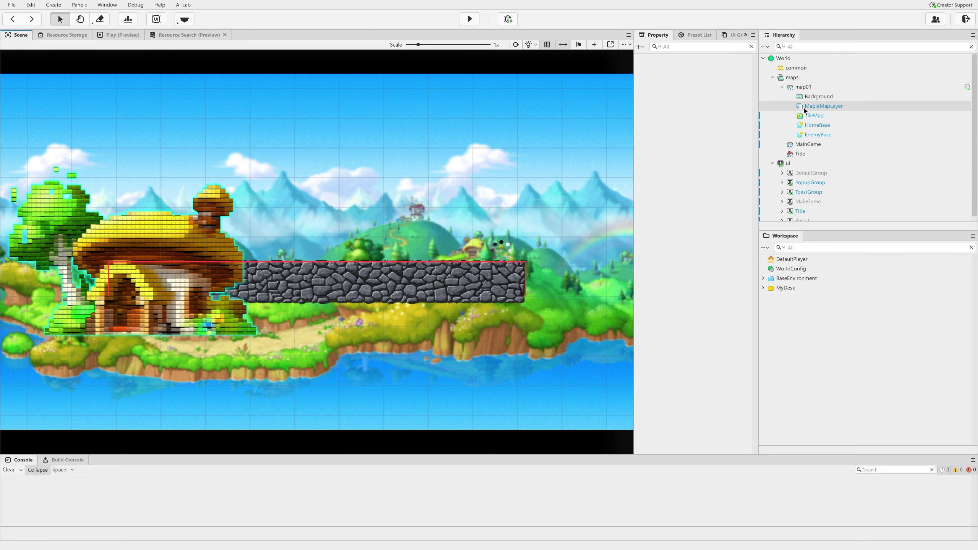
left_click(817, 125)
left_click_drag(139, 260, 208, 185)
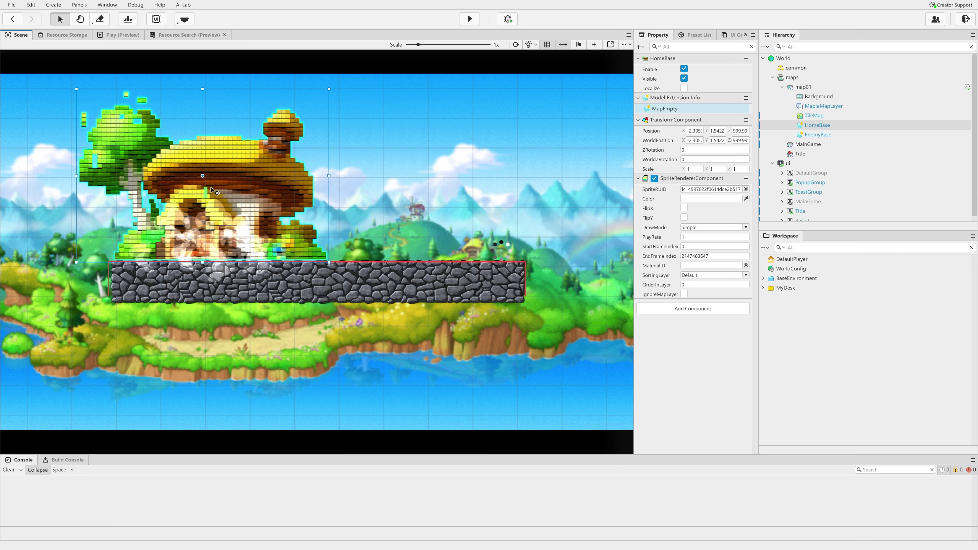
Step: Preview the thatched hut sprite-151024 among the "house" resources and copy its RUID
left_click(181, 35)
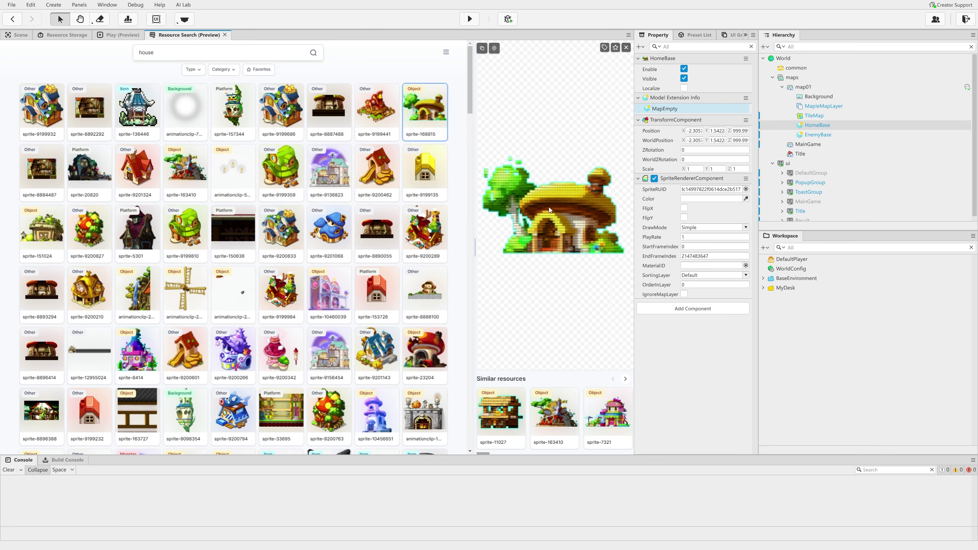
left_click(42, 231)
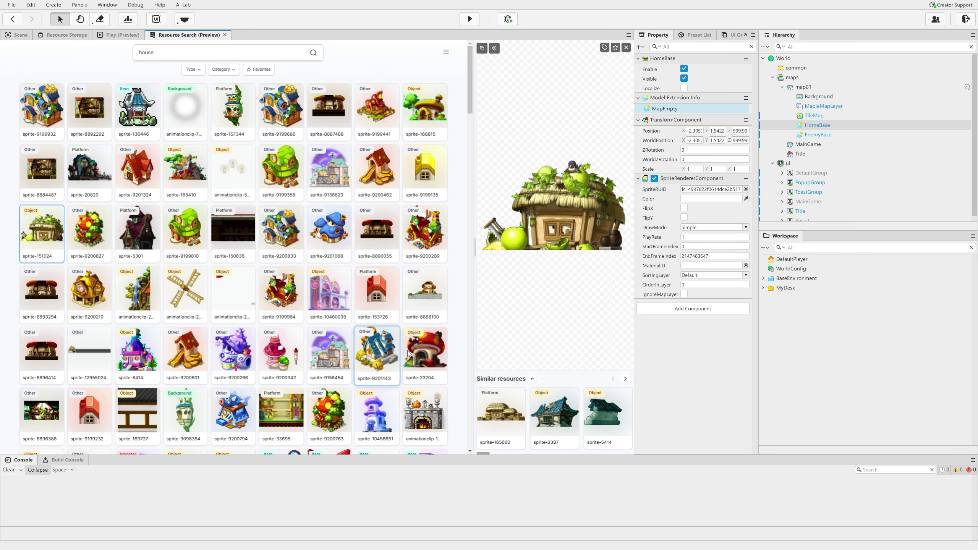
left_click(482, 49)
Step: Replace HomeBase's SpriteRUID with the copied hut RUID, undoing the sprite pasted directly into the scene
left_click(19, 35)
key("ctrl+v")
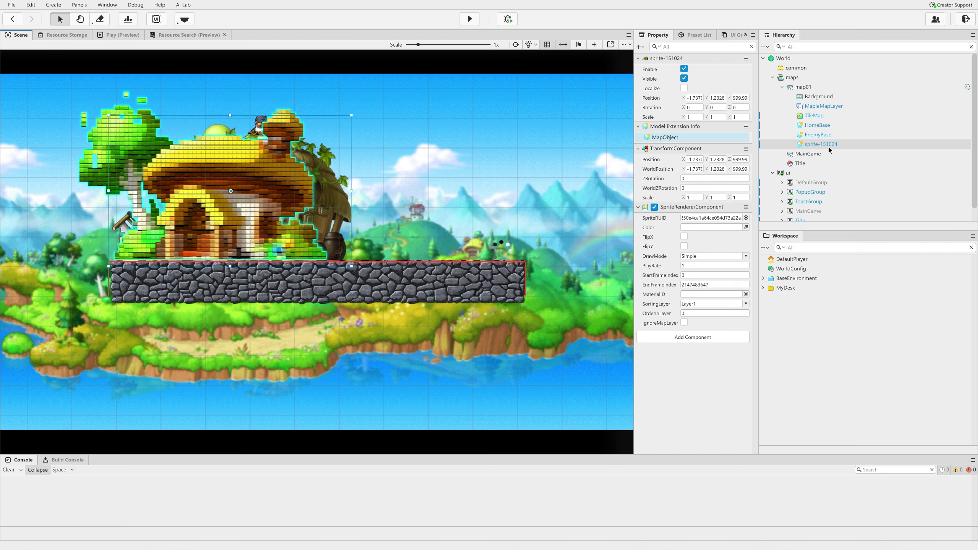
key("ctrl+z")
left_click(823, 126)
left_click(710, 189)
key("ctrl+v")
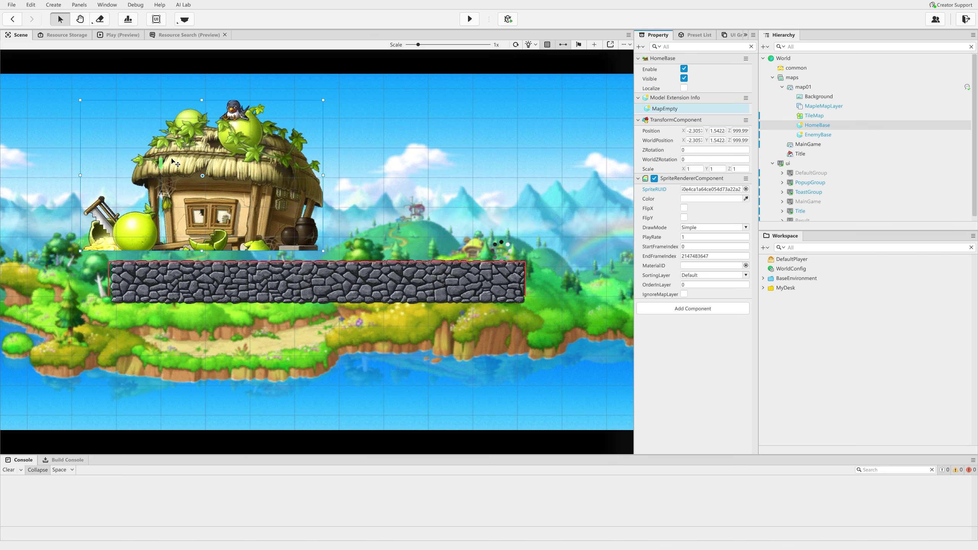
Step: Shrink HomeBase to a scale of about 0.51 at the platform's left end and enable FlipX
left_click_drag(349, 109, 207, 141)
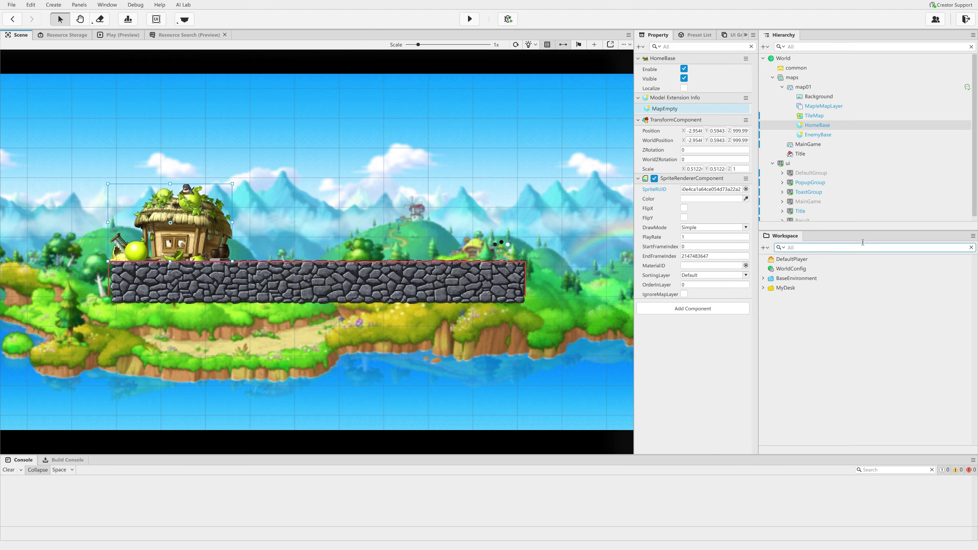
left_click(684, 208)
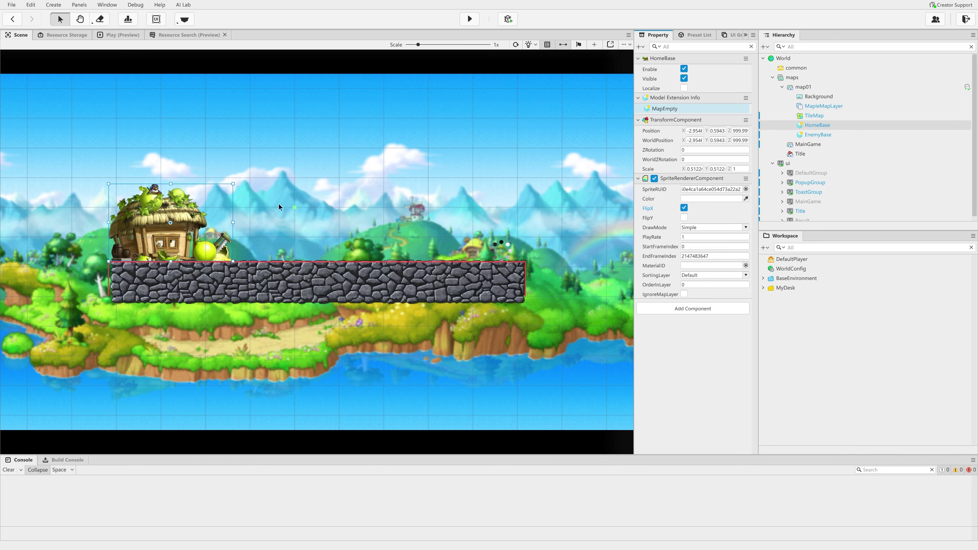
mouse_move(168, 234)
left_mouse_down()
mouse_move(158, 236)
mouse_move(169, 235)
left_mouse_up()
Step: Find the dark red house sprite-3448 among the "house" resources and assign its RUID as EnemyBase's SpriteRUID
left_click(816, 135)
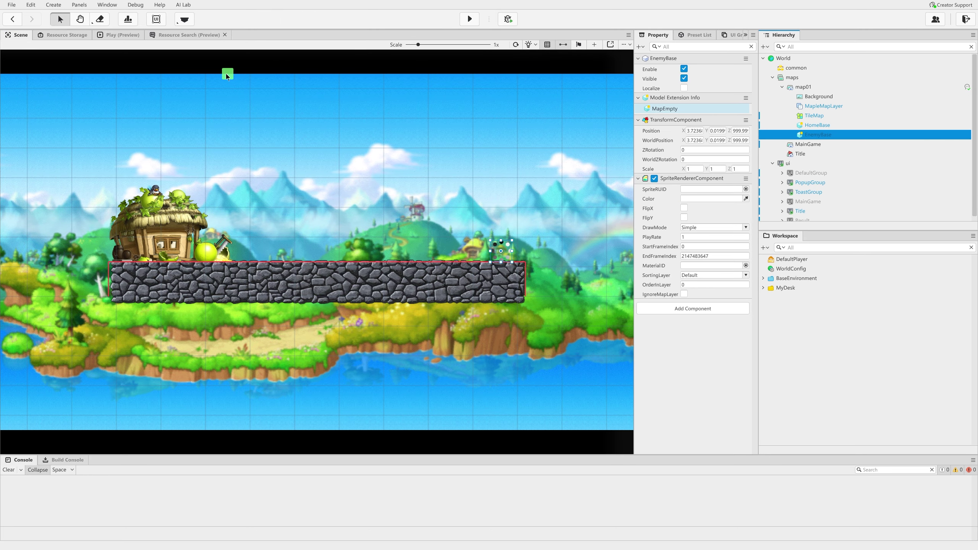
left_click(190, 36)
scroll(349, 297, "down", 5)
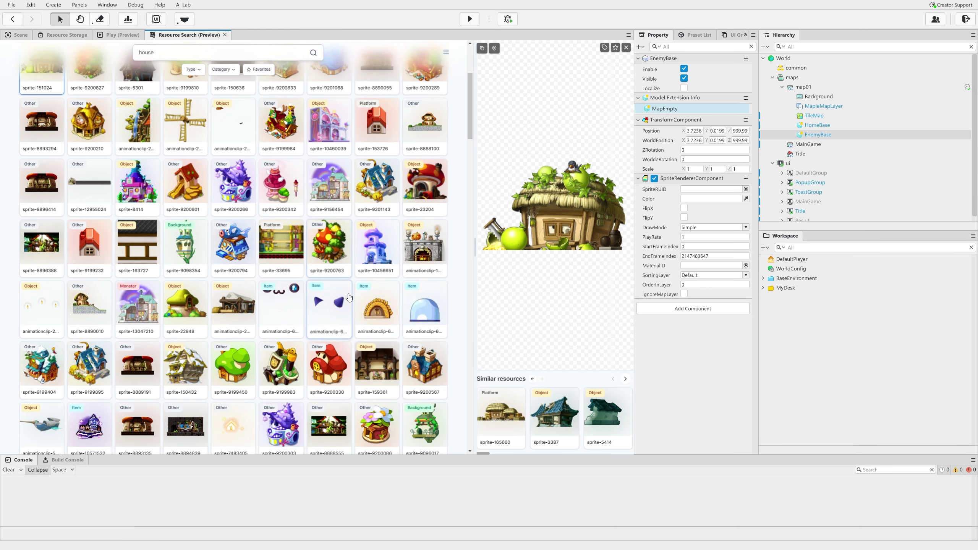
scroll(348, 297, "down", 2)
left_click(329, 401)
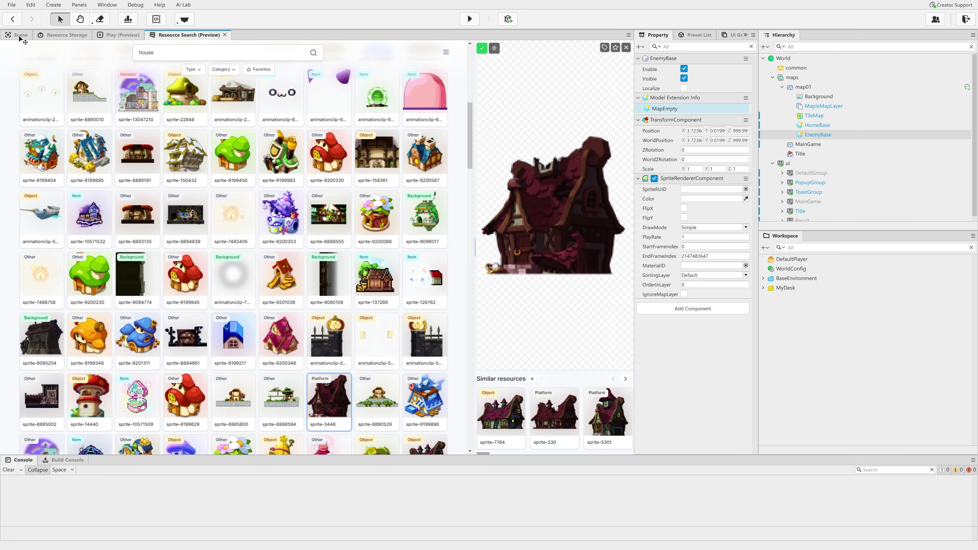
left_click(483, 48)
left_click_drag(499, 154, 693, 188)
Step: Stand EnemyBase on the platform's right end, scaled down to about 0.41, and deselect it
left_click_drag(491, 236, 408, 158)
scroll(396, 168, "up", 3)
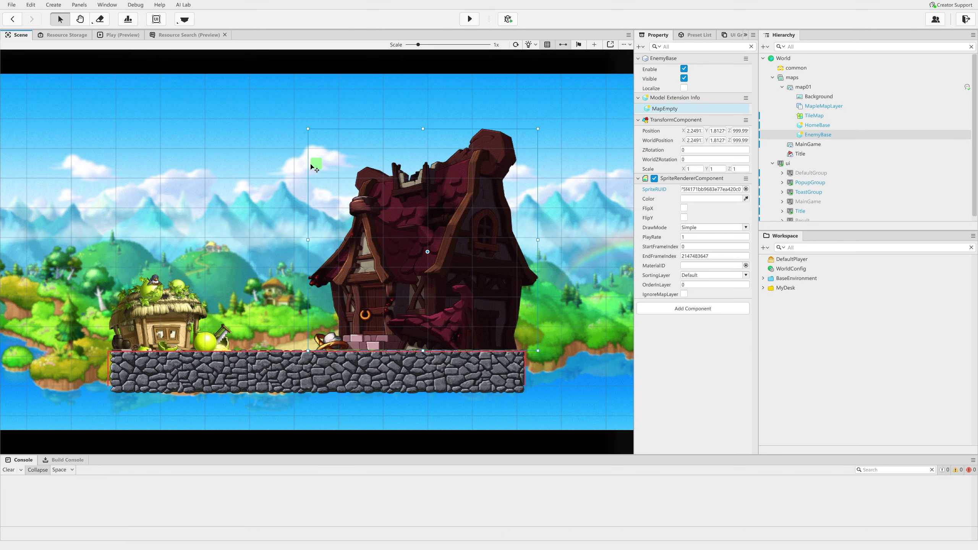
left_click_drag(308, 127, 416, 285)
left_click_drag(476, 306, 468, 308)
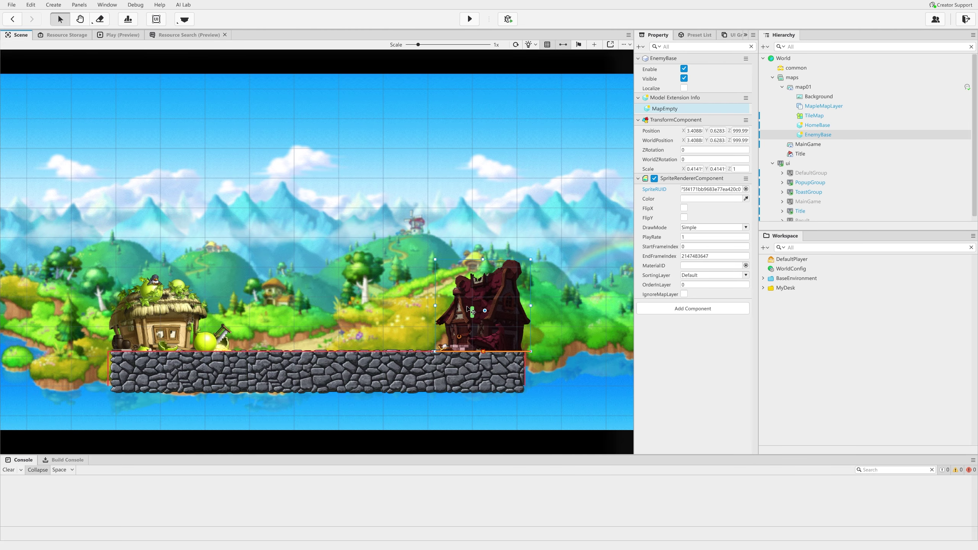
left_click(318, 275)
Step: Create an empty child entity under HomeBase and place it at the lower right front of the hut
middle_click_drag(229, 203, 322, 165)
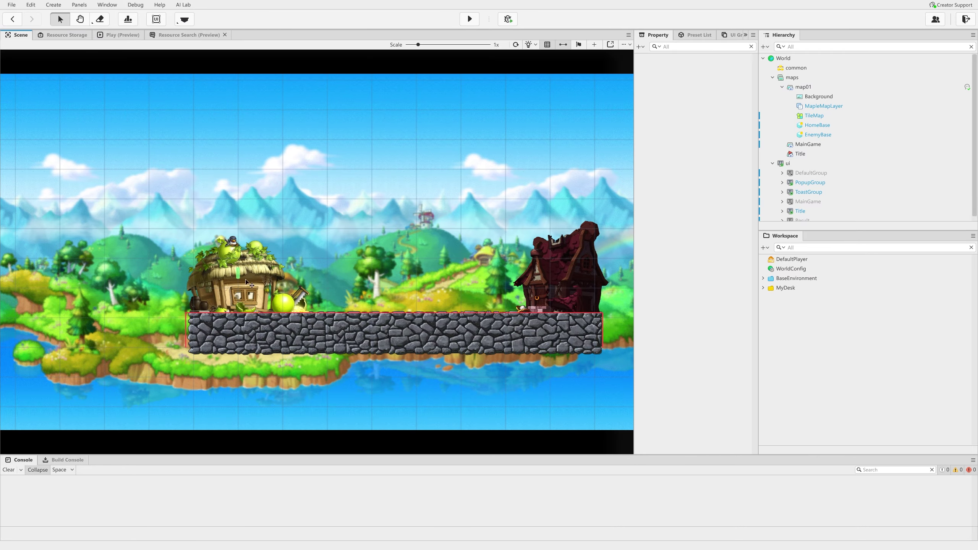
left_click(816, 125)
right_click(815, 127)
mouse_move(859, 143)
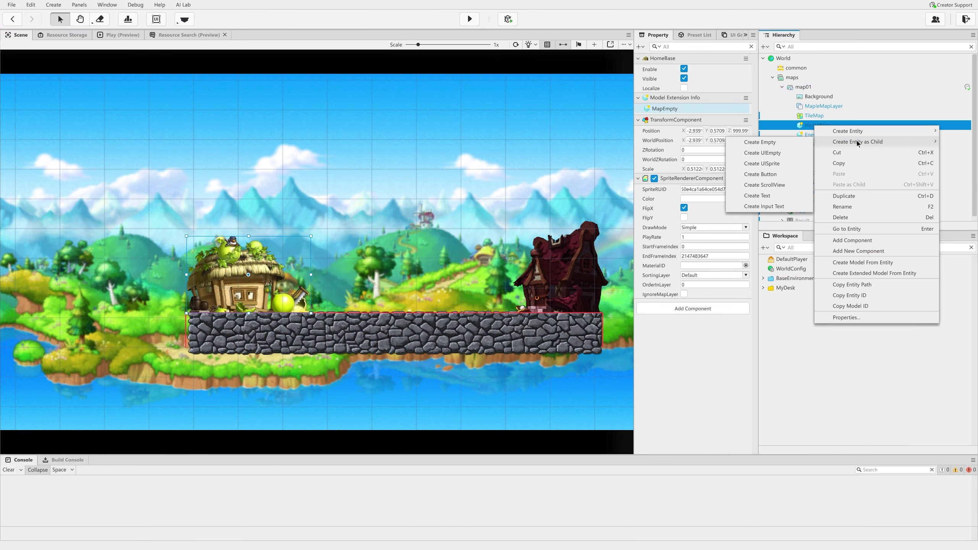
left_click(782, 142)
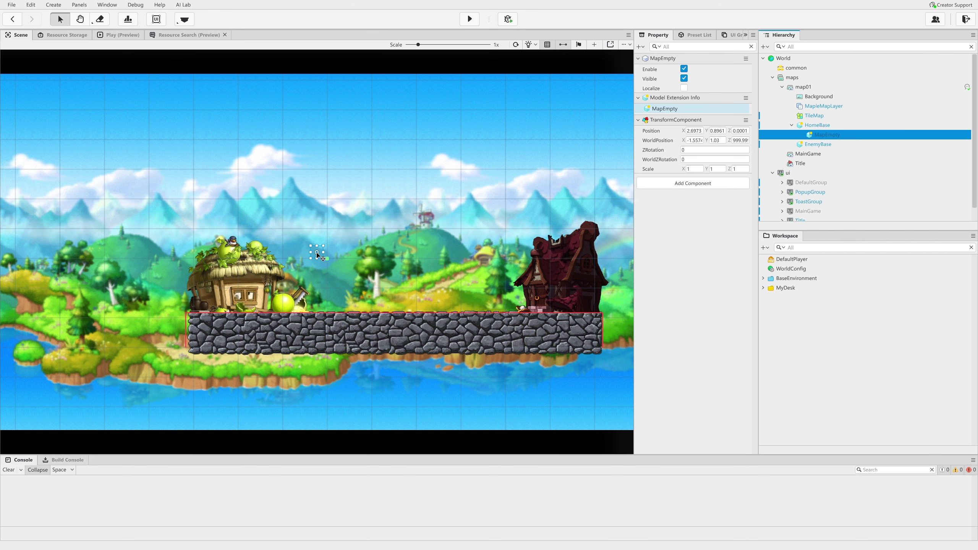
left_click_drag(317, 254, 264, 301)
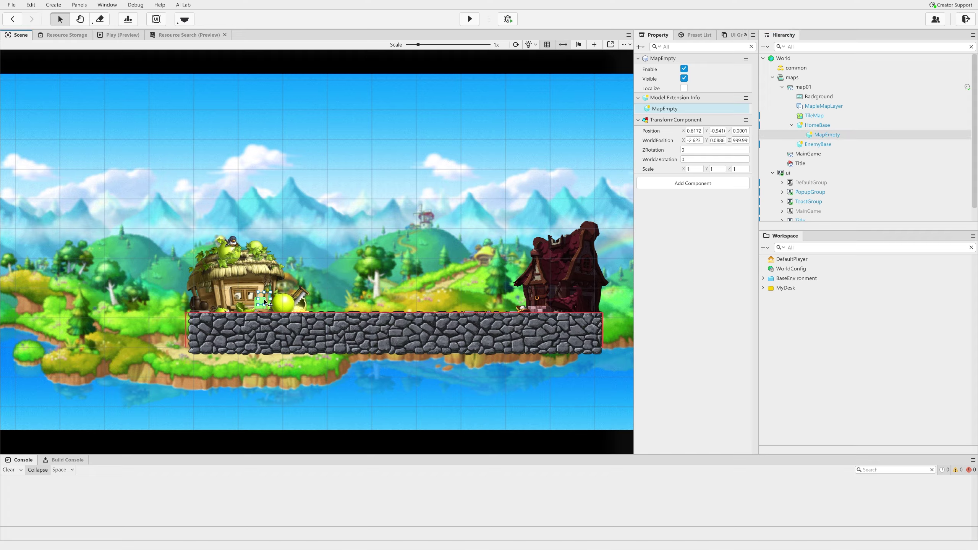
Step: Add a SpriteRendererComponent to the empty child entity of HomeBase
left_click(707, 183)
type("sprite")
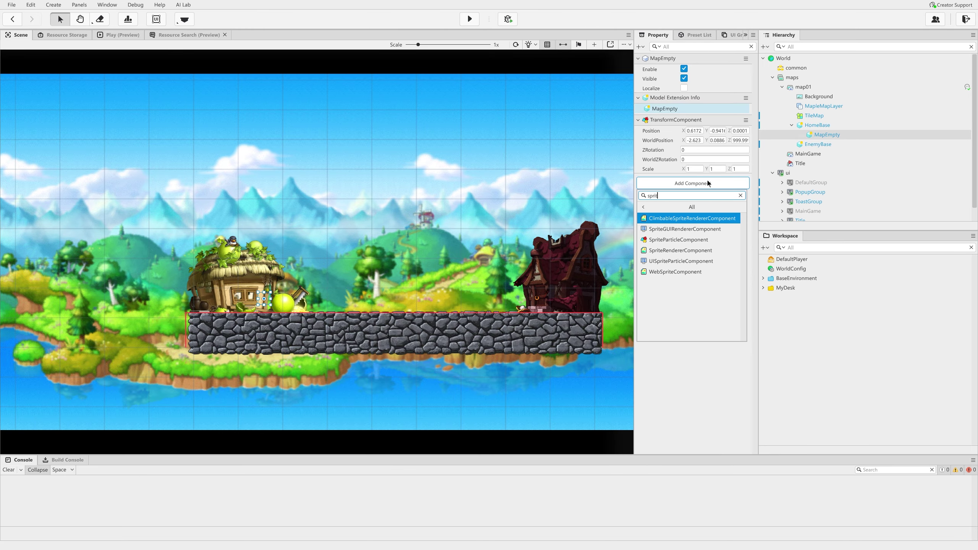
key("Down")
key("Down")
key("Down")
key("Return")
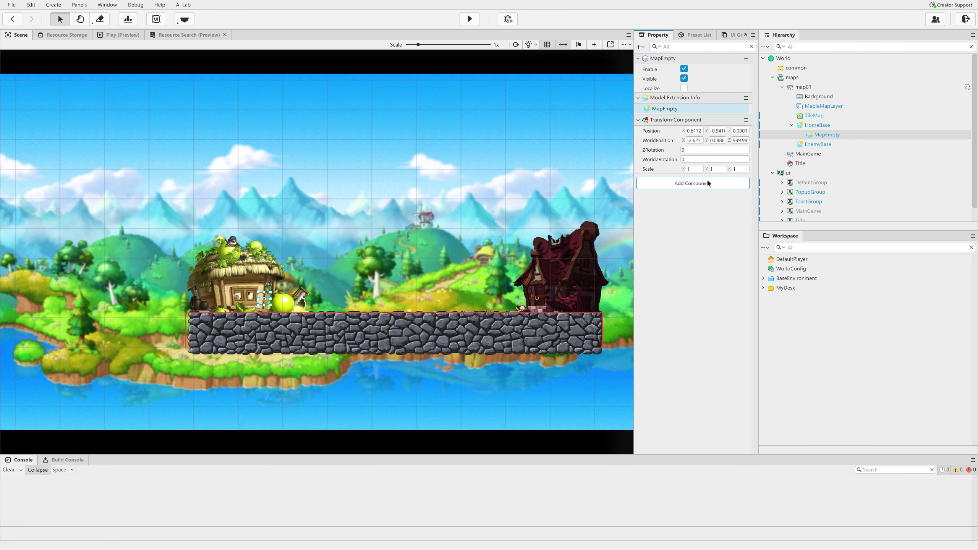
Step: Search the resources for "portal" filtered to Animation and copy the RUID of animationclip-3346
left_click(161, 35)
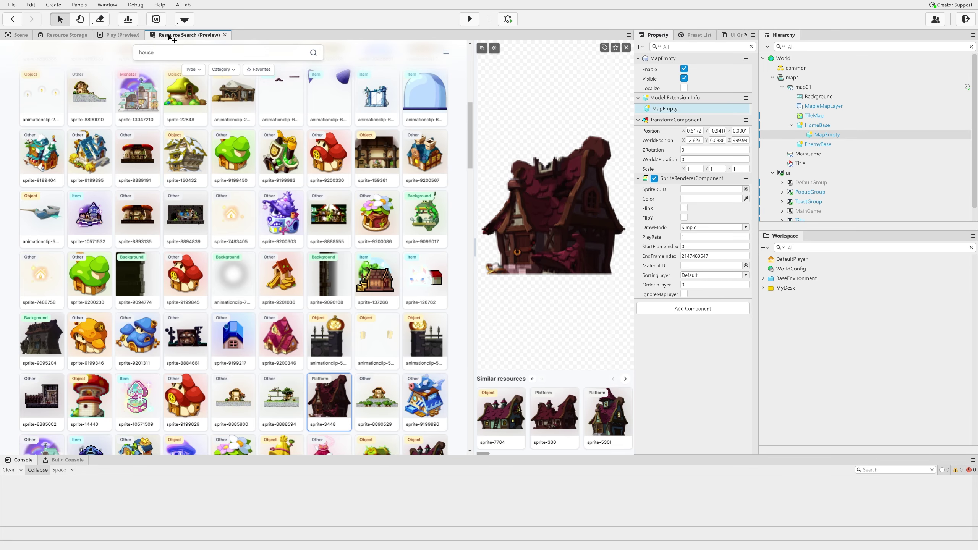
key("ctrl+a")
type("portal")
key("Return")
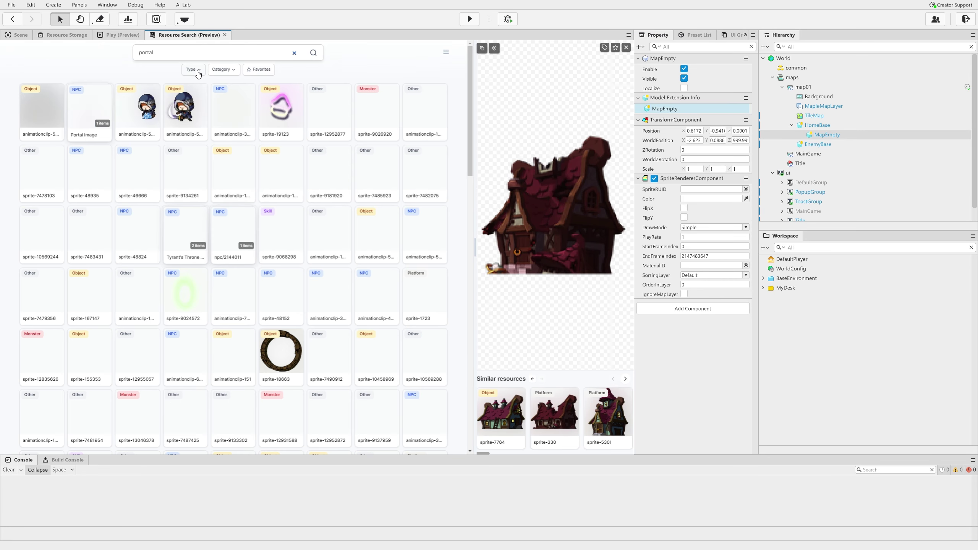
left_click(193, 69)
left_click(199, 117)
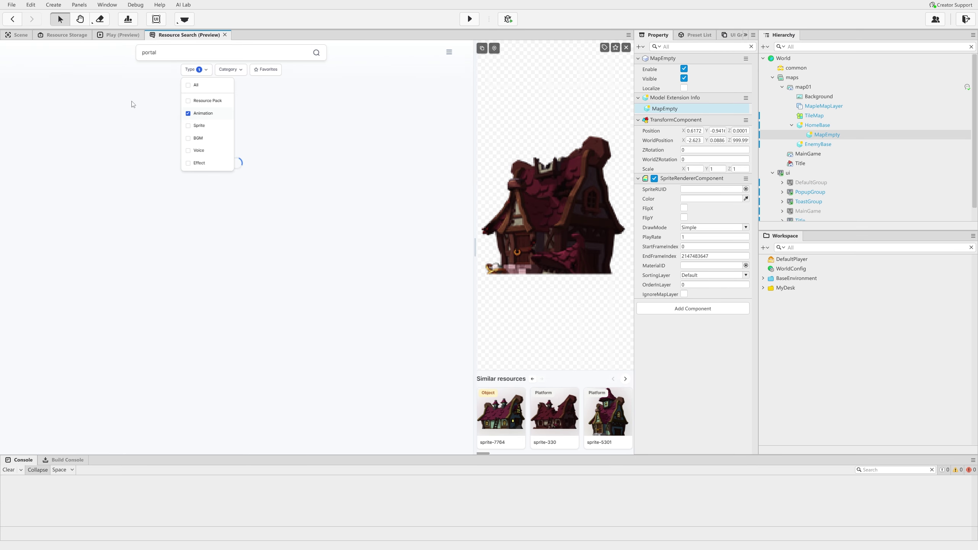
left_click(377, 131)
left_click(494, 48)
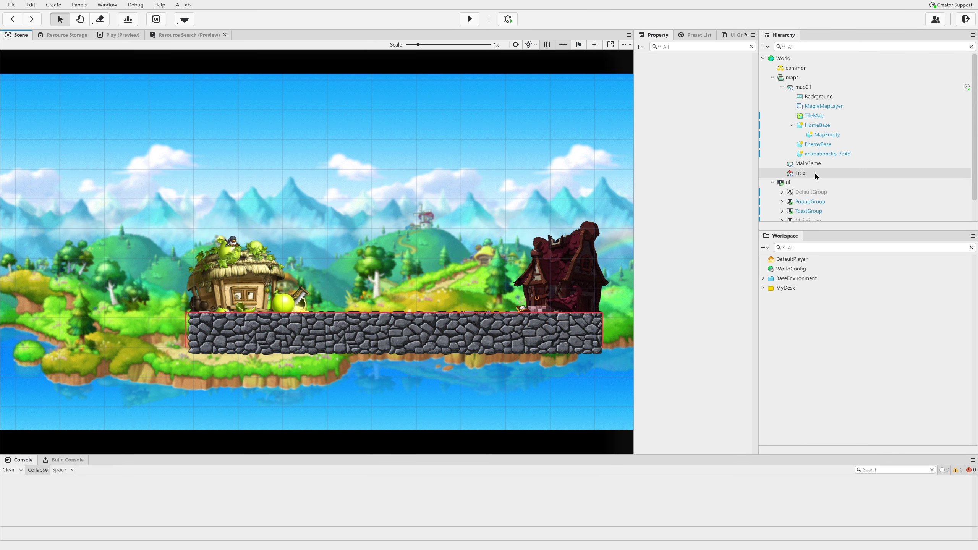
Step: Undo the clip pasted into the scene and enter the copied RUID as the SpriteRUID of HomeBase's MapEmpty child
left_click(825, 155)
key("ctrl+z")
left_click(824, 135)
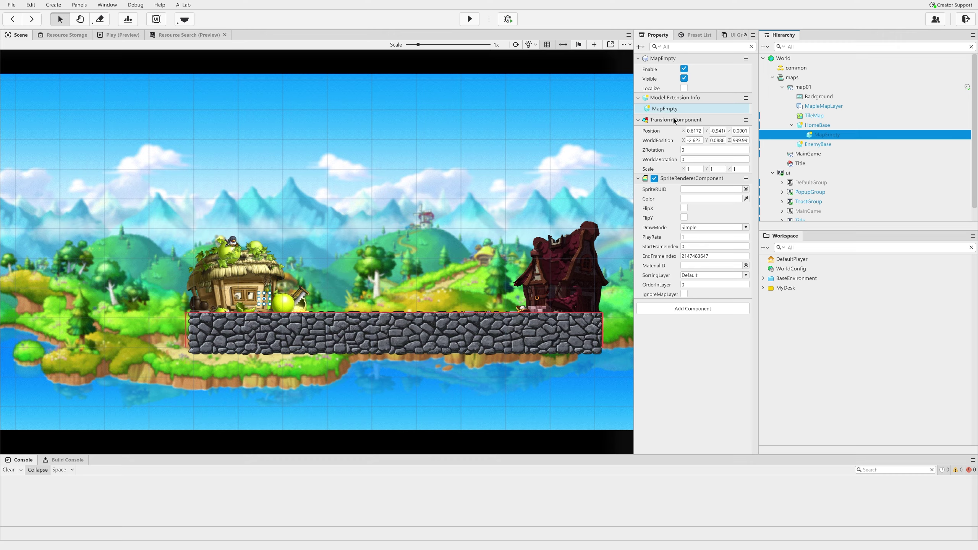
left_click(696, 188)
key("Return")
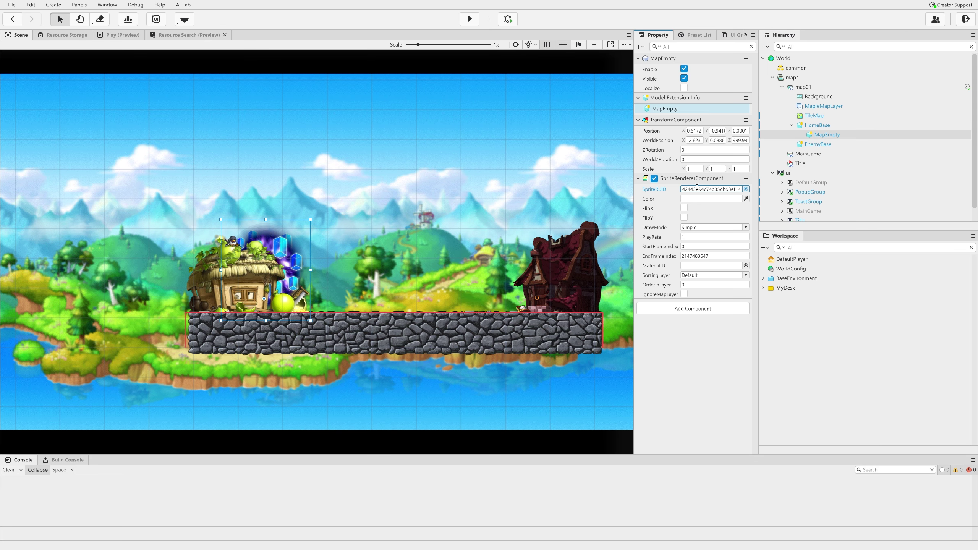
Step: Shift the portal to the right of the hut and set its OrderInLayer to 1
left_click_drag(280, 253, 300, 245)
left_click(706, 285)
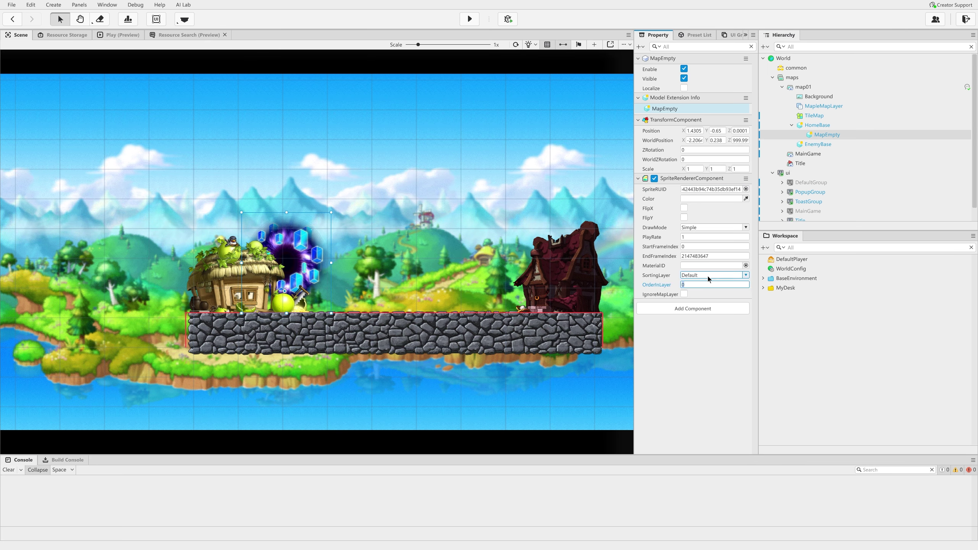
type("1")
key("Return")
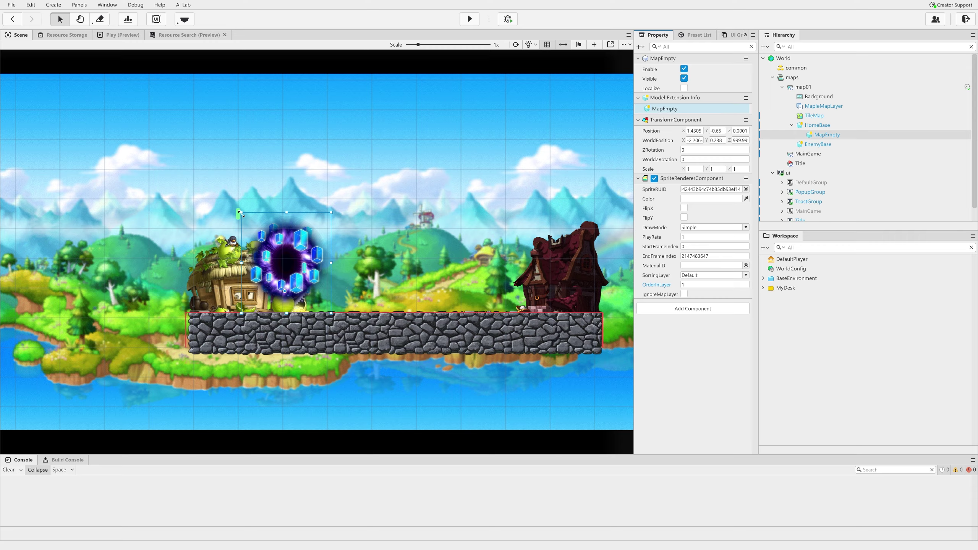
Step: Shrink the portal to a scale of about 0.52 and position it over the hut's front right side
left_click_drag(240, 213, 278, 253)
left_click_drag(301, 290, 277, 284)
left_click(139, 220)
left_click_drag(248, 253, 275, 291)
Step: Rename the MapEmpty child entity of HomeBase as Portal
right_click(822, 135)
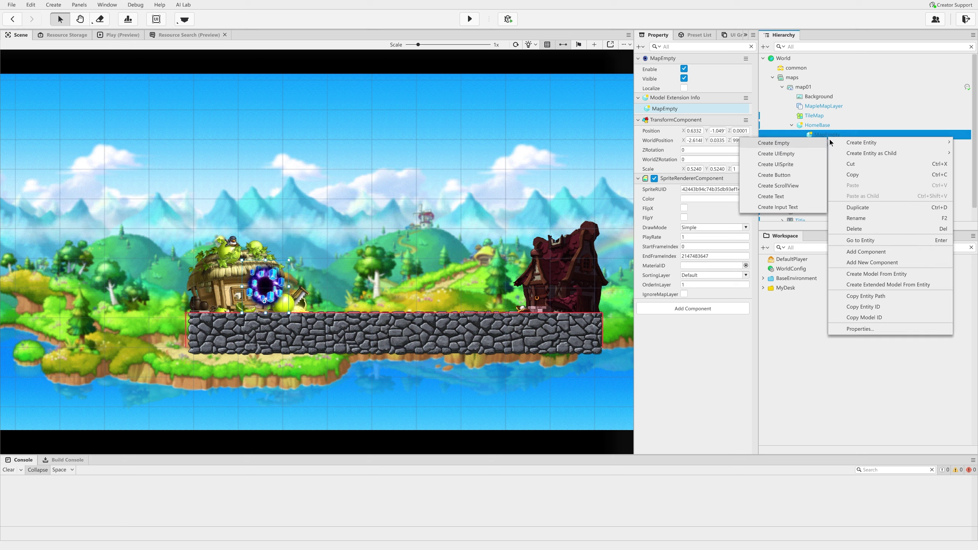
left_click(855, 218)
type("Portal")
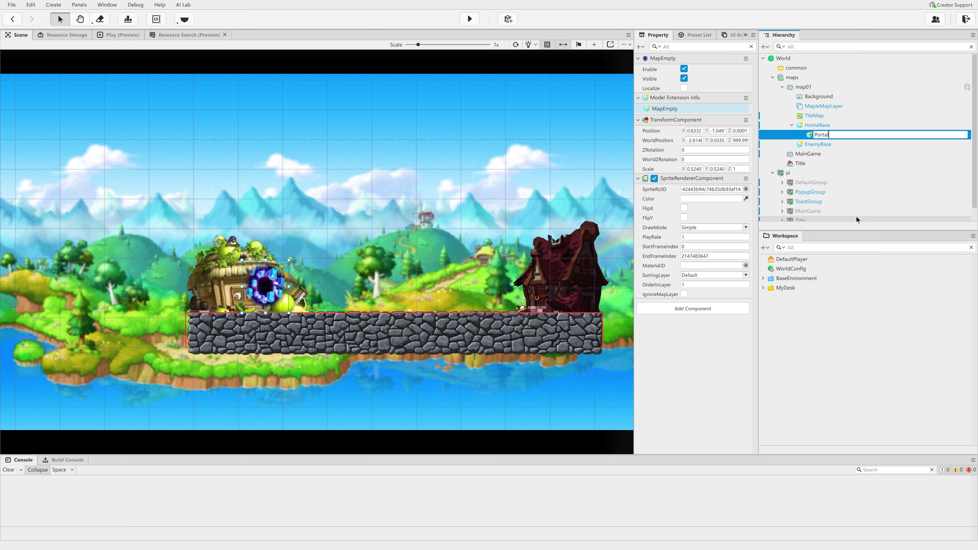
key("Return")
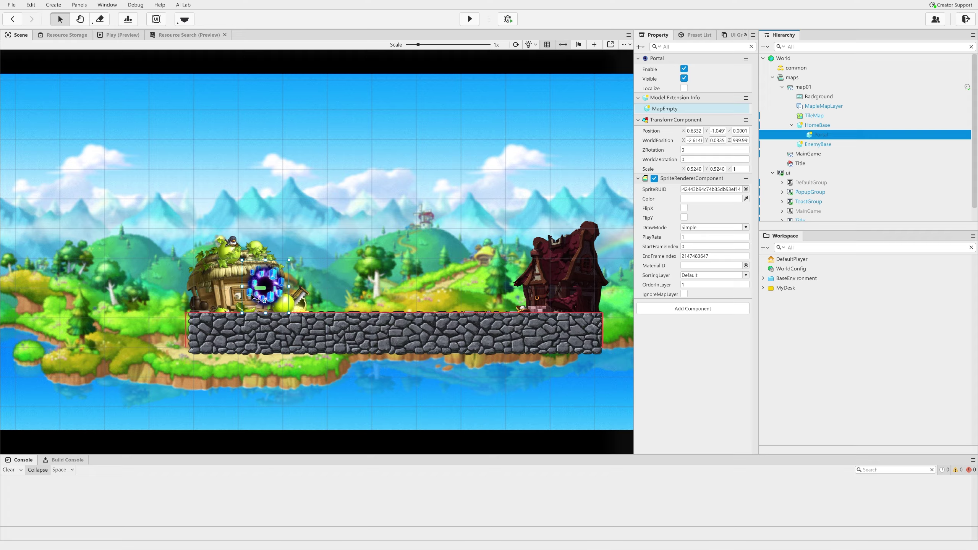
Step: Duplicate HomeBase's Portal entity and make the copy a child of EnemyBase
key("ctrl+d")
left_click(243, 266)
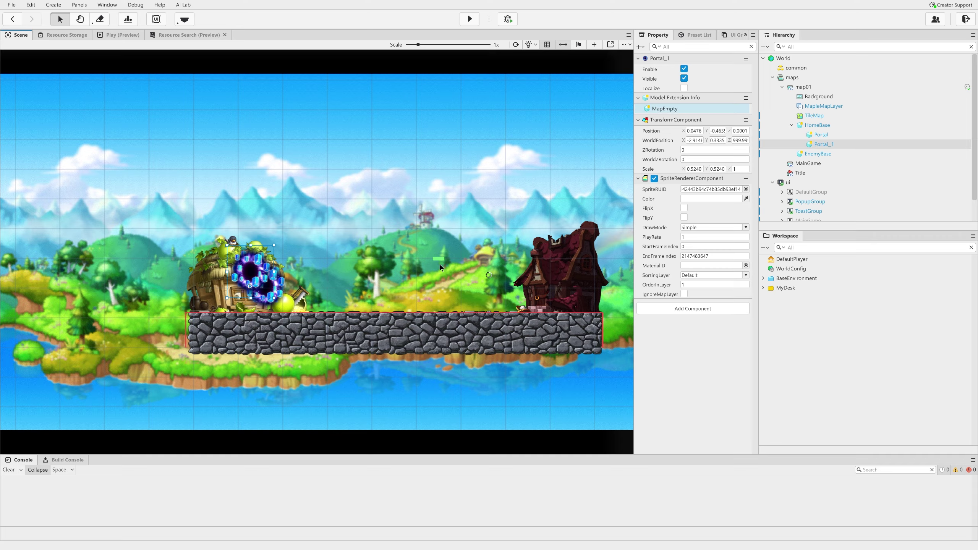
left_click(827, 144)
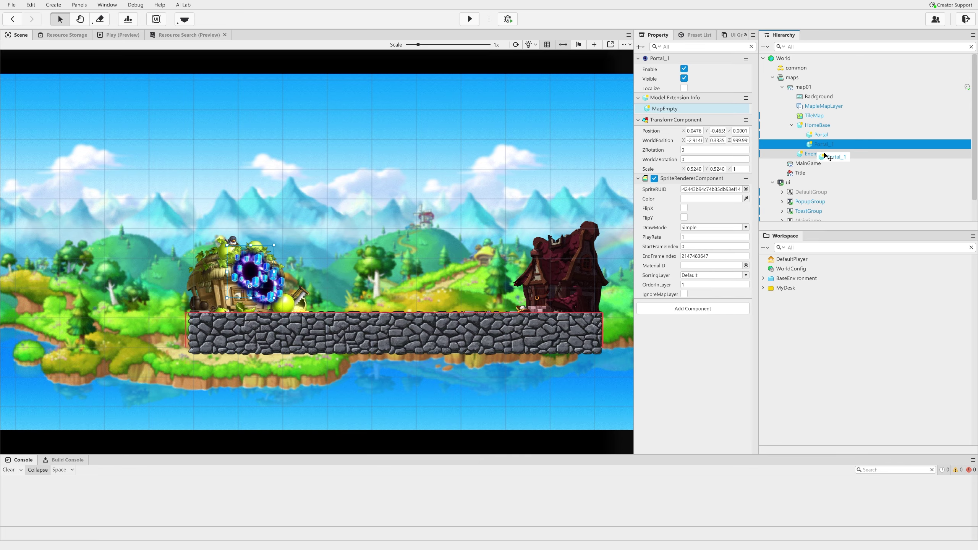
left_click_drag(823, 161, 823, 151)
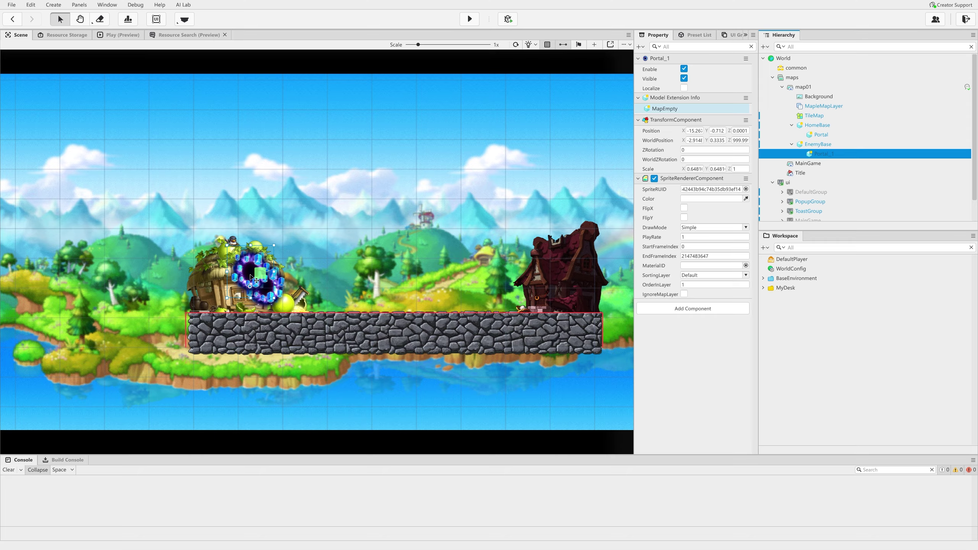
Step: Place the duplicated portal in front of the red house and rename this EnemyBase child entity as Portal
left_click_drag(250, 277, 535, 290)
right_click(826, 153)
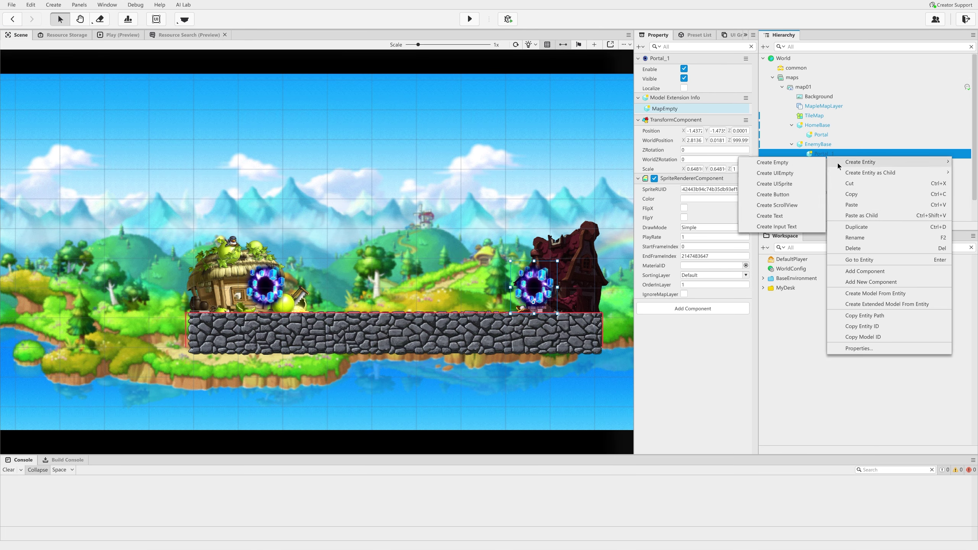
left_click(863, 234)
type("Portal")
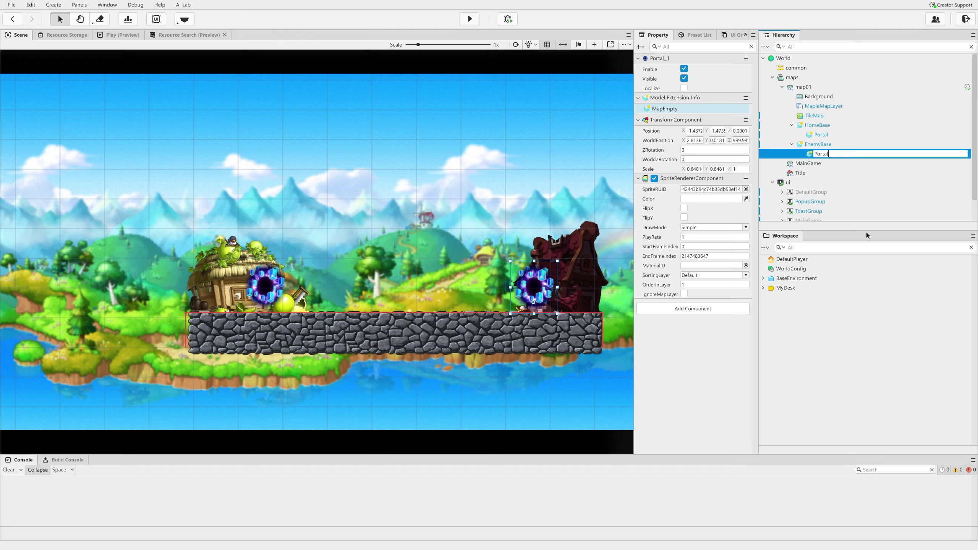
key("Return")
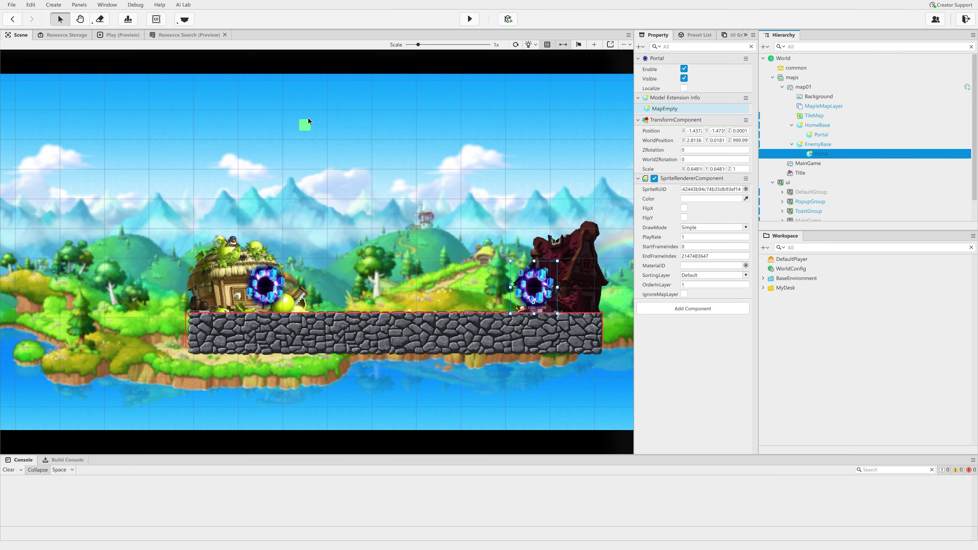
Step: Find the black swirling portal animation among the portal search results and copy its RUID
left_click(186, 34)
scroll(174, 222, "down", 15)
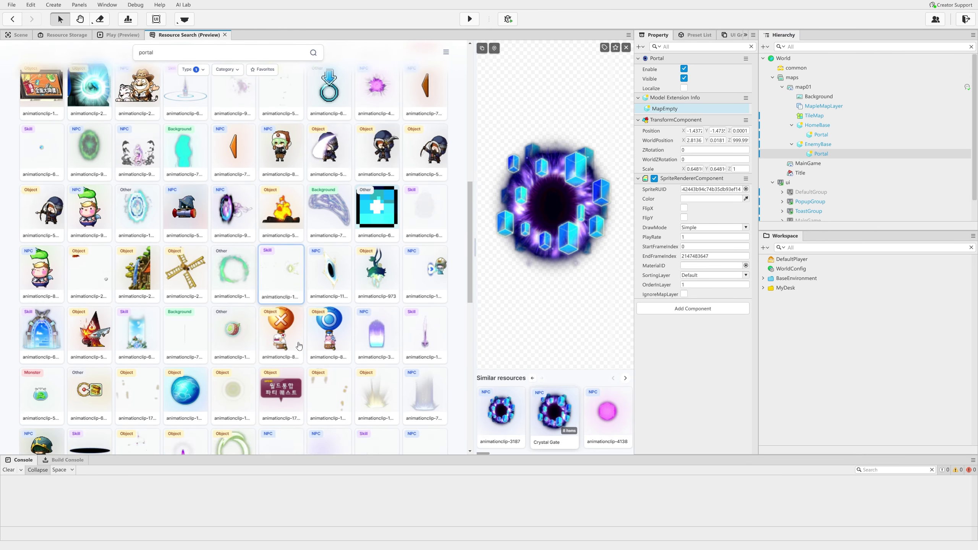
scroll(298, 346, "down", 10)
left_click(244, 188)
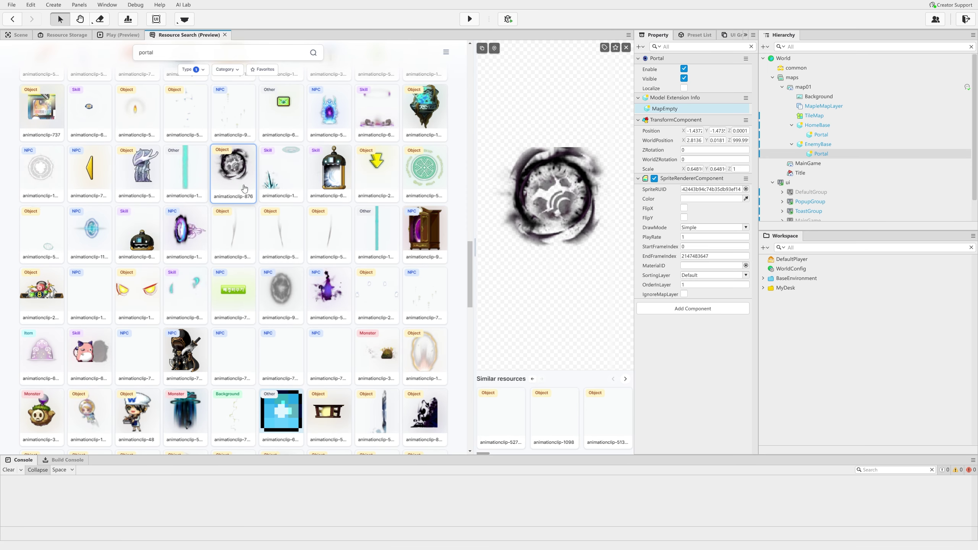
left_click(482, 49)
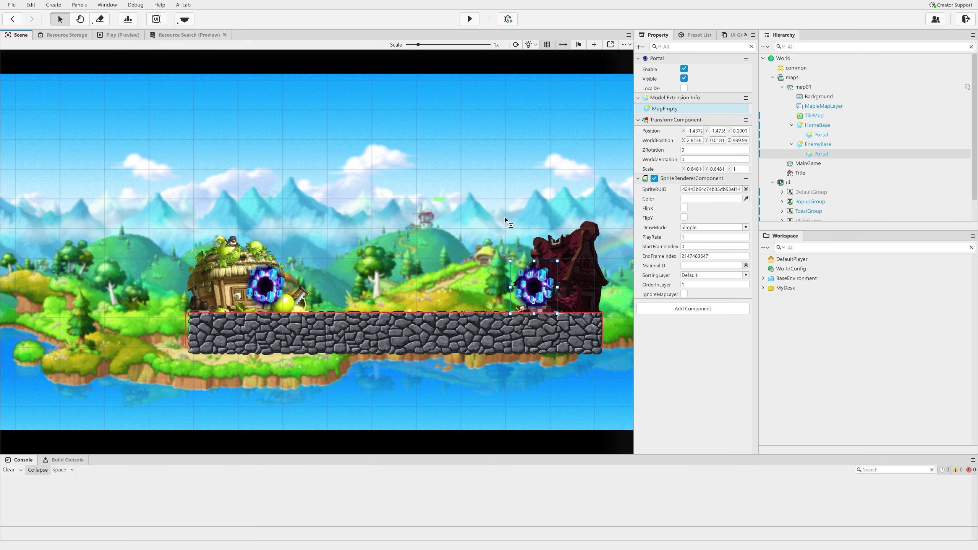
Step: Replace the SpriteRUID of EnemyBase's Portal with the copied RUID
key("ctrl+z")
left_click(702, 190)
key("ctrl+v")
left_click(707, 190)
key("ctrl+v")
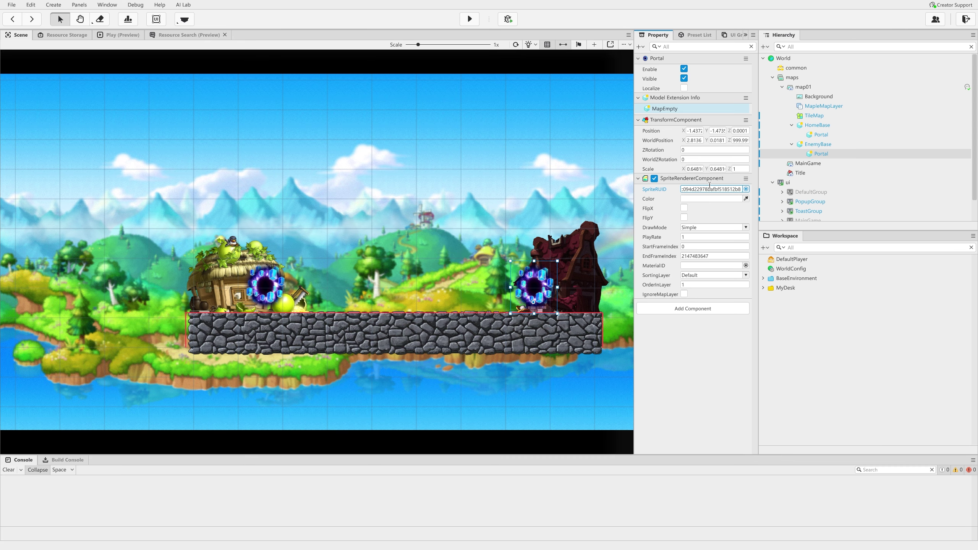
key("Return")
Step: Shrink EnemyBase's portal to a scale of about 0.34 and position it over the red house's front left side
left_click_drag(535, 296, 526, 268)
left_click_drag(449, 222, 517, 281)
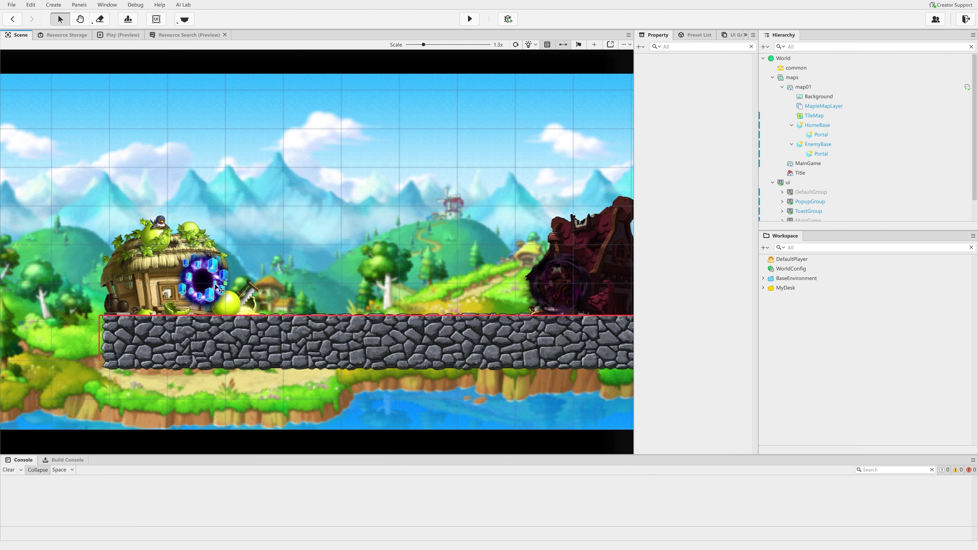
left_click(217, 288)
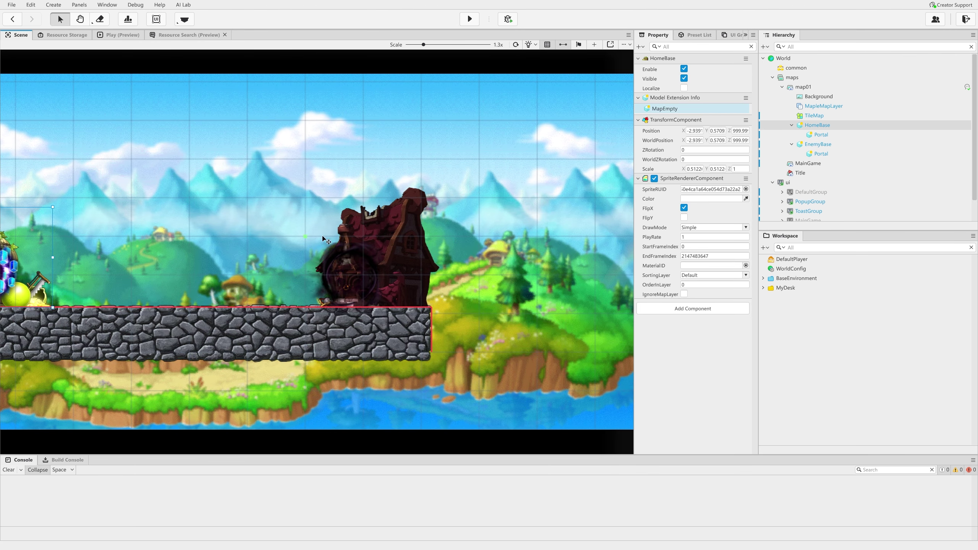
left_click(348, 277)
left_click(348, 277)
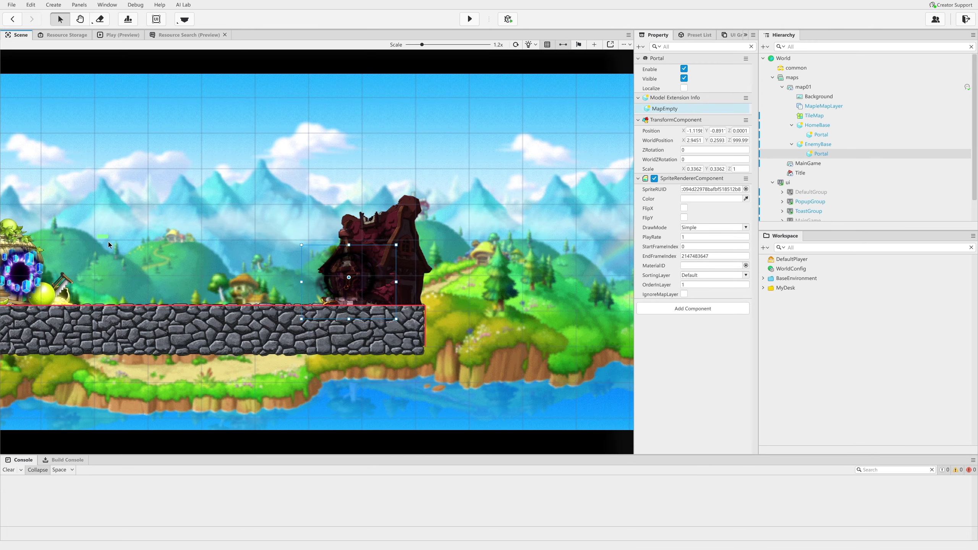
right_click_drag(108, 245, 258, 241)
scroll(347, 244, "down", 1)
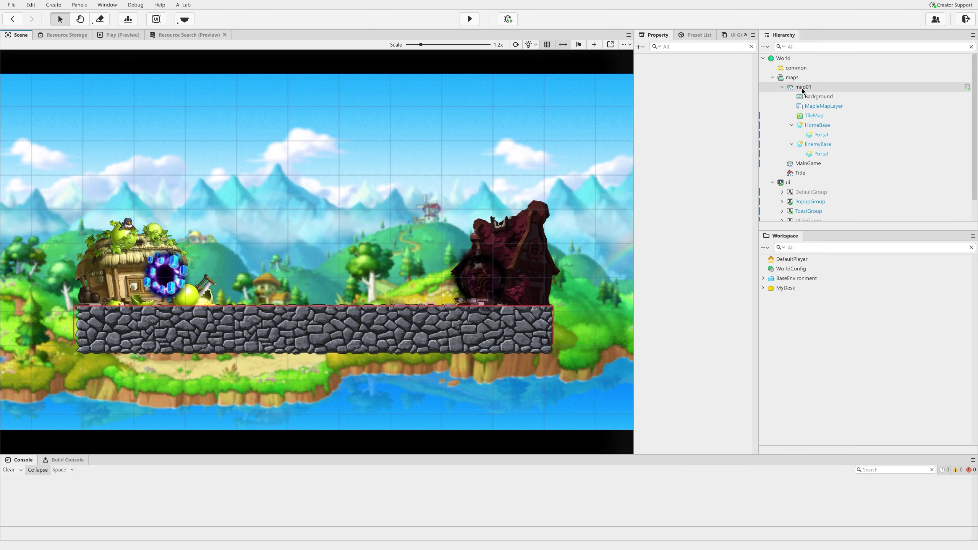
Step: Change the map background to the night forest preset back-17
left_click_drag(656, 35, 689, 37)
left_click(687, 35)
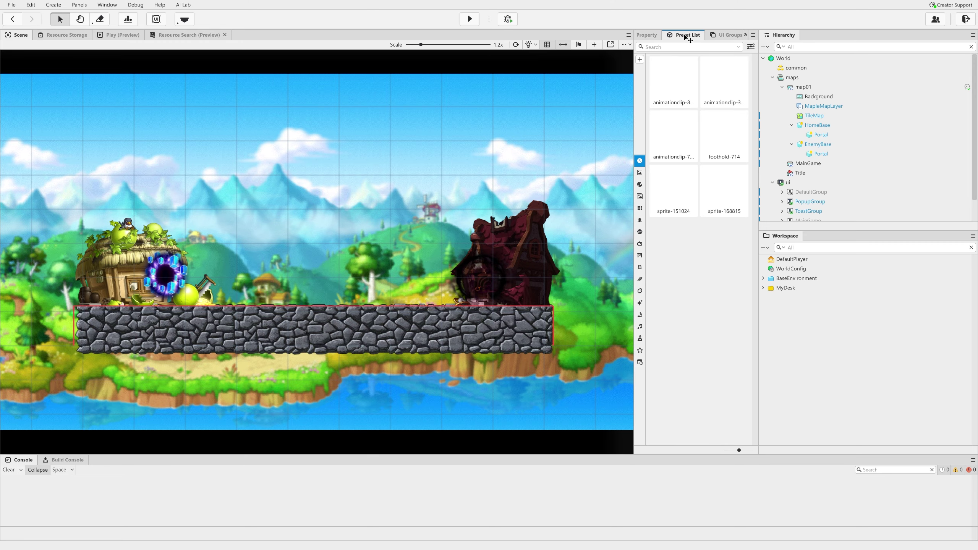
left_click(639, 196)
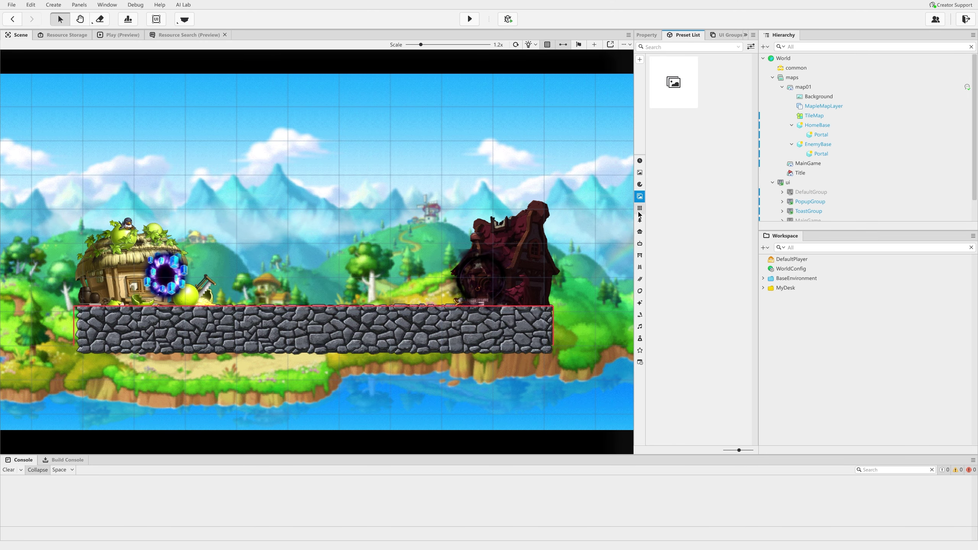
mouse_move(639, 215)
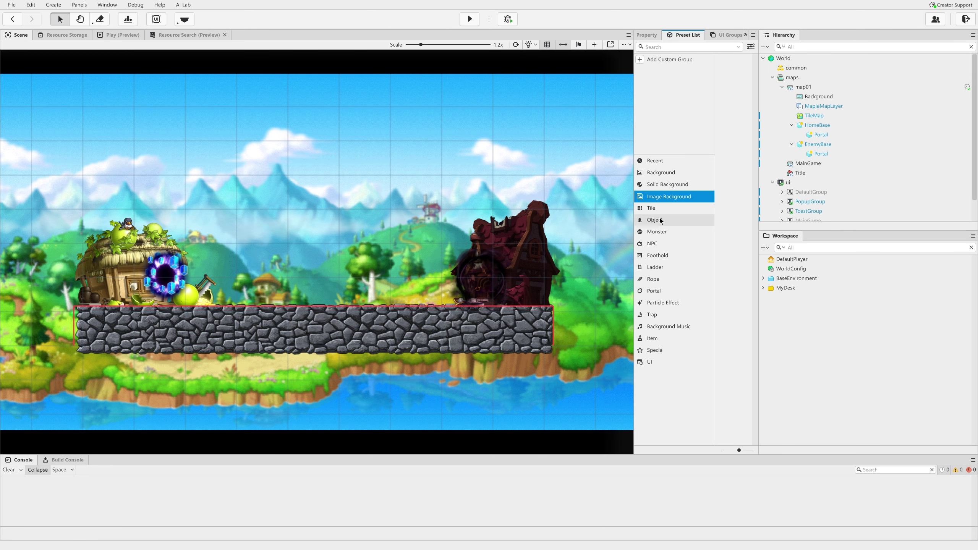
left_click(661, 173)
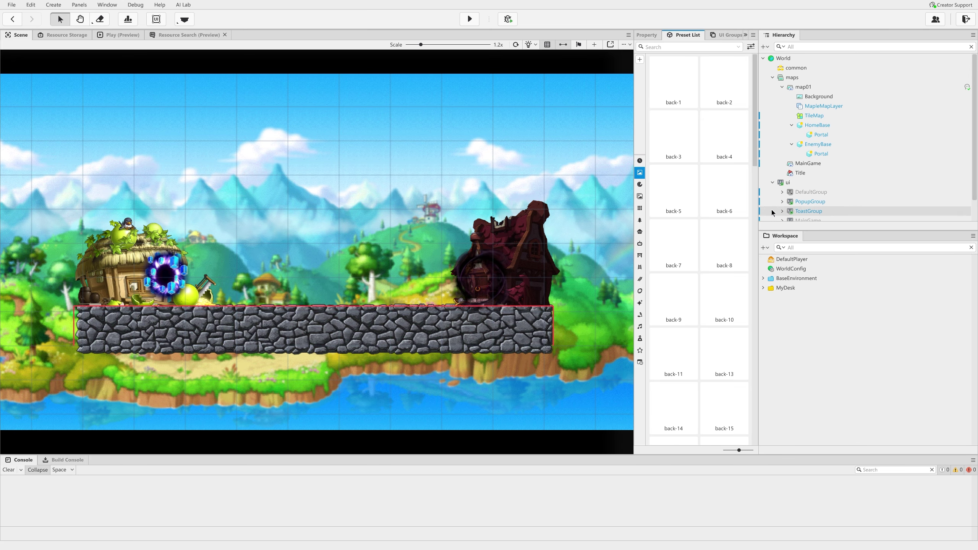
scroll(728, 260, "down", 5)
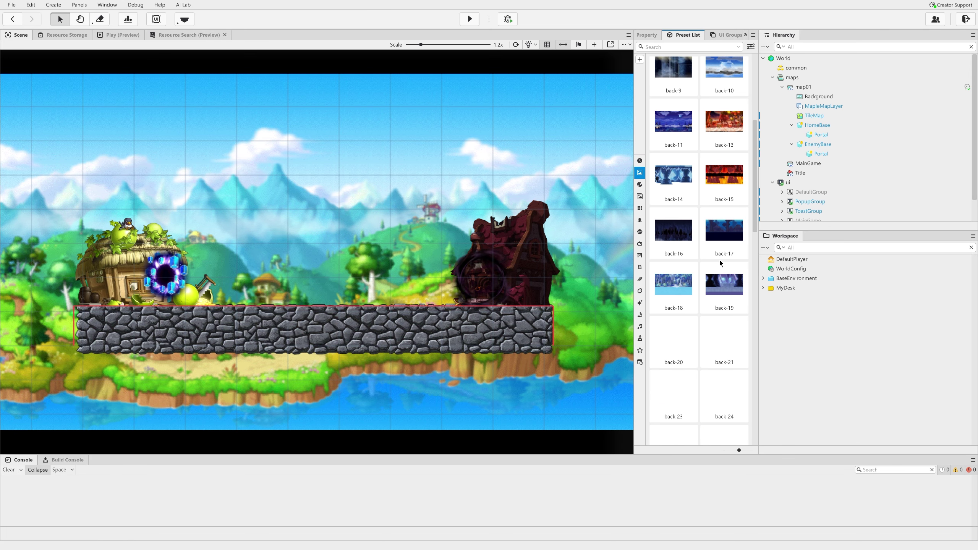
left_click(717, 235)
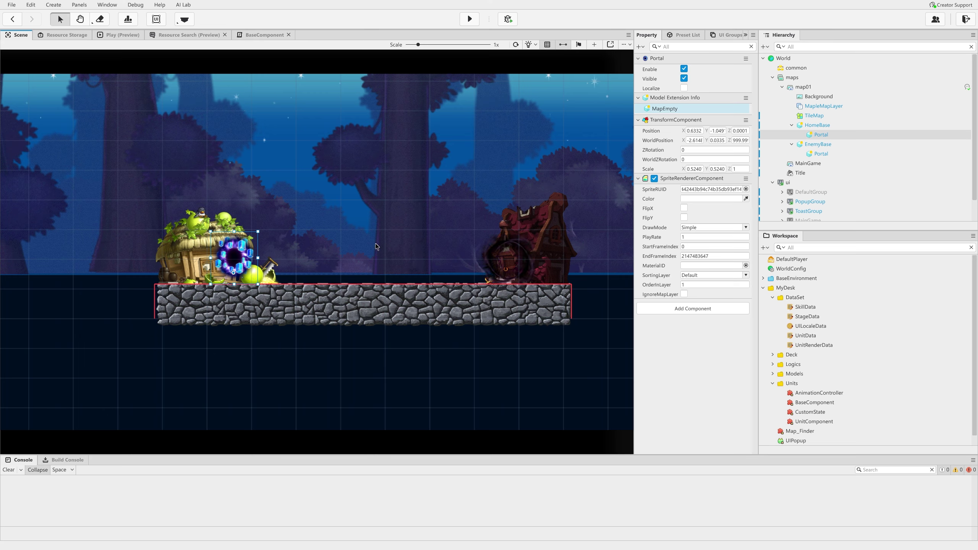
Step: Nudge both portals toward the platform's middle, HomeBase's to about X 0.86 and EnemyBase's to about X -1.55
left_click(501, 262)
left_click(234, 260)
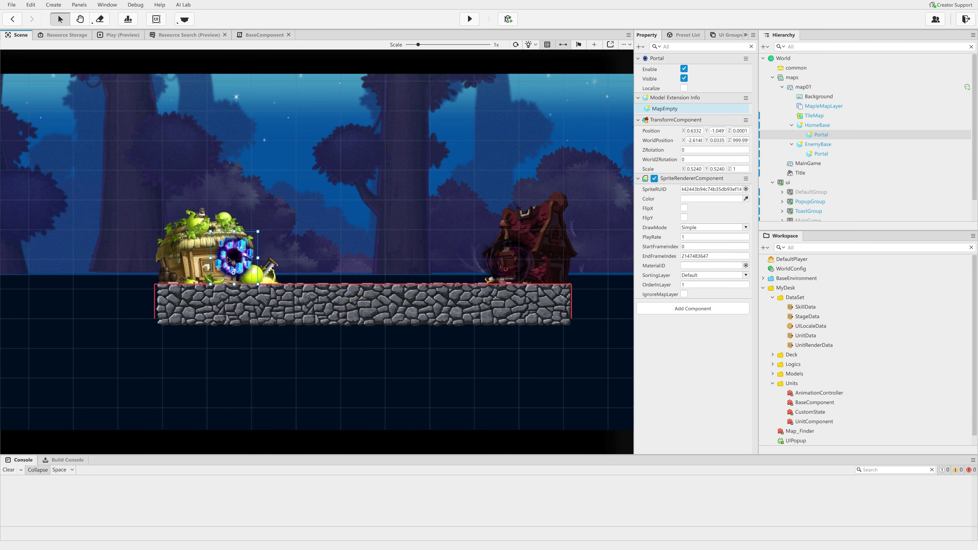
left_click_drag(233, 260, 240, 260)
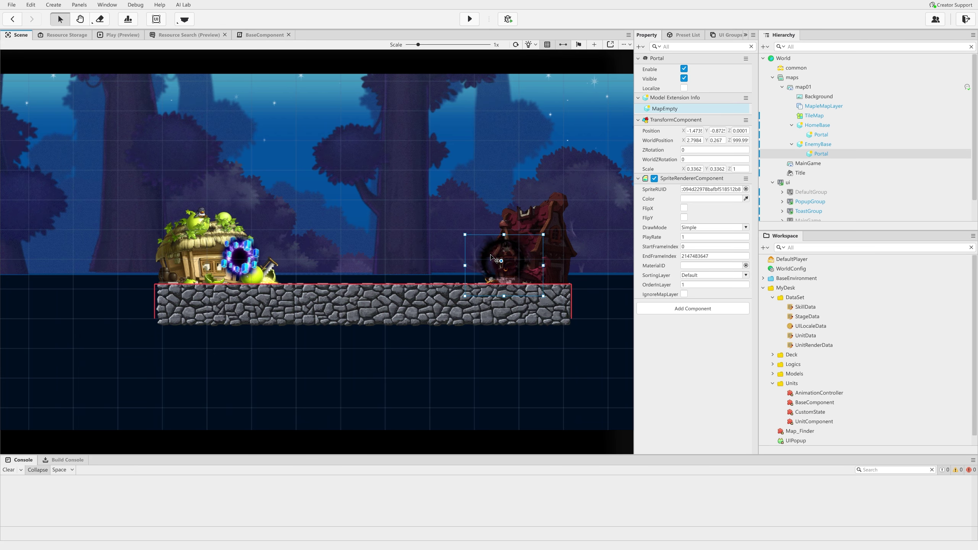
Step: Rename HomeBase's Portal child entity as SpawnLocation
left_click(815, 132)
right_click(814, 133)
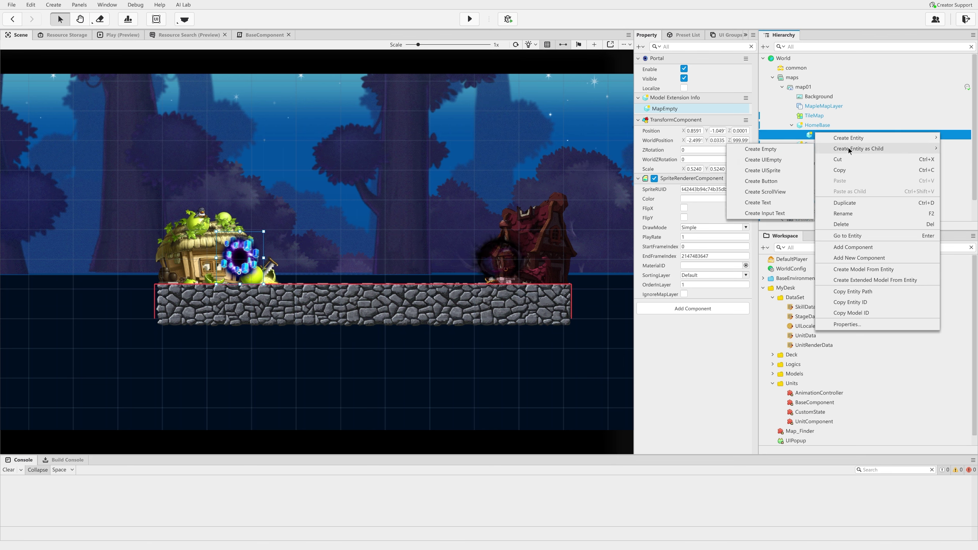
left_click(849, 212)
type("SpawnLocation")
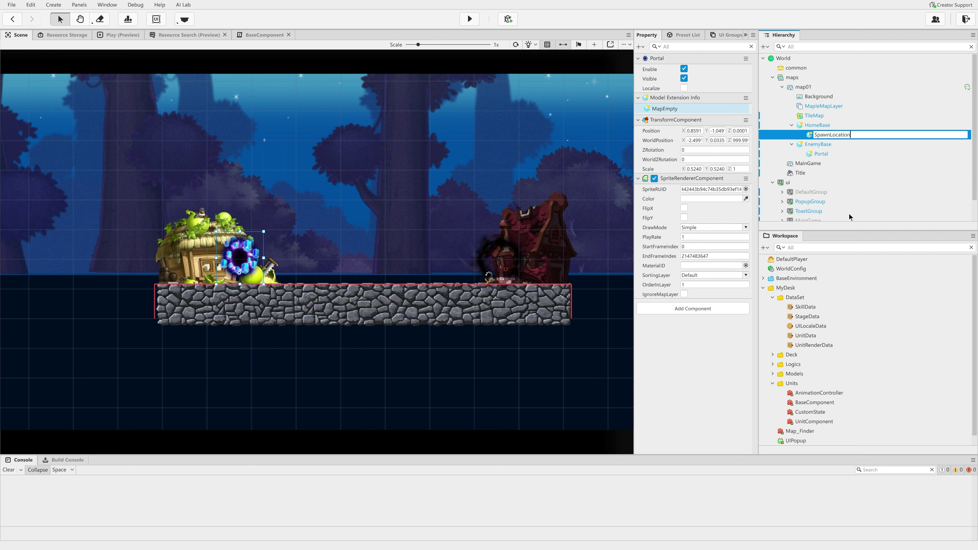
key("Return")
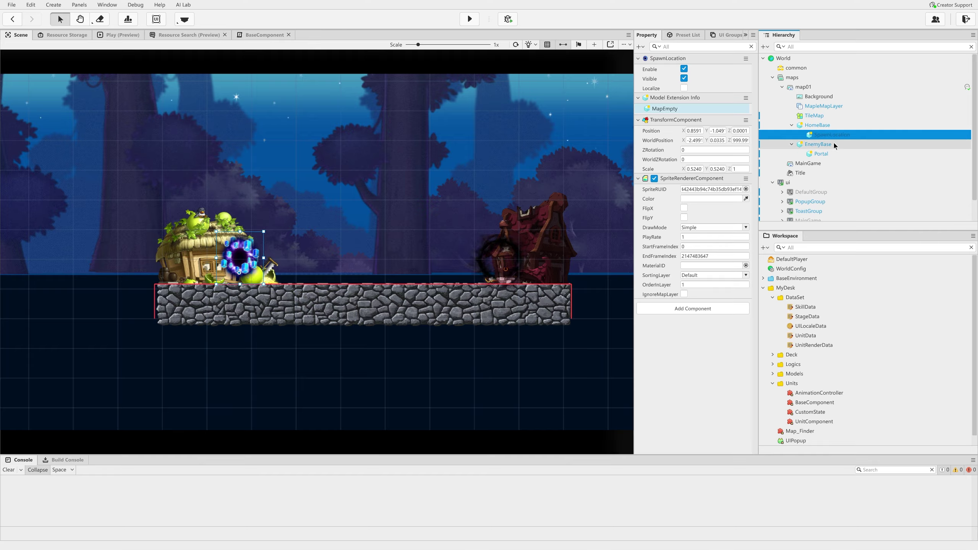
Step: Rename EnemyBase's Portal child entity as SpawnLocation
left_click(825, 151)
right_click(823, 153)
left_click(851, 235)
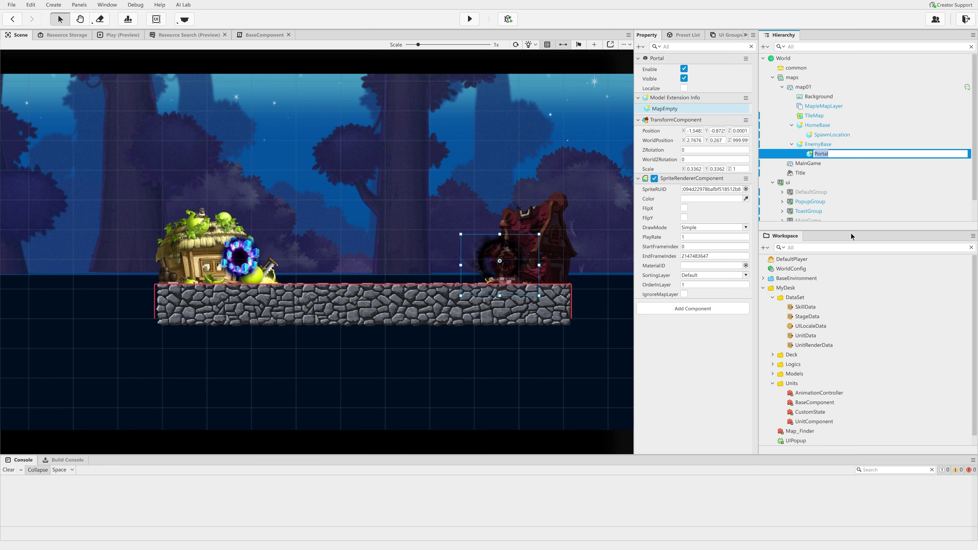
type("SpawnLocation")
key("Return")
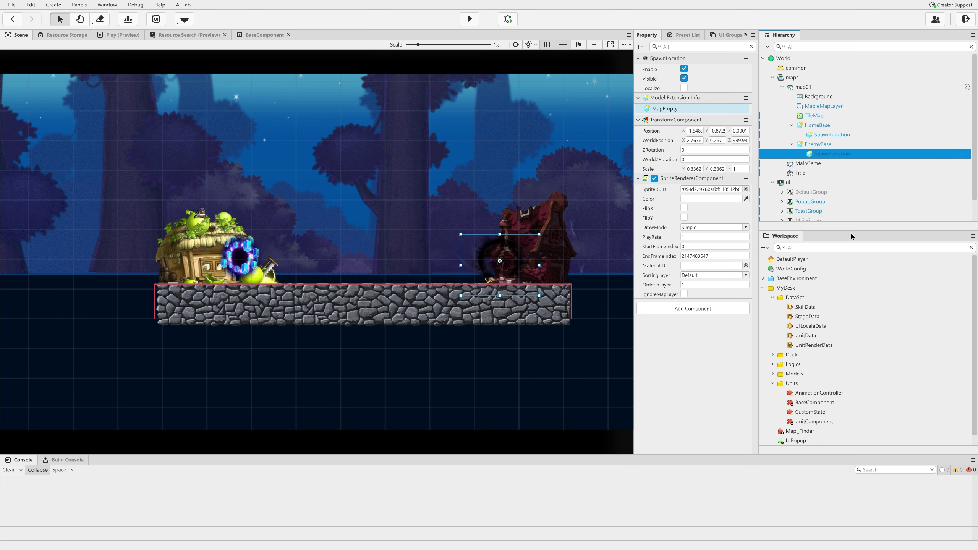
Step: Move HomeBase's SpawnLocation portal slightly down and left, to about X 0.69 and Y -1.3
left_click(303, 183)
left_click(239, 251)
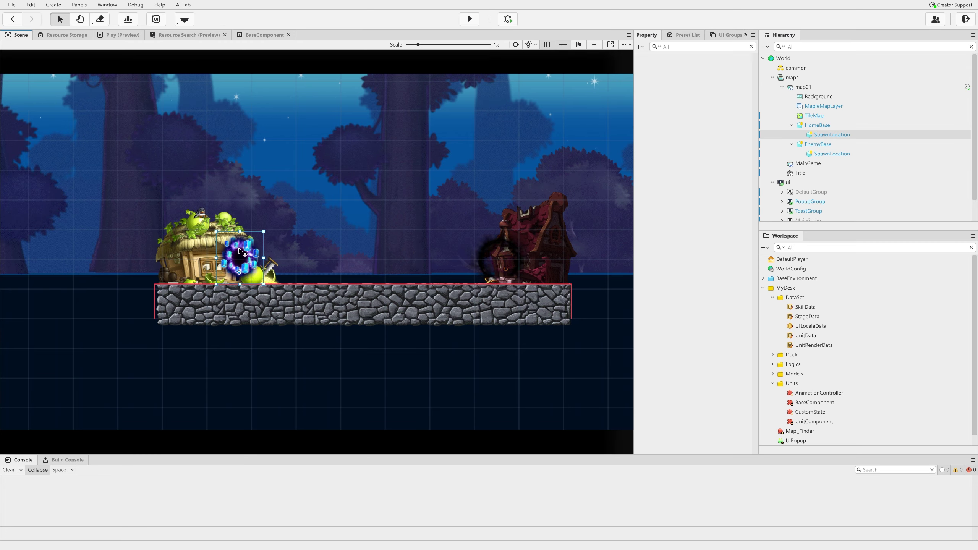
left_click_drag(239, 251, 234, 258)
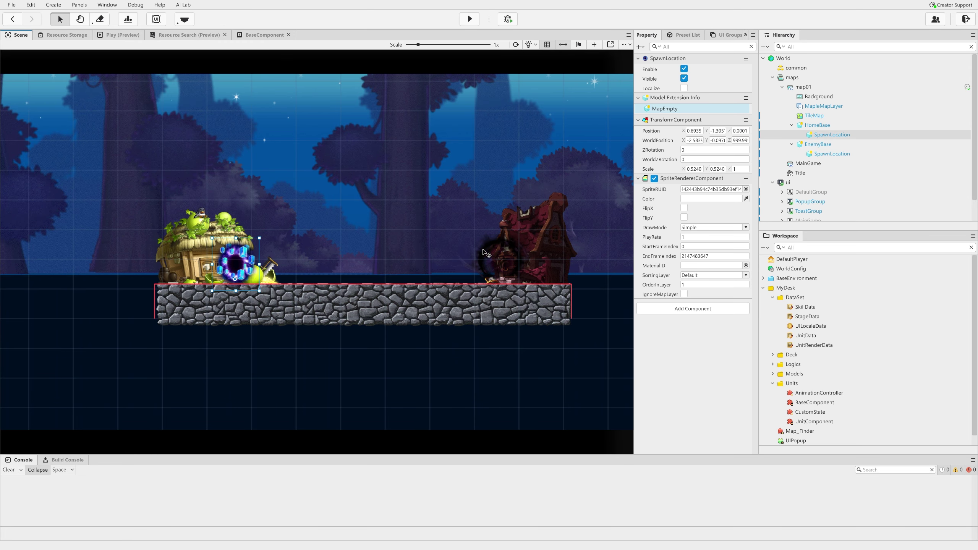
Step: Examine the placement and properties of the SpawnLocation portals at HomeBase and EnemyBase
left_click(485, 254)
left_click(226, 266)
left_click(487, 262)
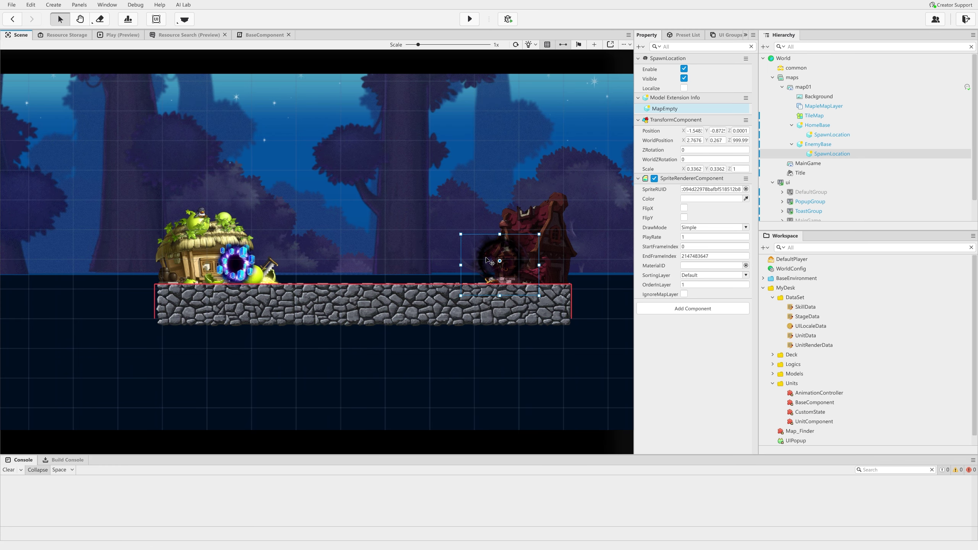
left_click(234, 265)
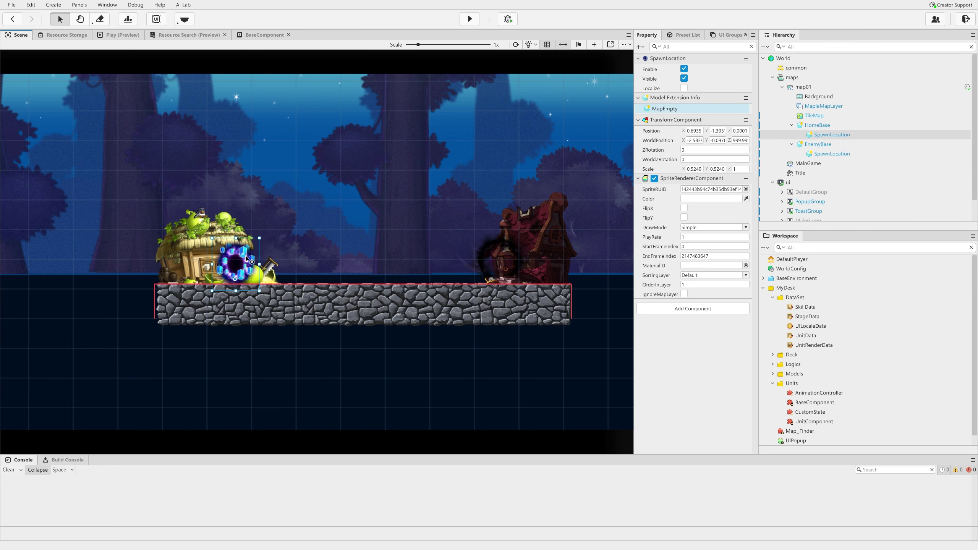
left_click(874, 135)
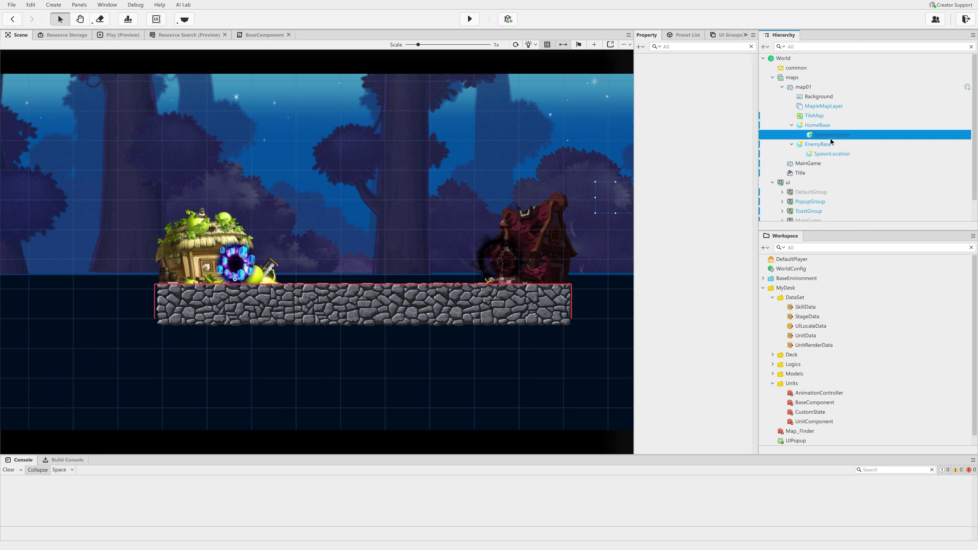
left_click(240, 262)
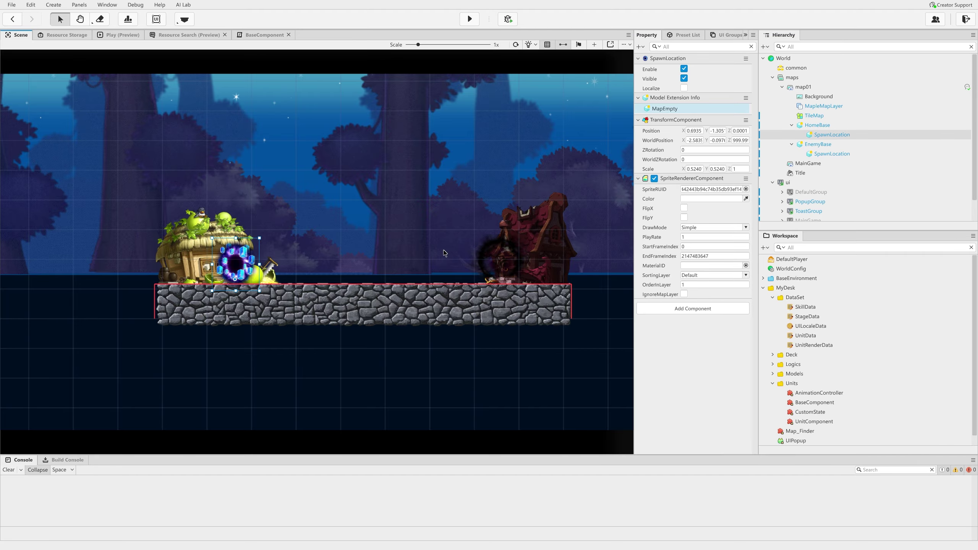
left_click(443, 250)
left_click(498, 262)
left_click(423, 255)
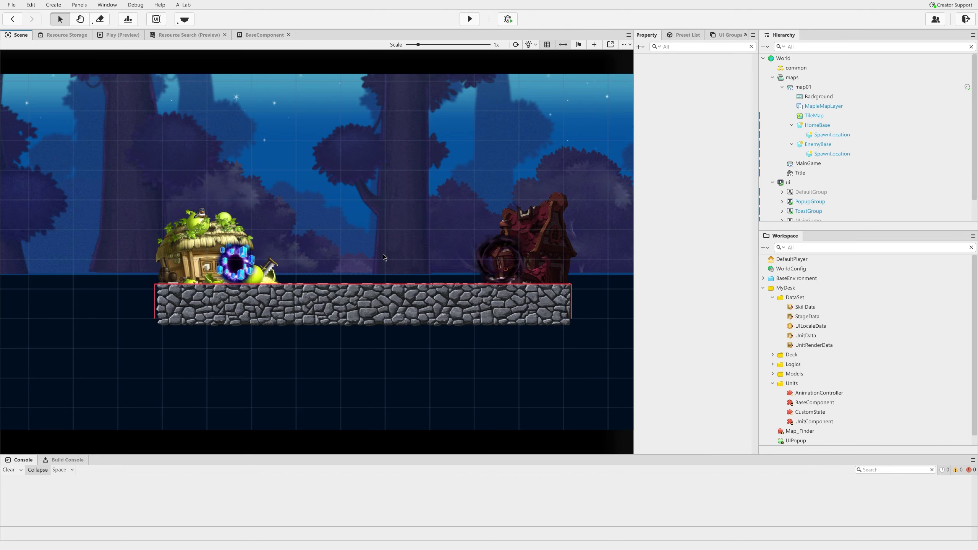
left_click(244, 262)
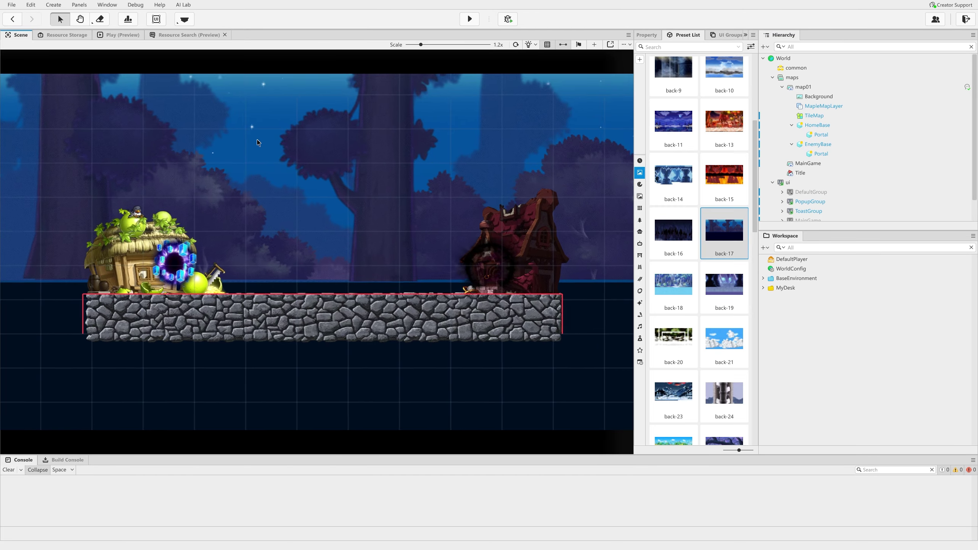
middle_click_drag(256, 139, 318, 147)
scroll(319, 147, "up", 2)
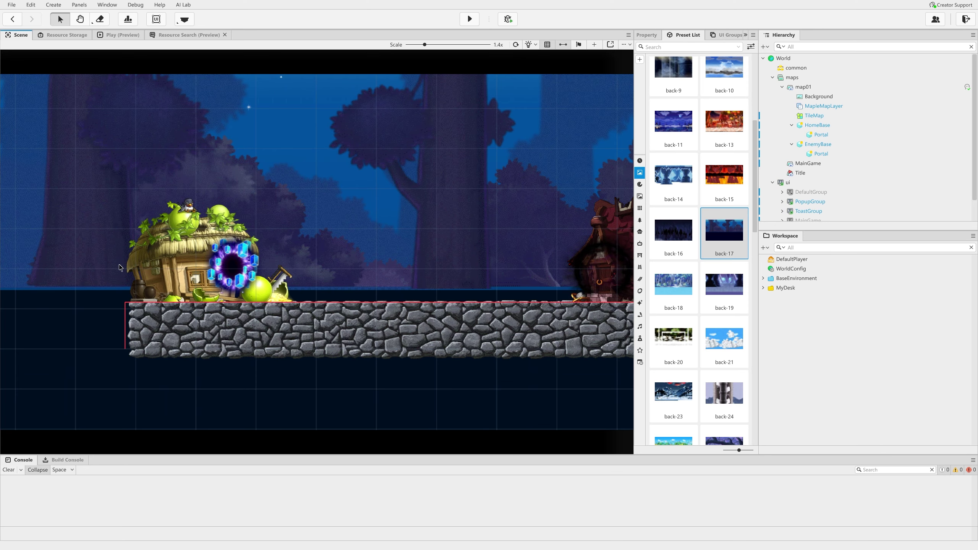
middle_click_drag(527, 210, 418, 211)
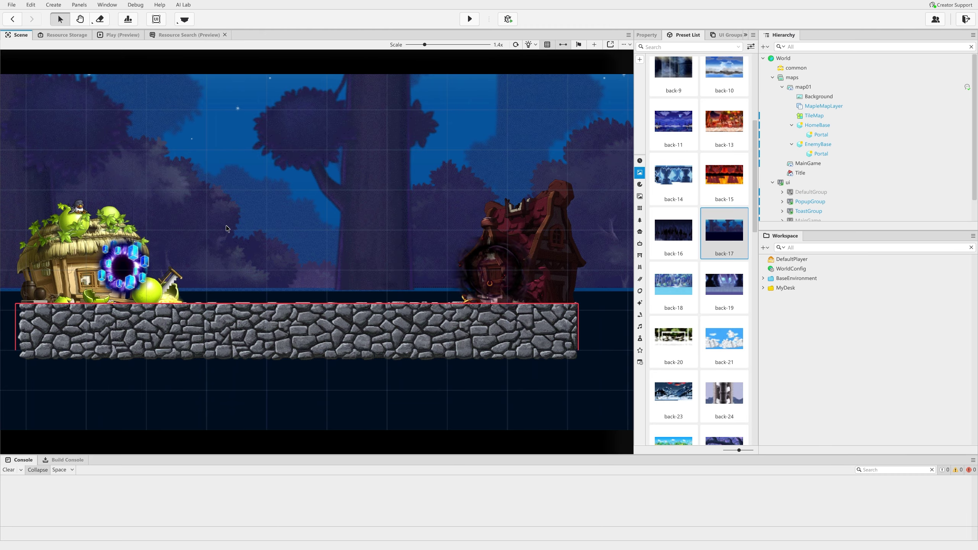
middle_click_drag(250, 152, 277, 167)
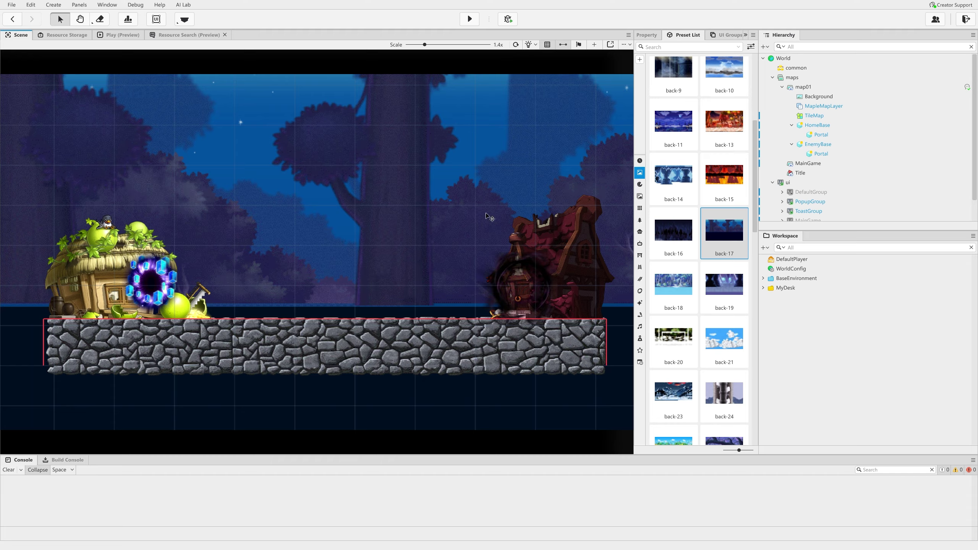
Step: Show DefaultPlayer's properties and collapse all of its component sections
left_click(797, 262)
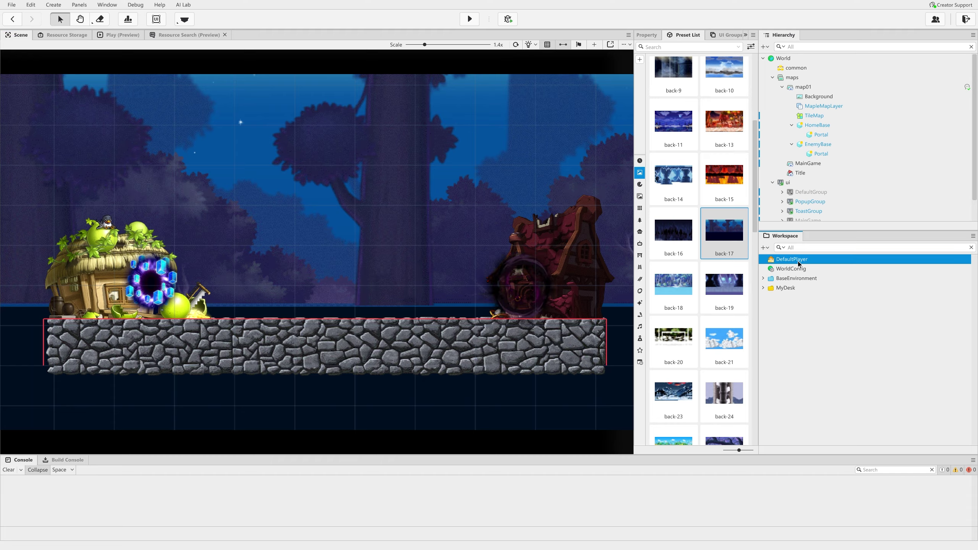
left_click(647, 36)
scroll(681, 270, "down", 10)
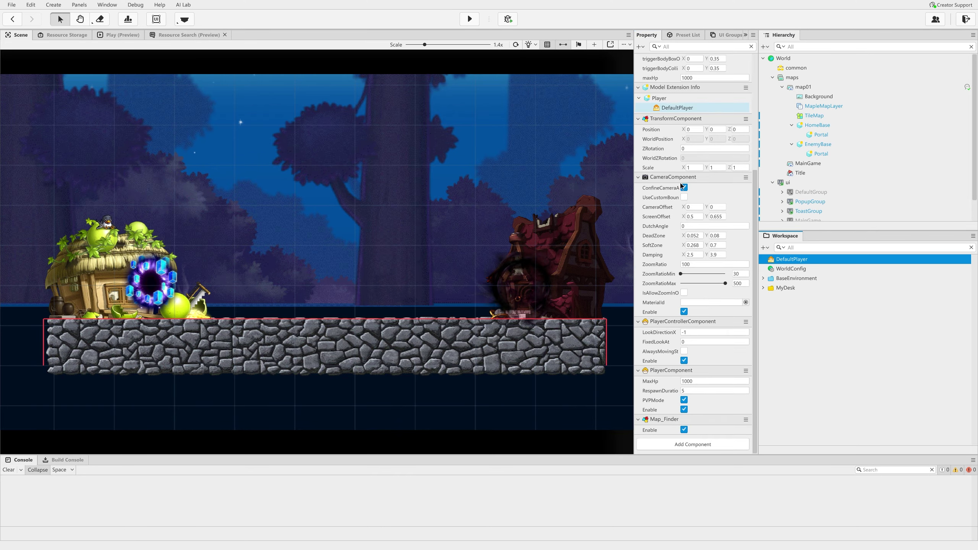
scroll(682, 187, "up", 5)
left_click(752, 35)
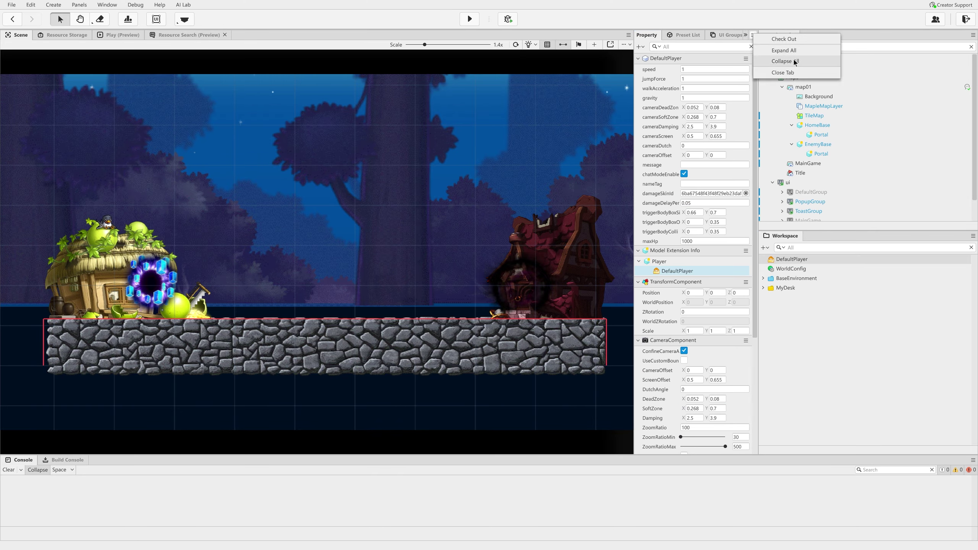
left_click(794, 62)
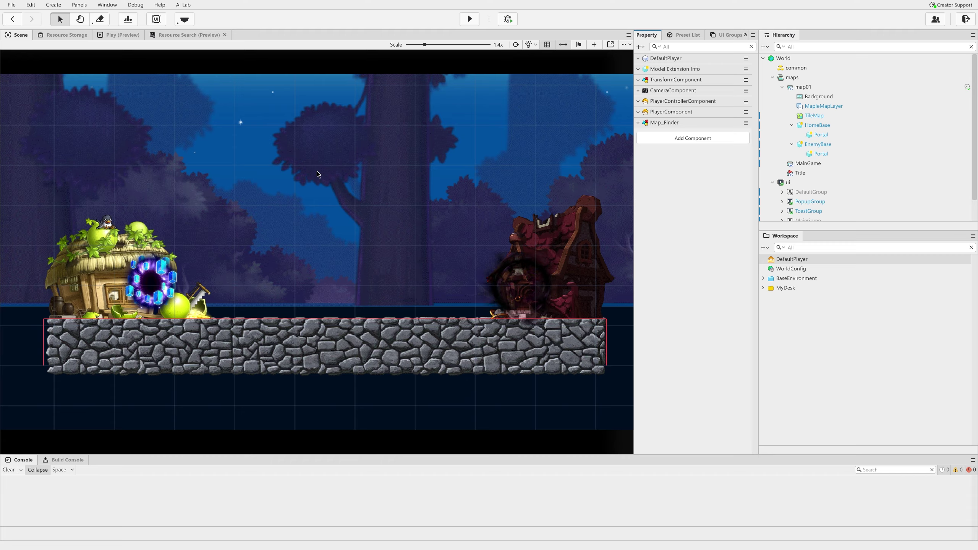
left_click(639, 91)
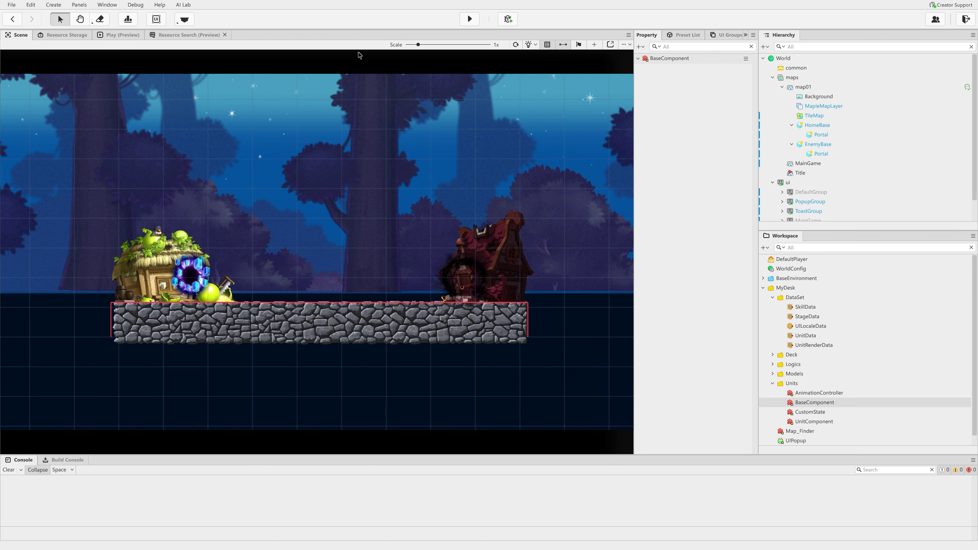
Step: Examine and compare the components attached to HomeBase, its portal, EnemyBase and DefaultPlayer
left_click(153, 266)
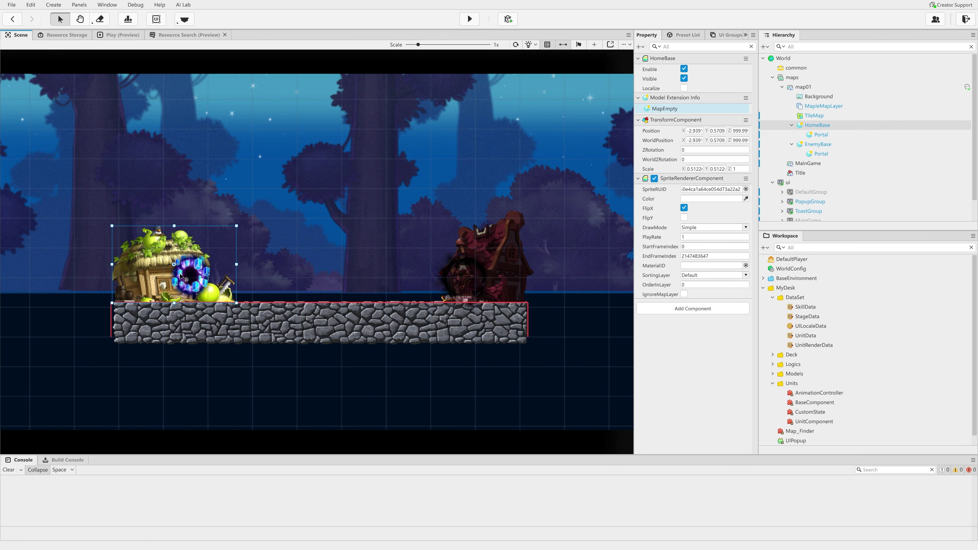
left_click(267, 262)
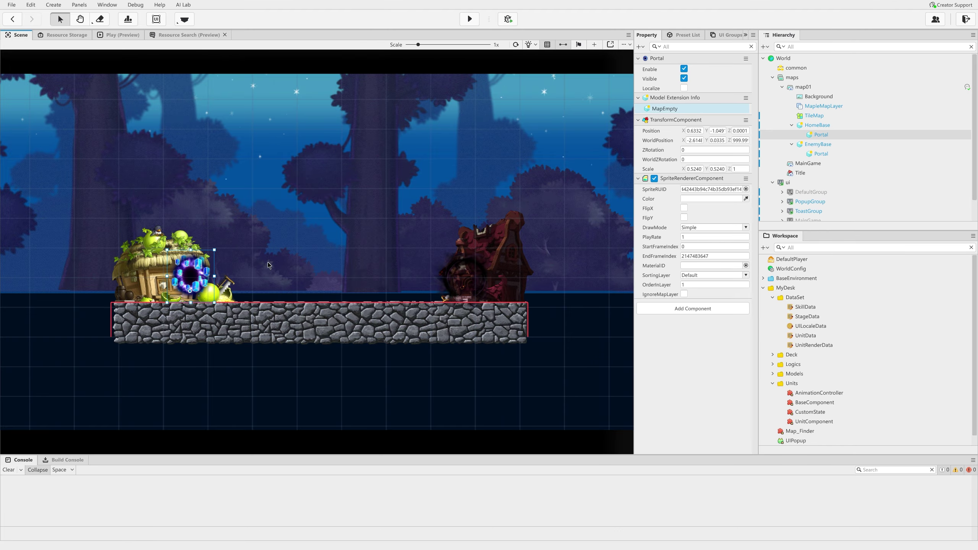
left_click(484, 266)
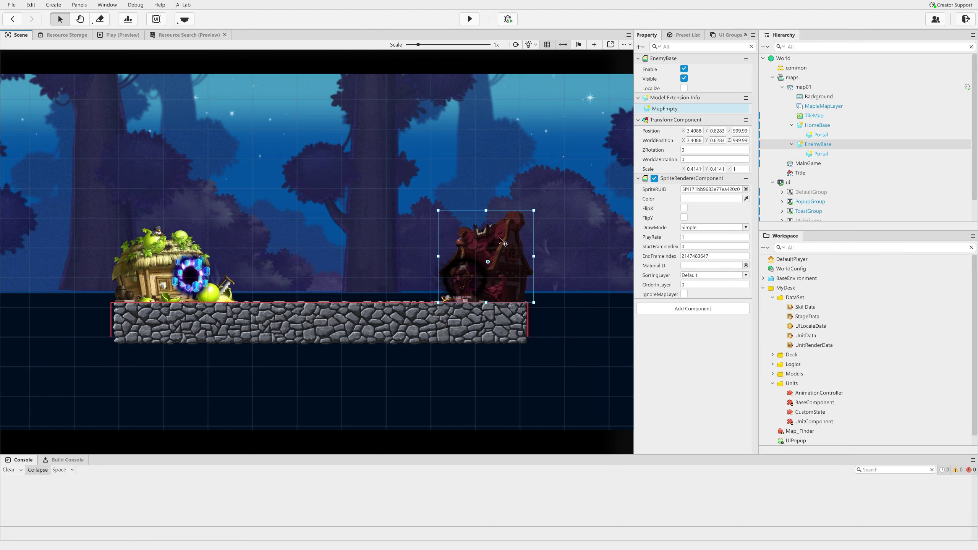
left_click(778, 259)
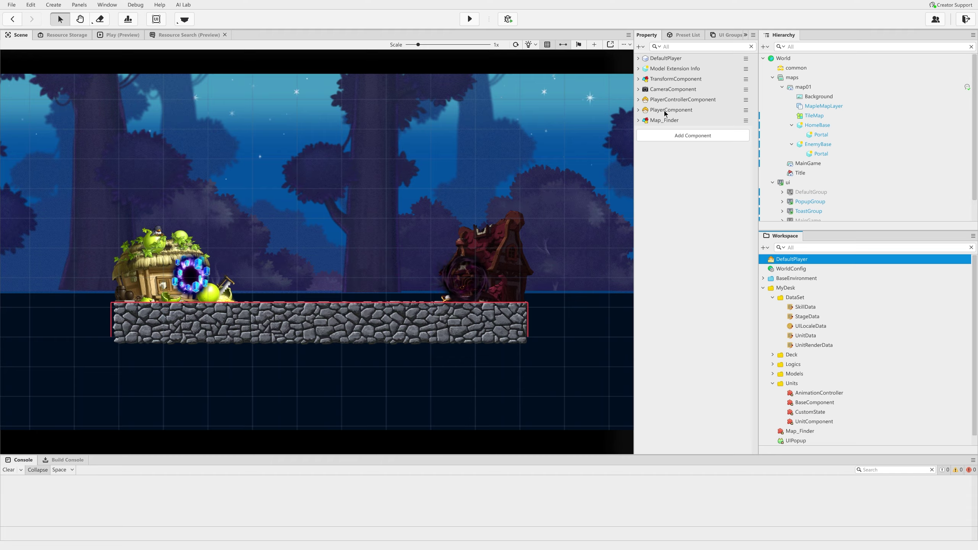
left_click(275, 177)
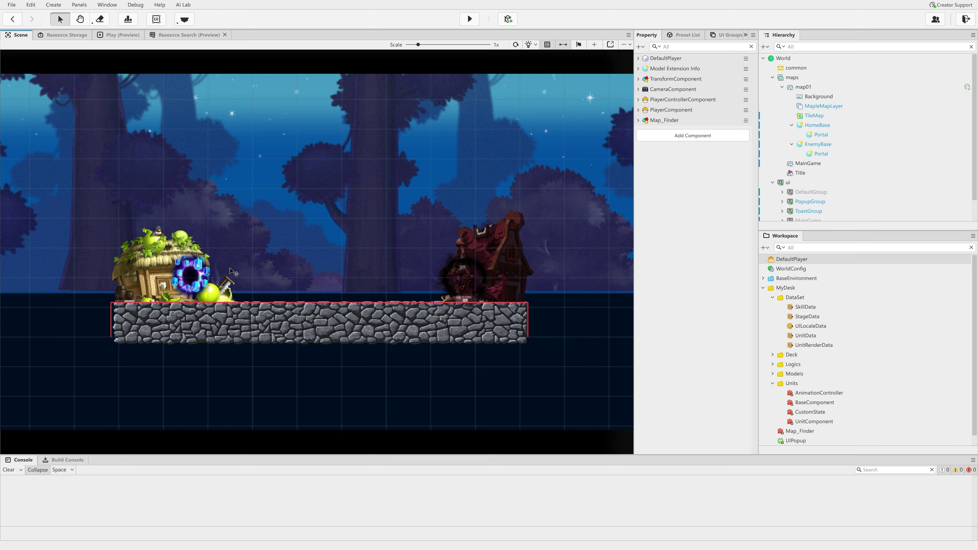
left_click(145, 264)
left_click(485, 255)
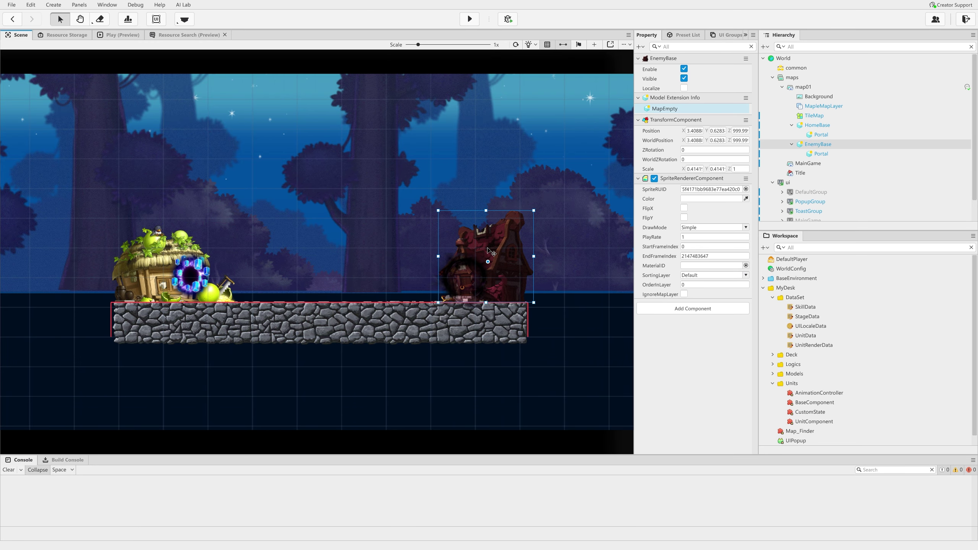
left_click(146, 263)
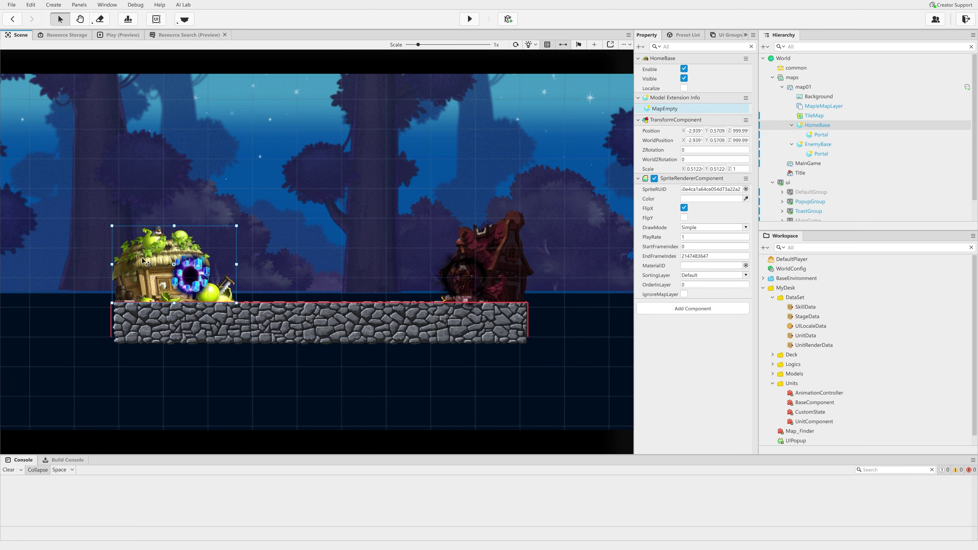
left_click(493, 253)
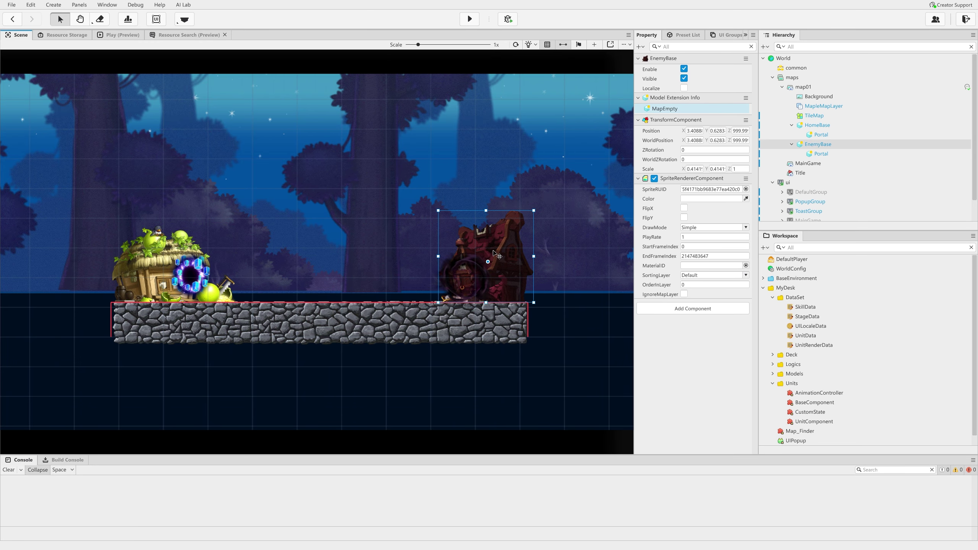
left_click(142, 259)
left_click(479, 237)
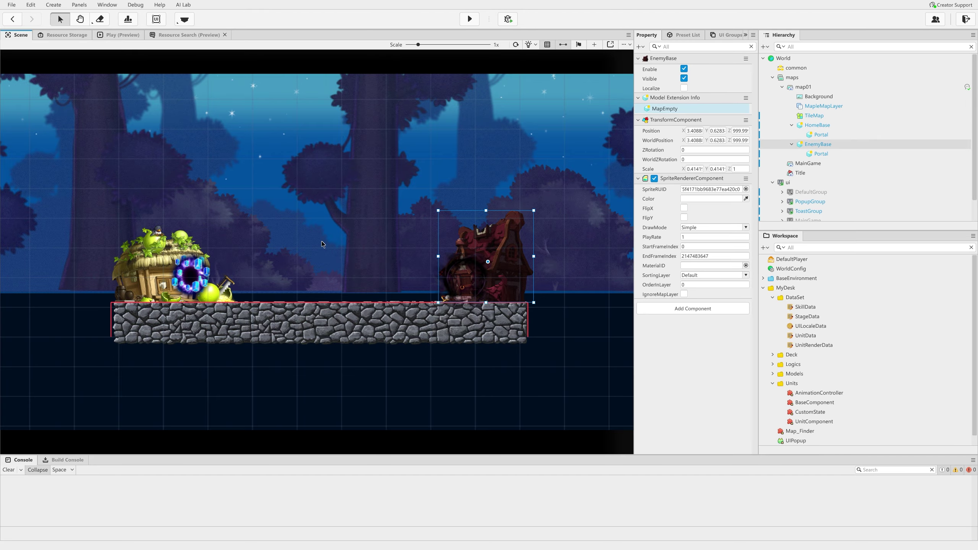
left_click(131, 262)
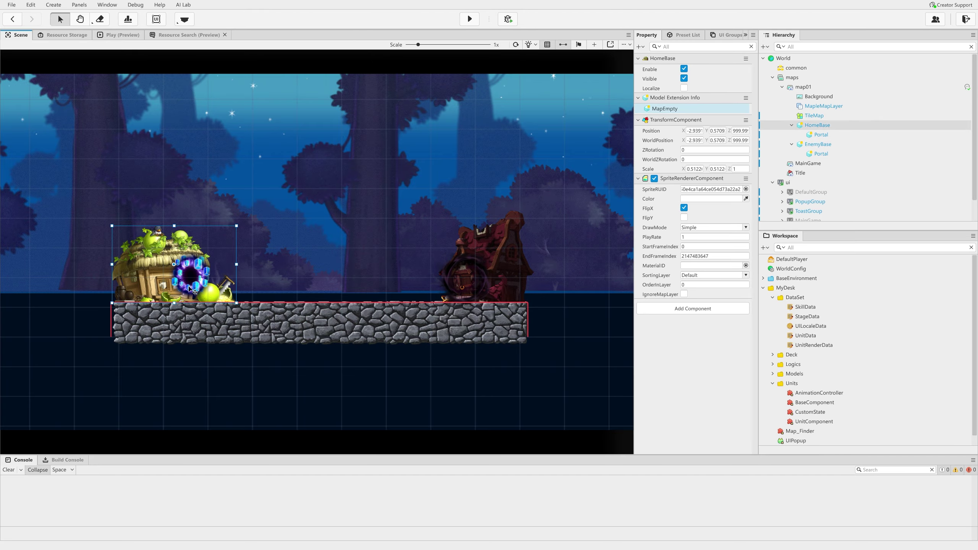
left_click(474, 261)
left_click(131, 263)
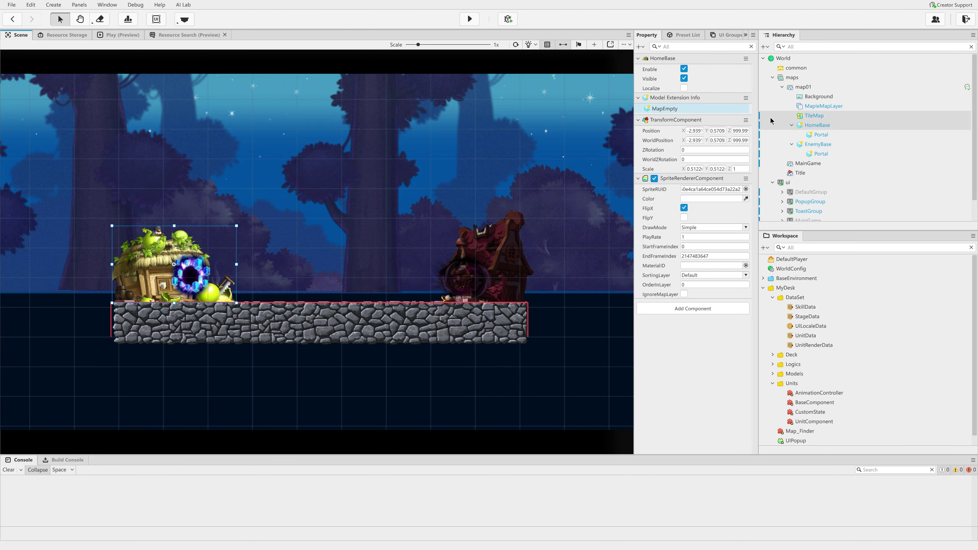
left_click(692, 308)
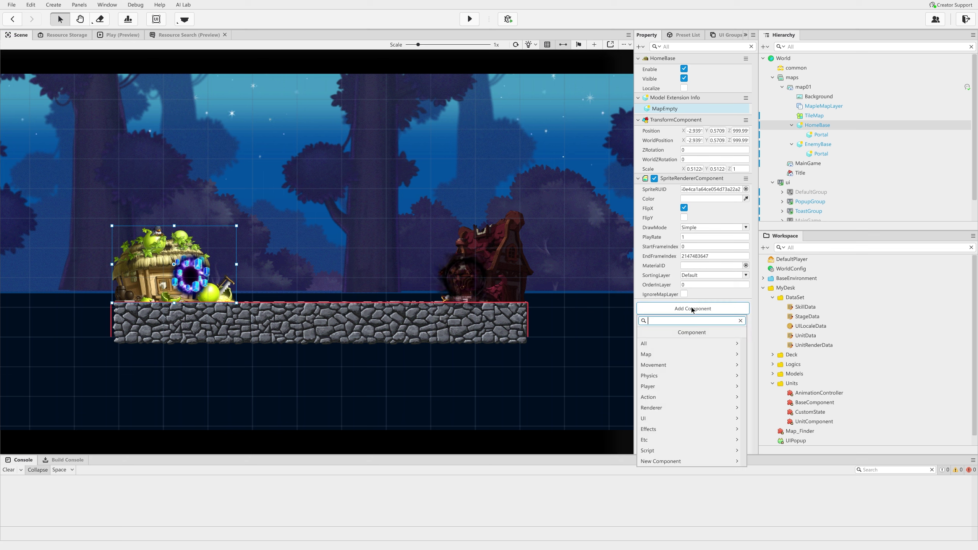
type("basecompon")
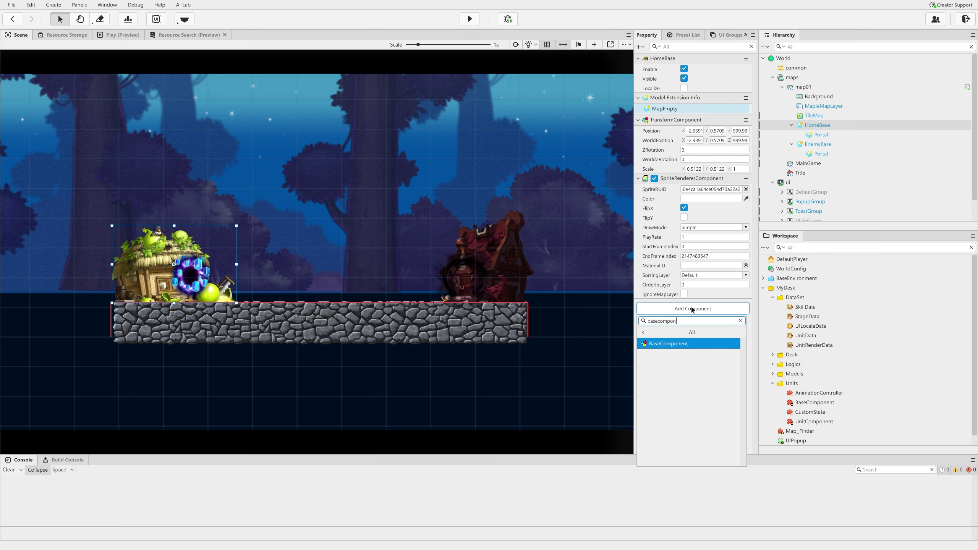
left_click(561, 497)
Step: Review the script creation options and the existing component scripts in the Units folder
right_click(808, 380)
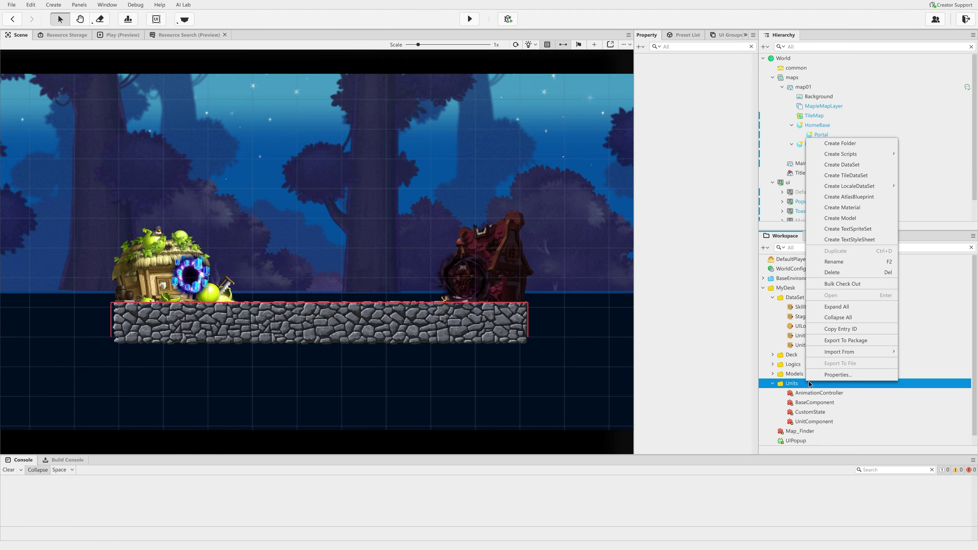
mouse_move(842, 153)
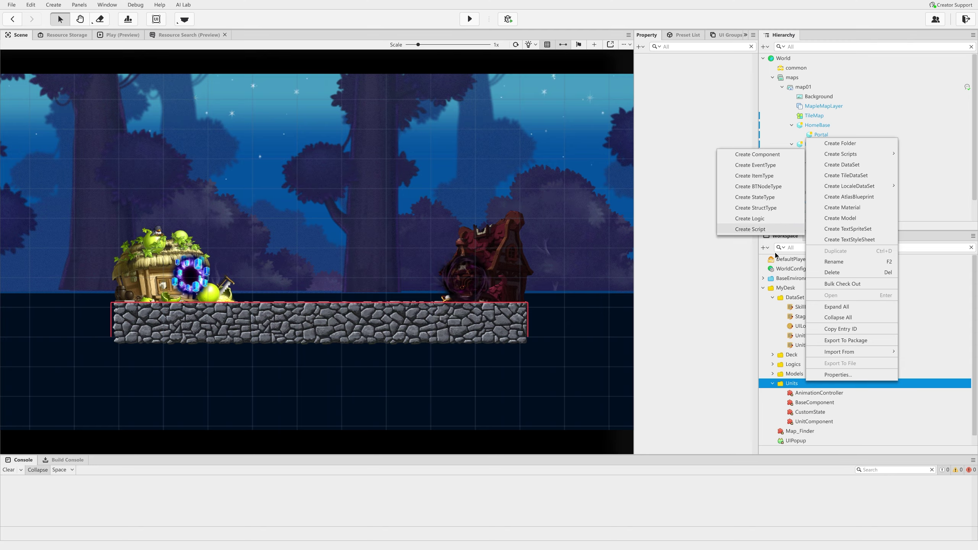
left_click(698, 319)
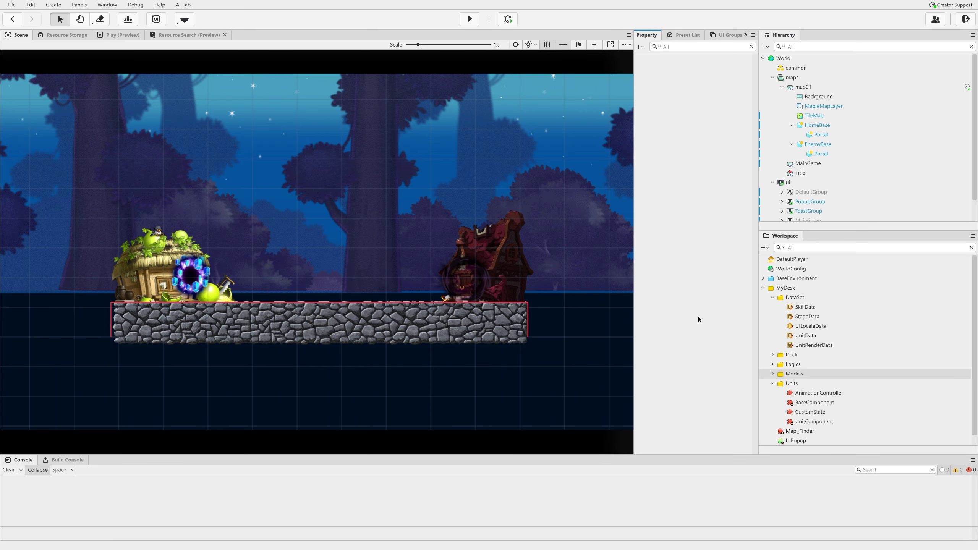
left_click(814, 402)
left_click(811, 414)
left_click(815, 403)
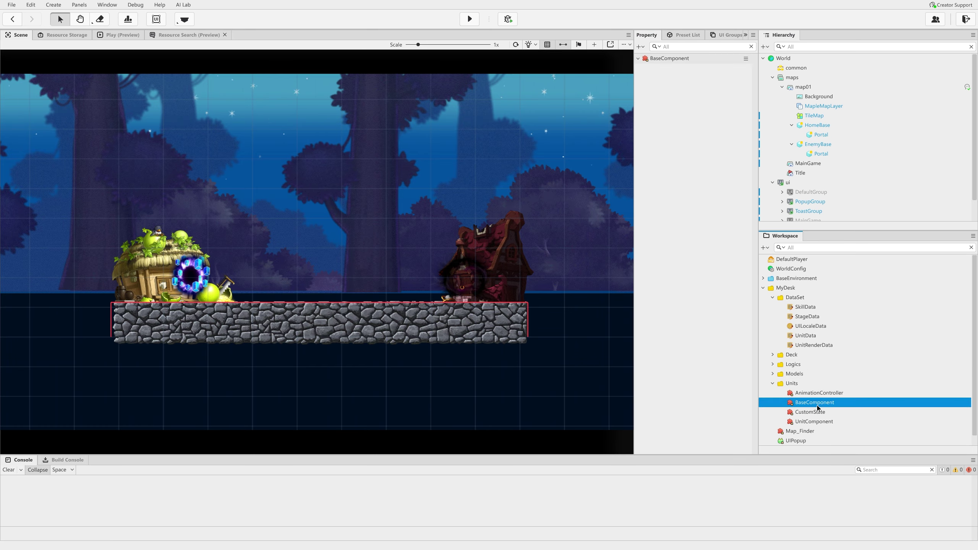
left_click(817, 397)
left_click(811, 411)
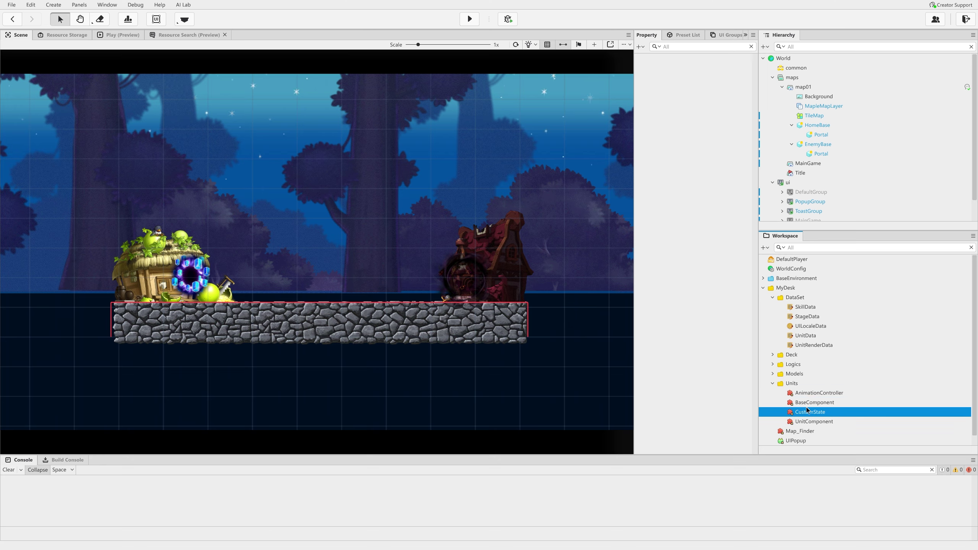
Step: Add BaseComponent to both the HomeBase and EnemyBase entities
left_click(817, 125)
left_click(694, 312)
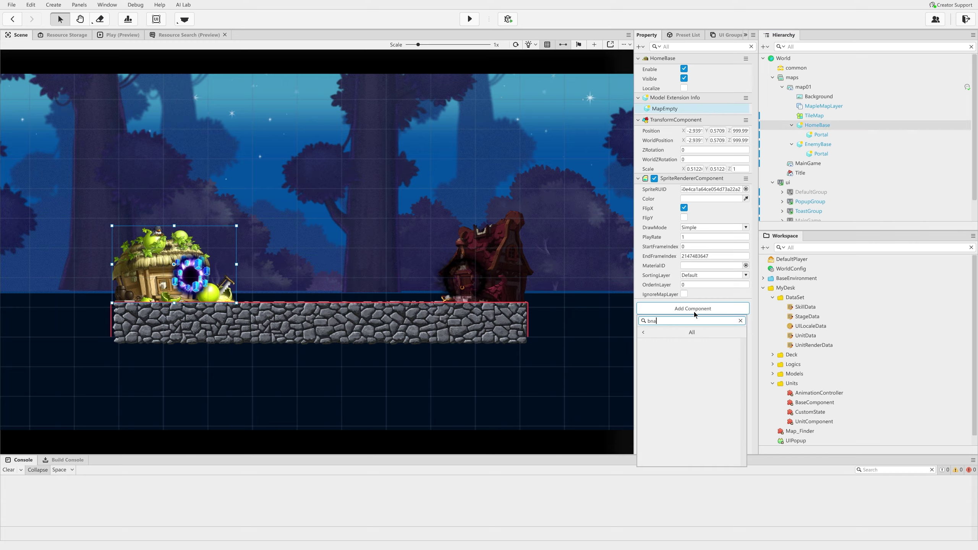
type("b")
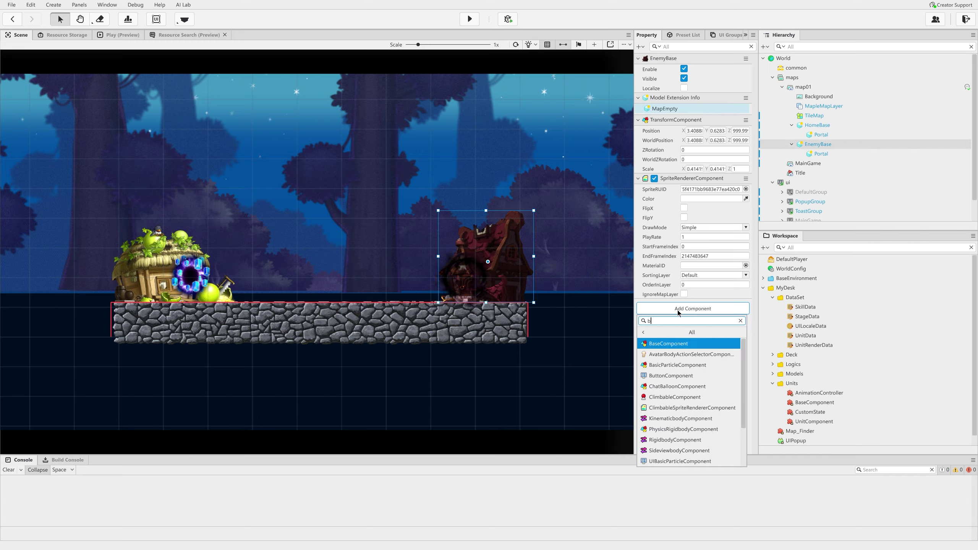
key("Return")
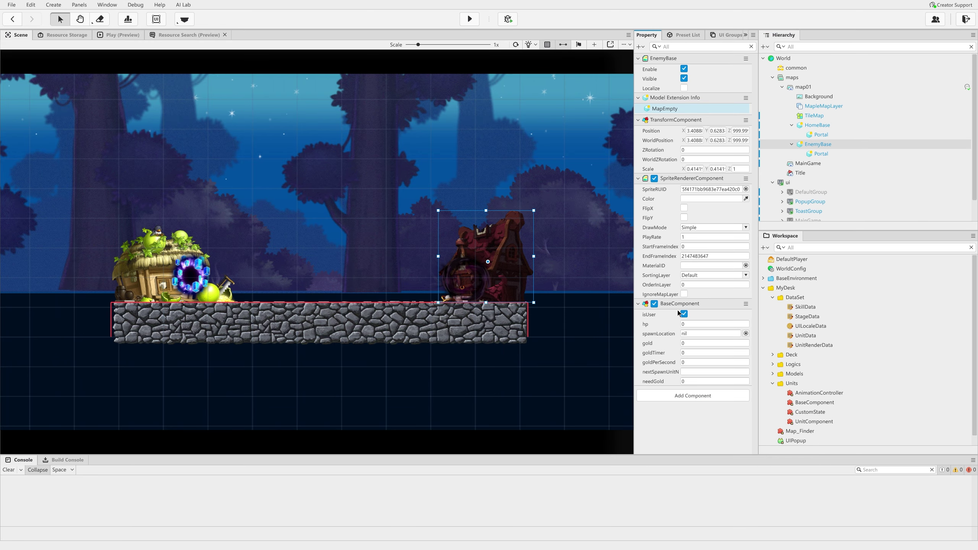
Step: Turn off isUser in EnemyBase's BaseComponent, keeping it enabled for HomeBase
left_click(162, 272)
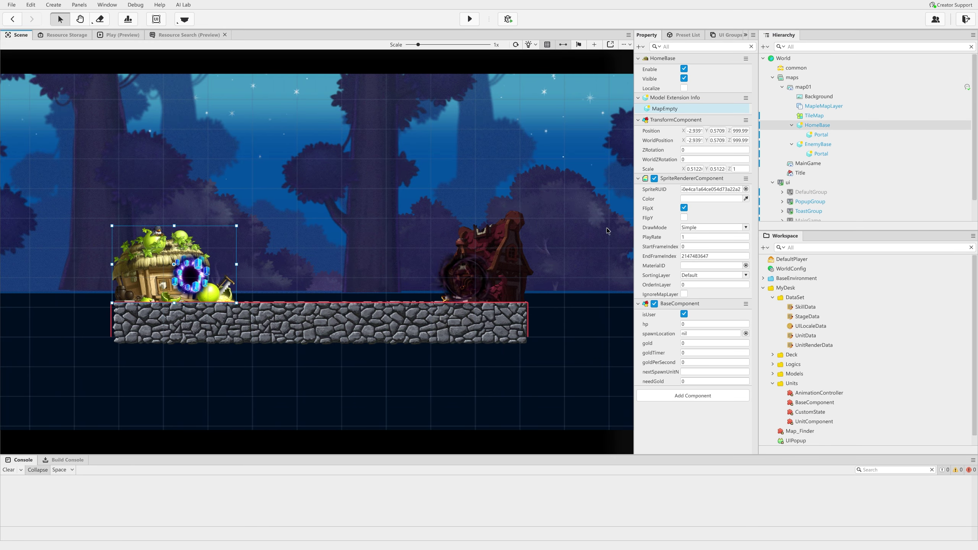
left_click(496, 272)
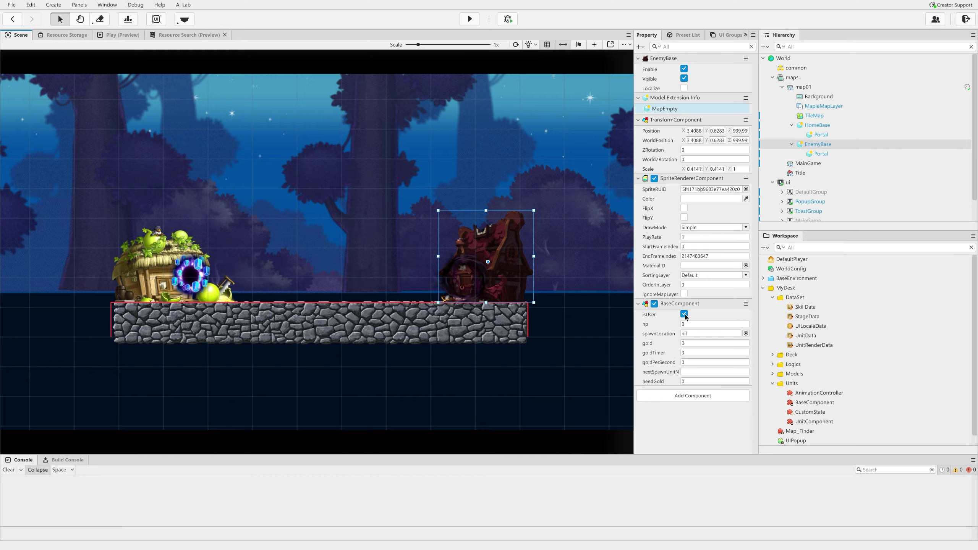
left_click(684, 315)
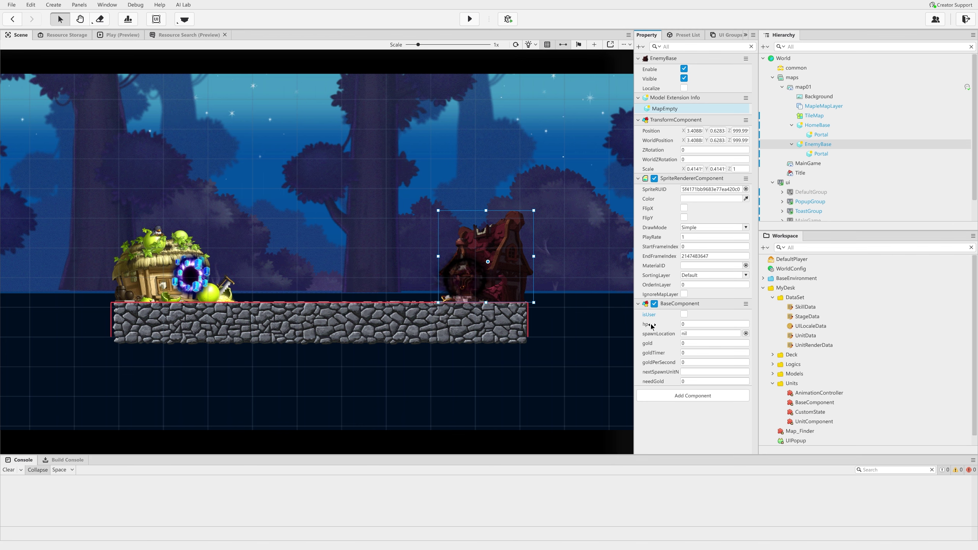
left_click(144, 277)
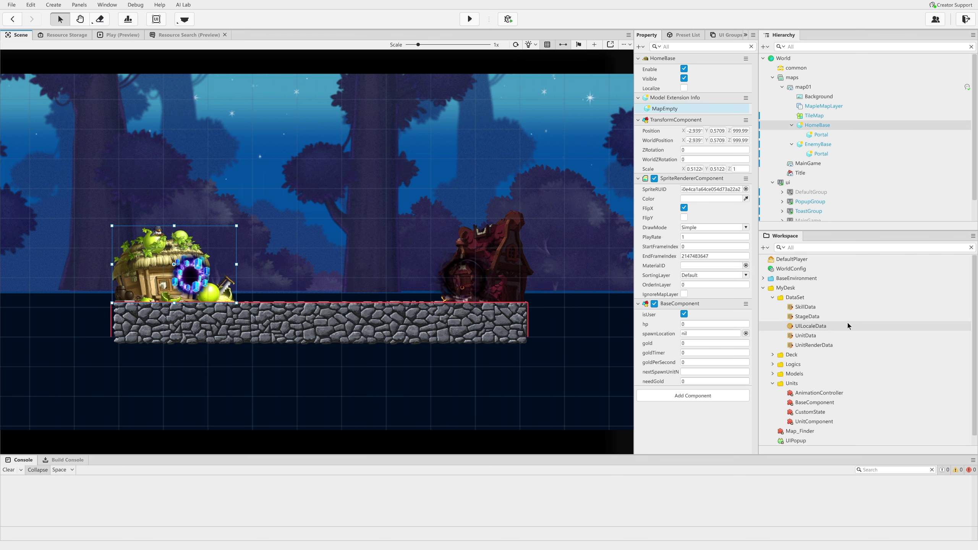
Step: Open the BaseComponent script to examine its isUser property, and check the matching setting on EnemyBase
left_click(808, 411)
double_click(809, 403)
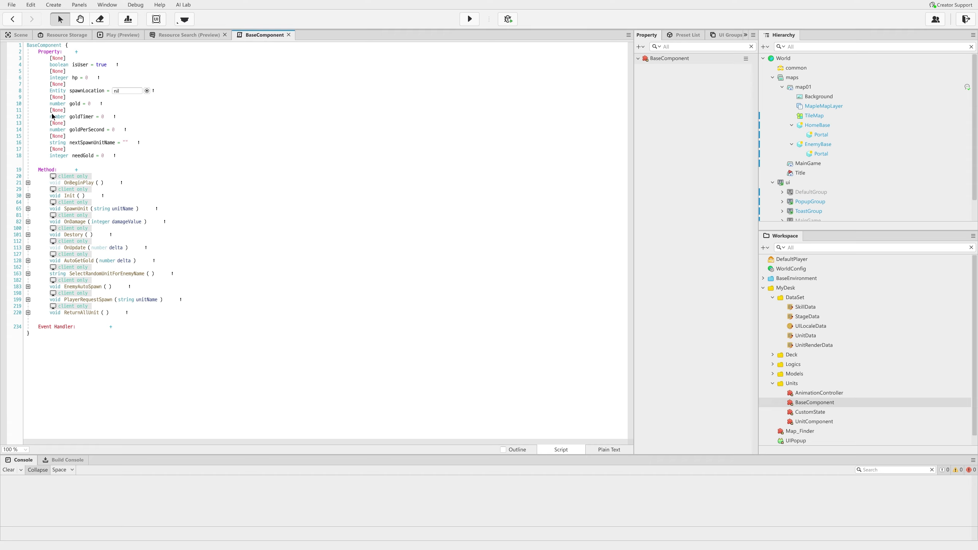
double_click(82, 63)
left_click(18, 35)
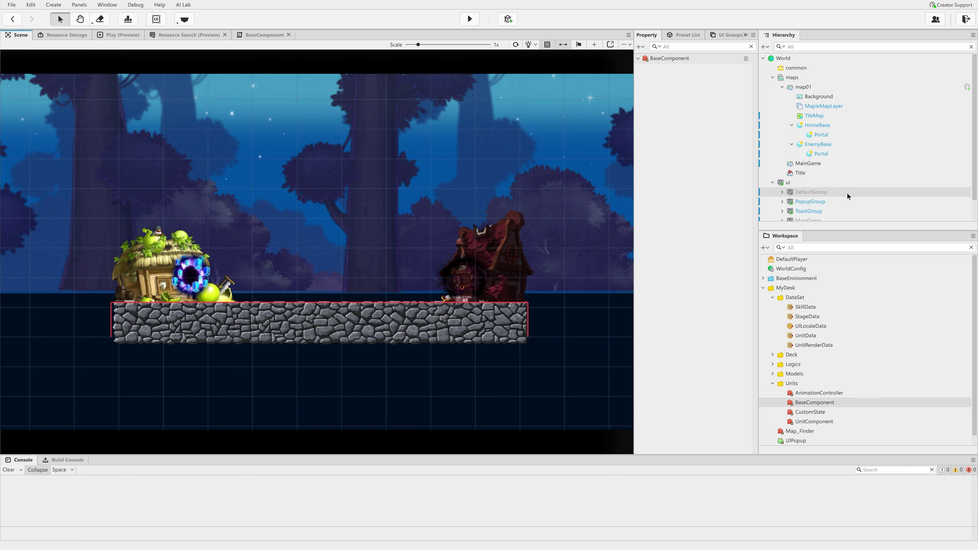
left_click(817, 143)
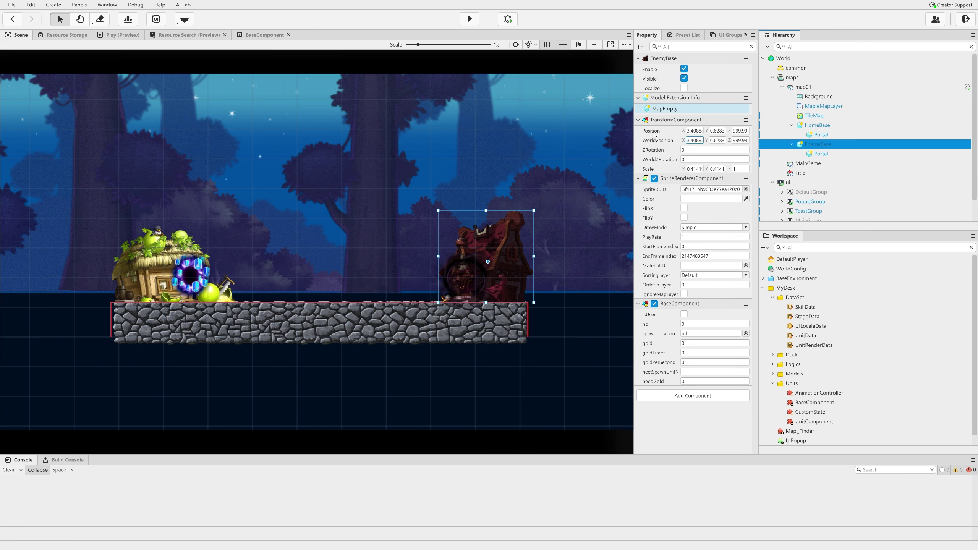
Step: Review the spawnLocation property in the BaseComponent script alongside HomeBase and its SpawnLocation child
left_click(254, 35)
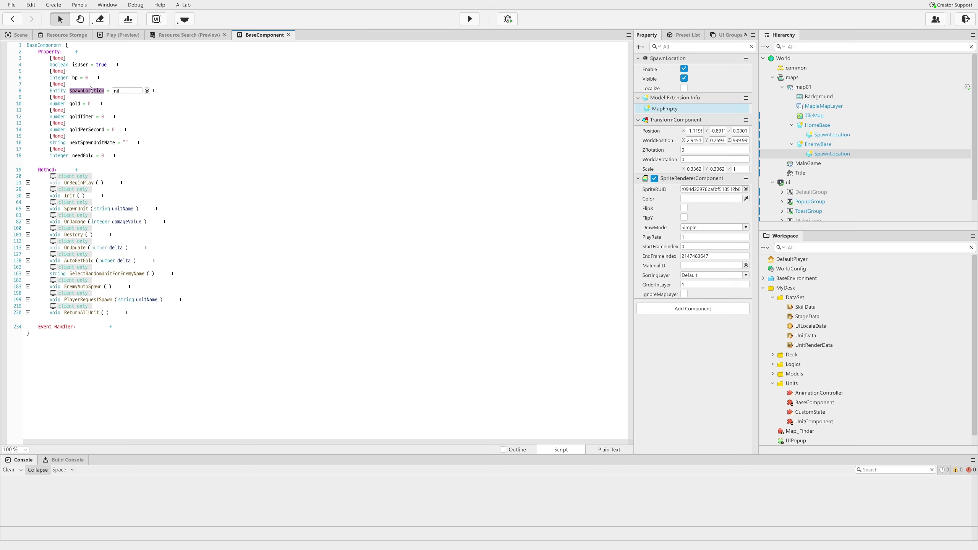
left_click(829, 135)
left_click(821, 127)
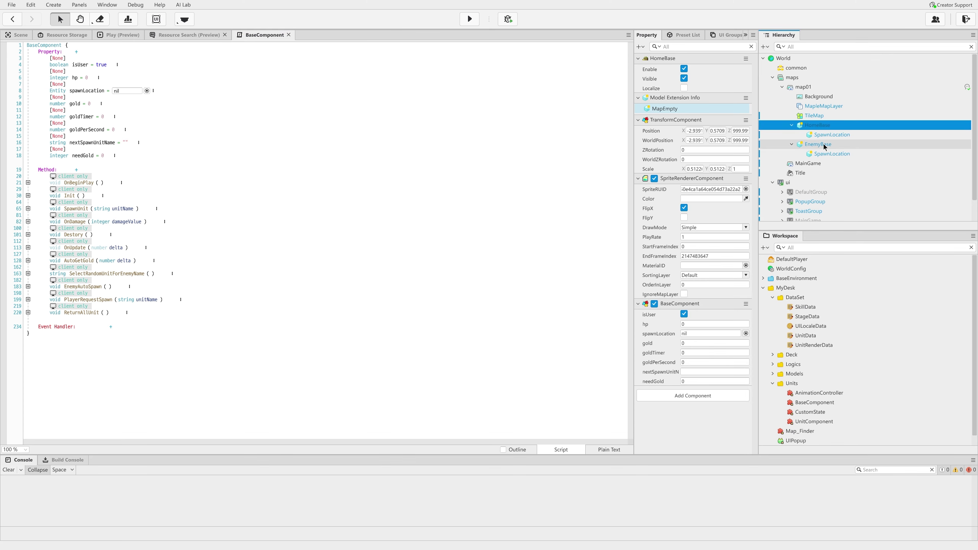
Step: Check the EnemyBase entity and the SpawnLocation children of both bases in the hierarchy
left_click(823, 145)
left_click(828, 153)
left_click(827, 135)
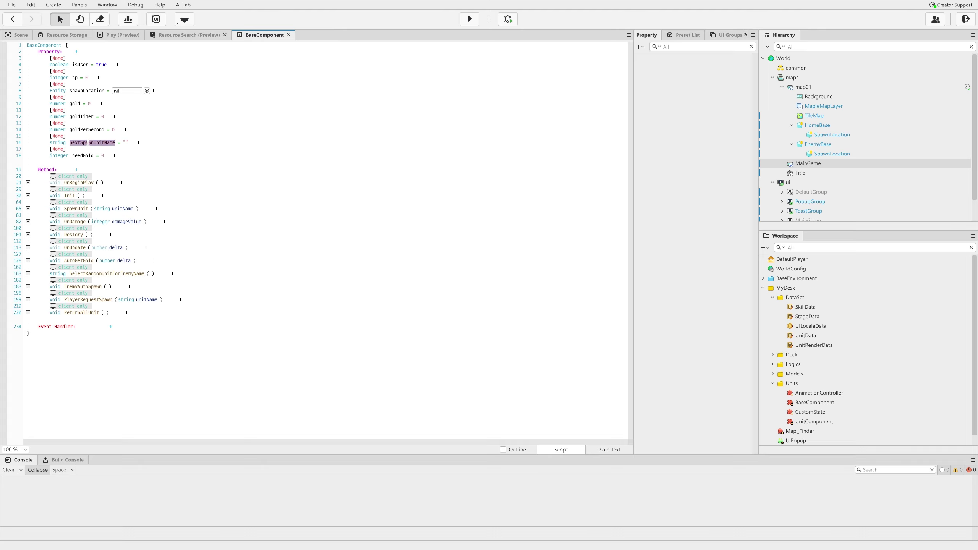
Step: Expand the Init method in the BaseComponent script and read through its initialization code
left_click(28, 195)
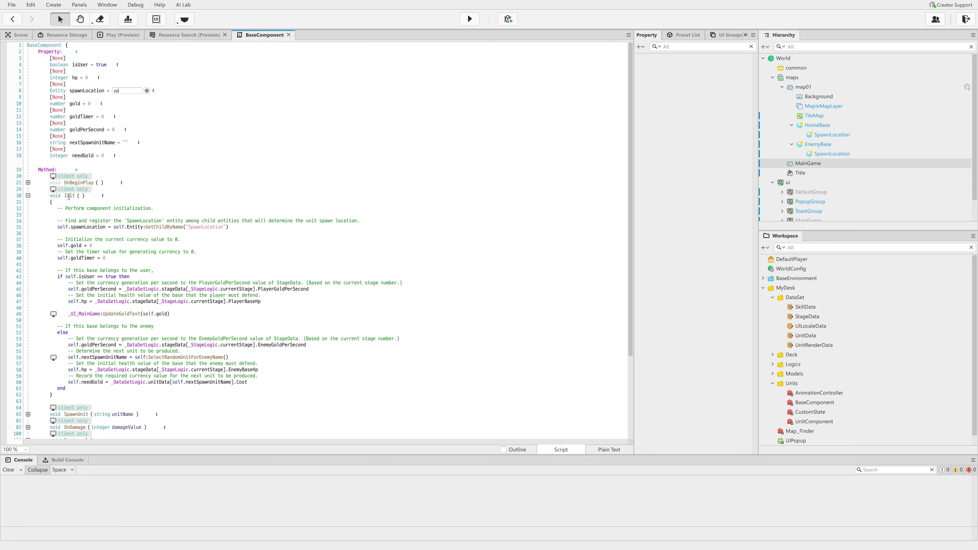
left_click(132, 251)
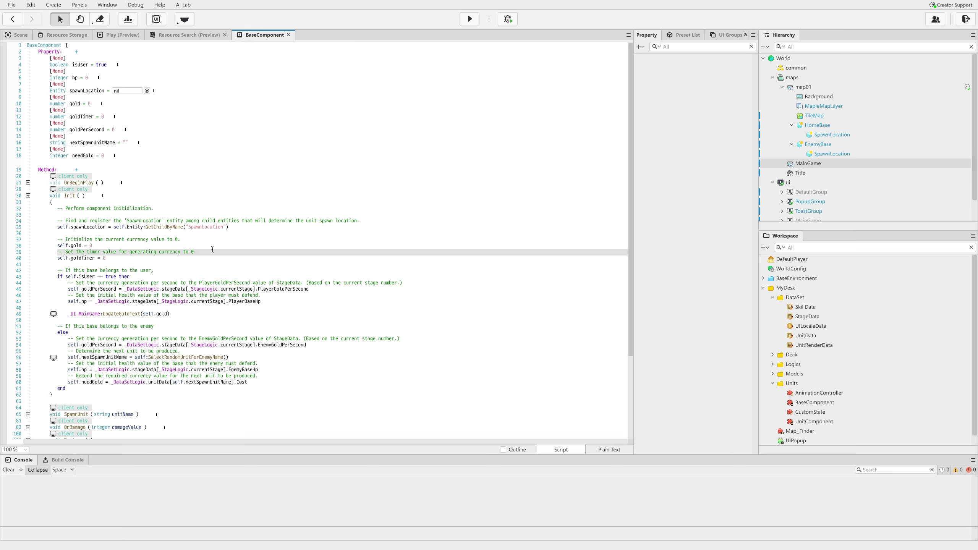
left_click(308, 265)
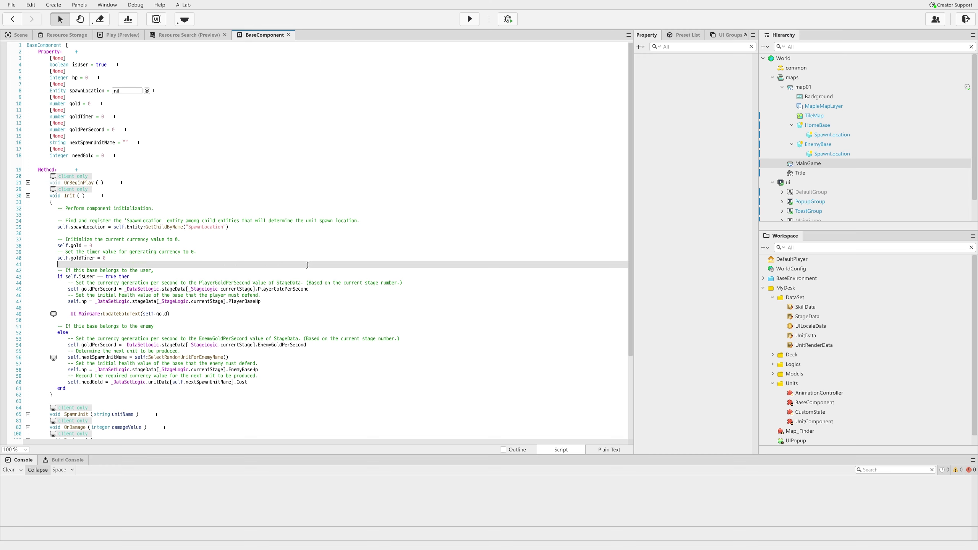
left_click(810, 164)
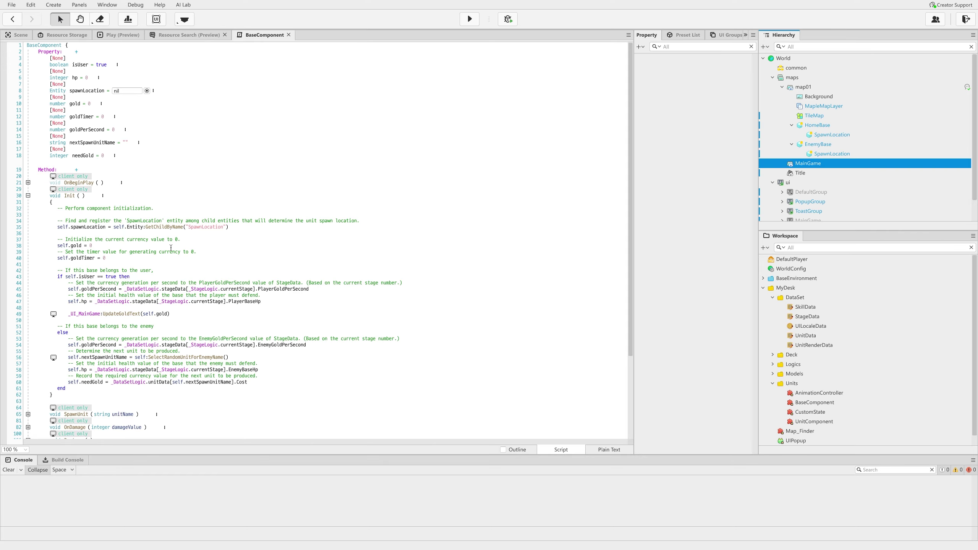
left_click(191, 240)
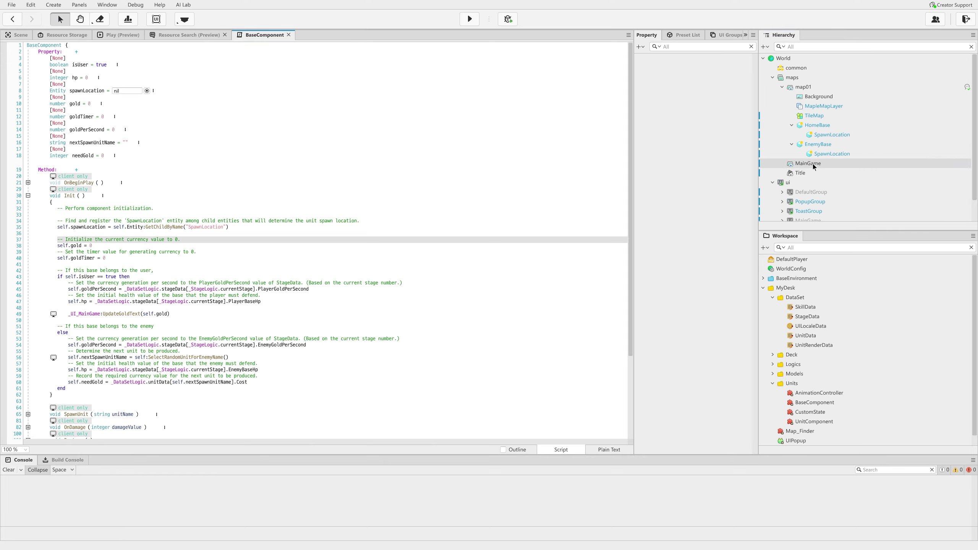
scroll(168, 245, "down", 5)
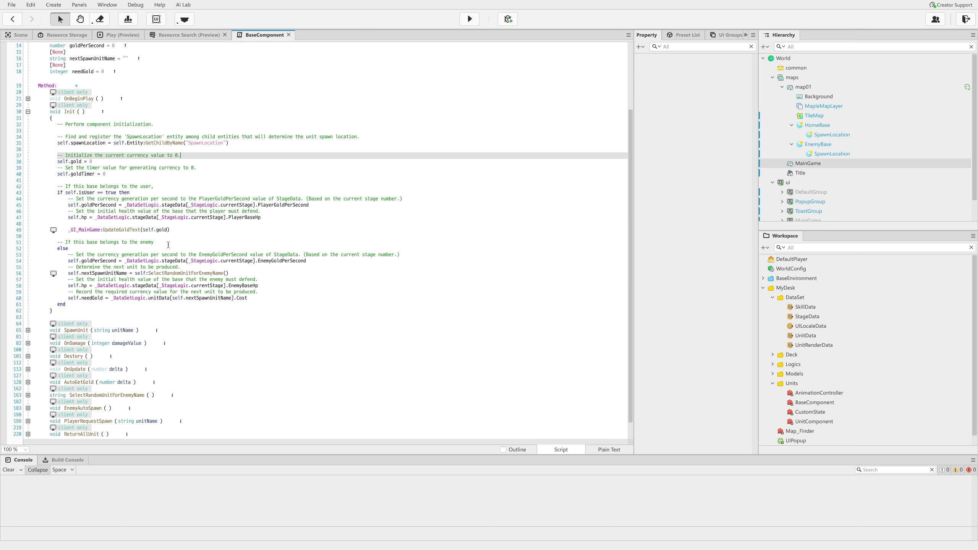
Step: Examine Init's isUser condition and how the player and enemy branches set goldPerSecond, hp and needGold from the data sets
left_click(87, 192)
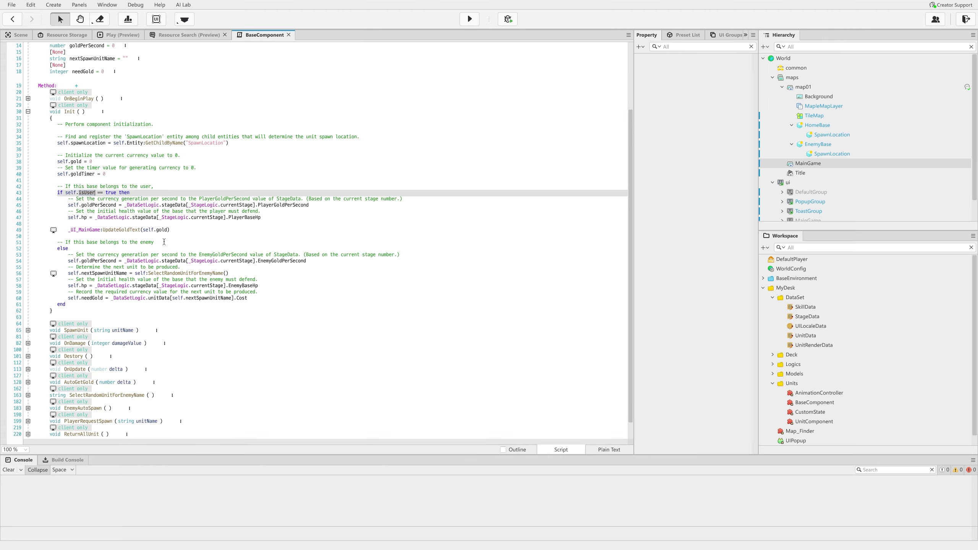
left_click_drag(154, 249, 57, 193)
left_click(151, 218)
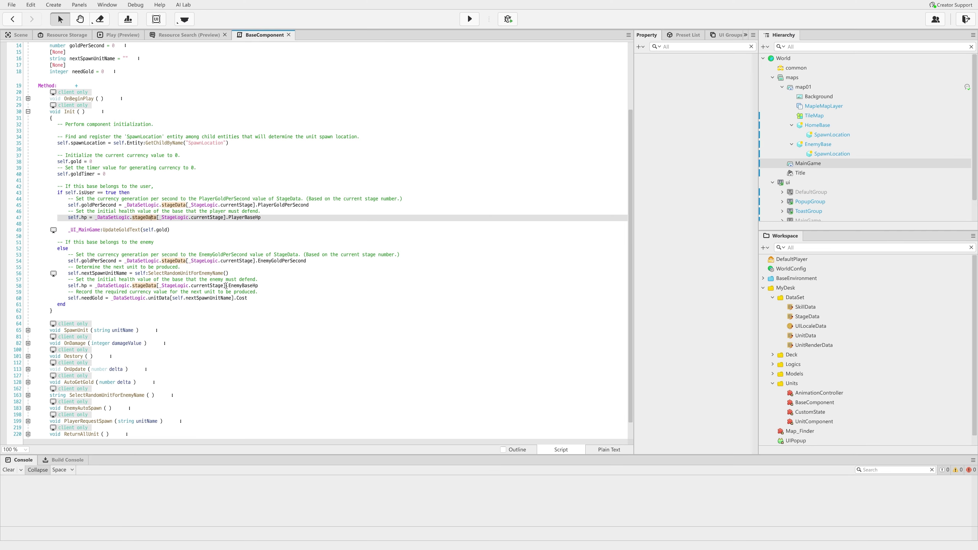
left_click(252, 297)
left_click_drag(255, 299, 4, 258)
left_click(255, 255)
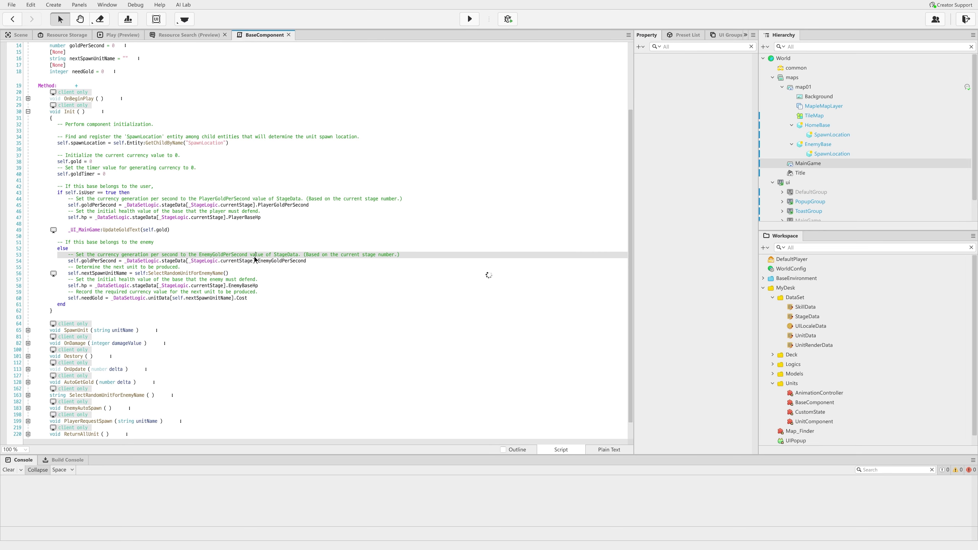
Step: Examine the gold and goldTimer initialization lines in Init together with the matching property declarations
left_click_drag(117, 175, 27, 158)
left_click(128, 176)
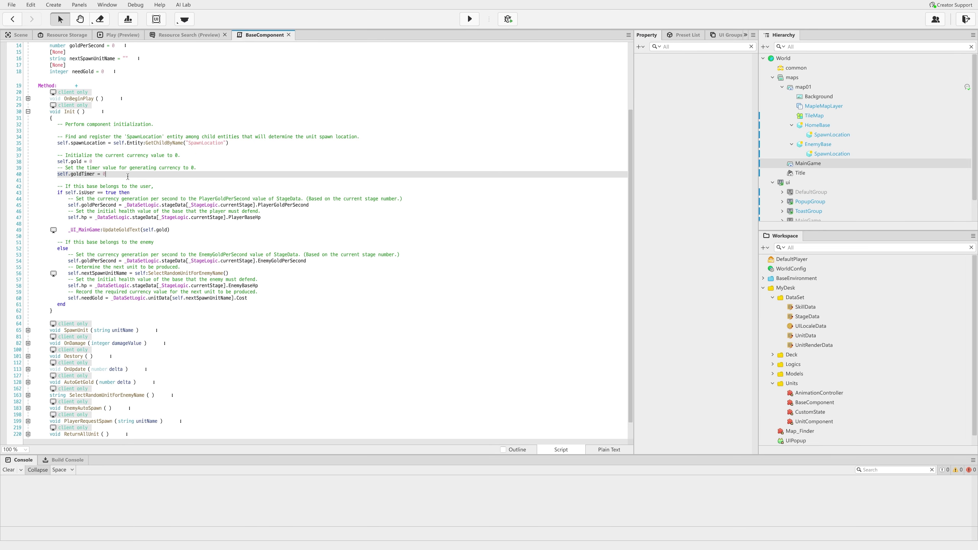
left_click(82, 174)
scroll(146, 226, "up", 5)
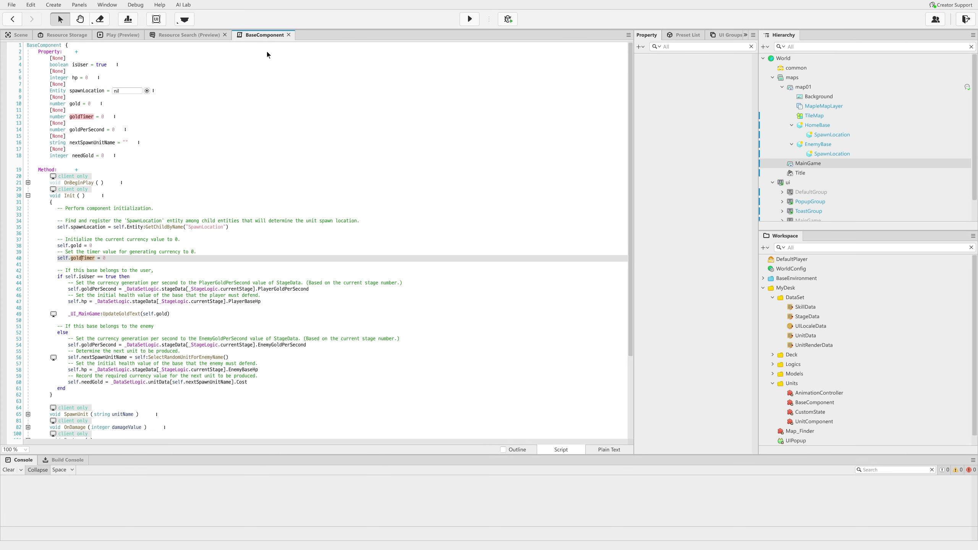
left_click(133, 247)
scroll(162, 212, "down", 2)
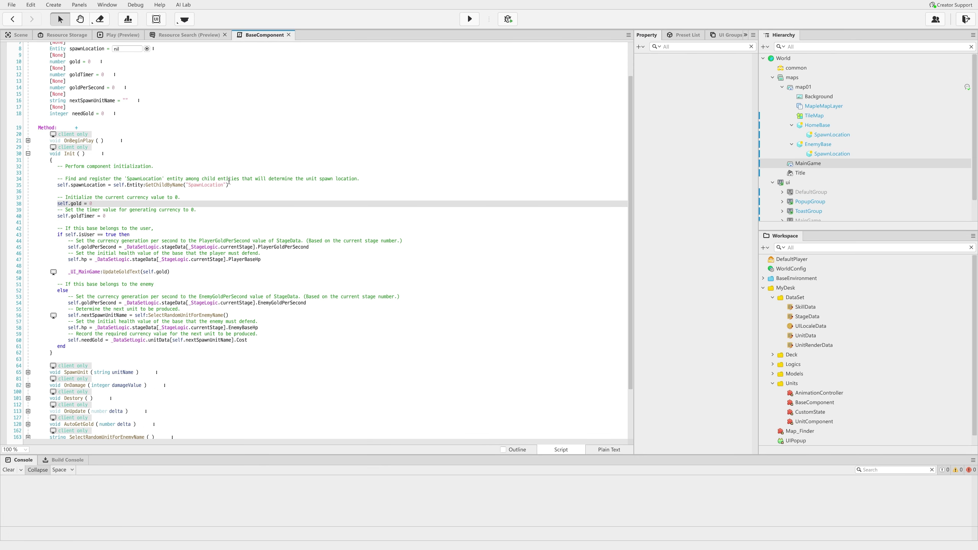
Step: Examine how Init assigns spawnLocation through GetChildByName("SpawnLocation"), comparing the string with HomeBase's child entity
left_click_drag(235, 184, 107, 182)
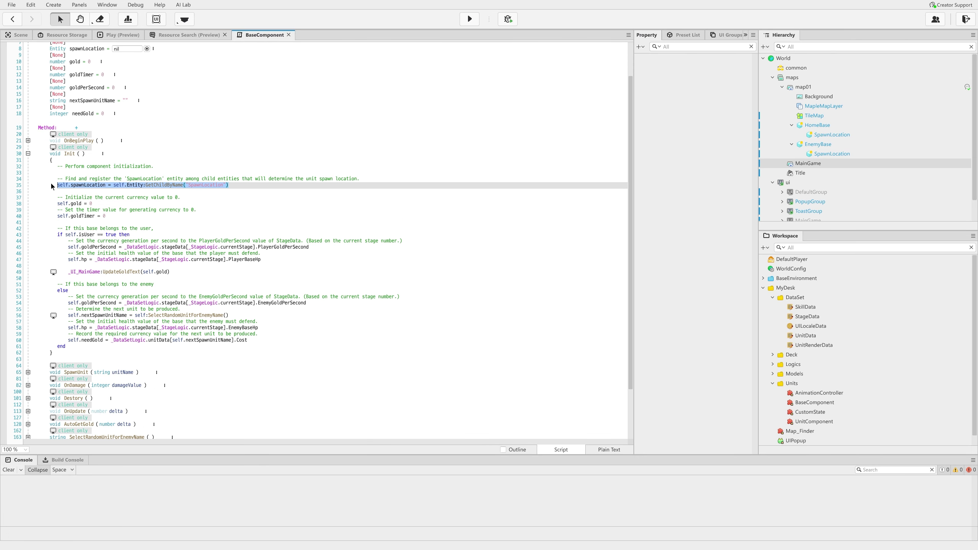
left_click(106, 185)
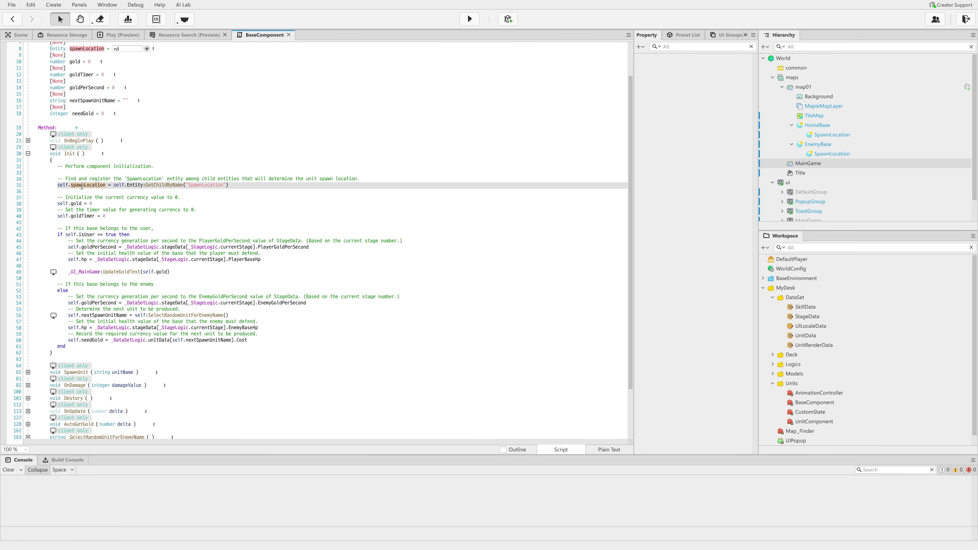
double_click(204, 185)
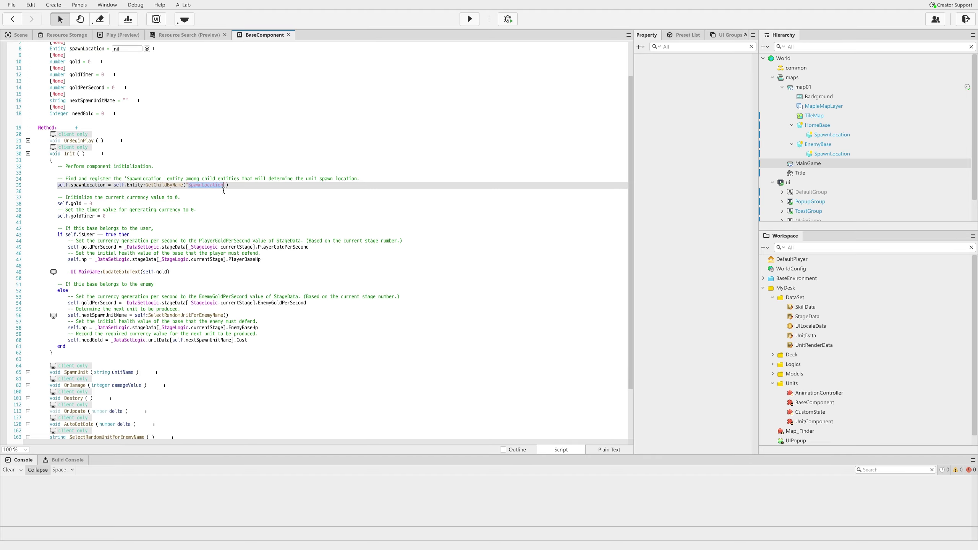
left_click(841, 135)
left_click(203, 203)
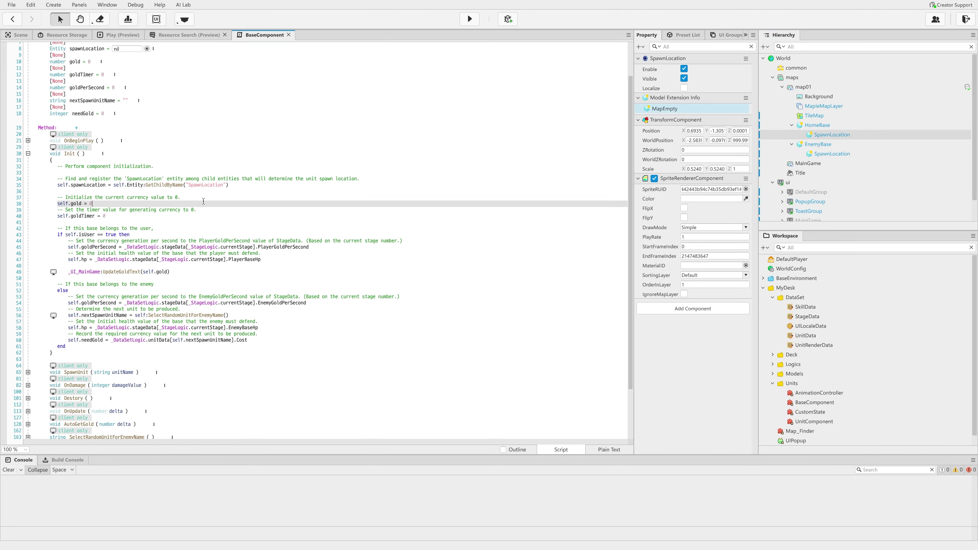
left_click_drag(189, 185, 202, 185)
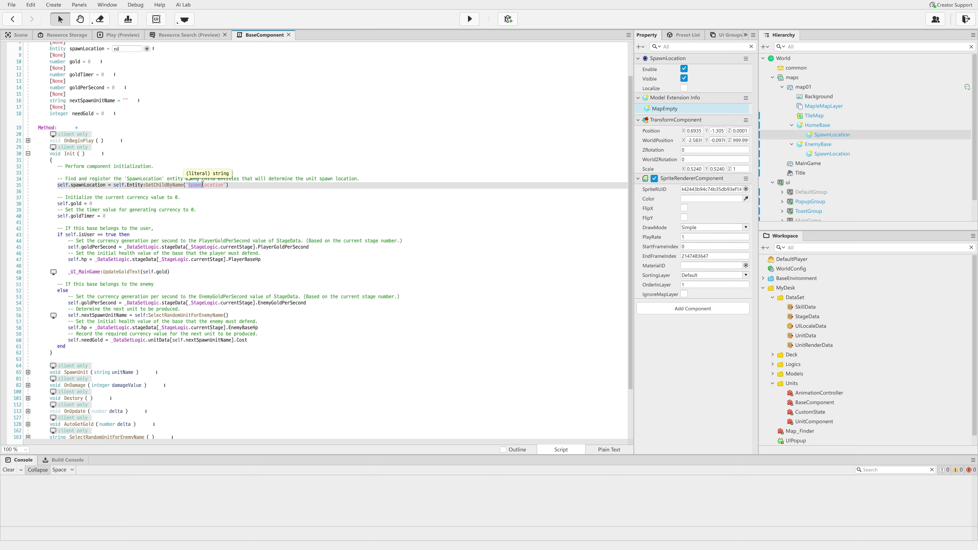
double_click(202, 186)
double_click(208, 186)
left_click(205, 187)
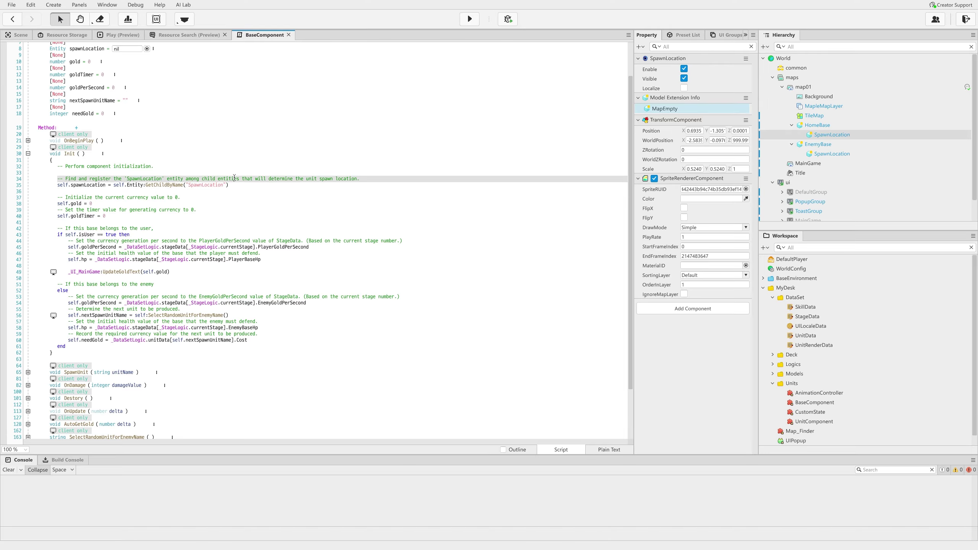
double_click(200, 185)
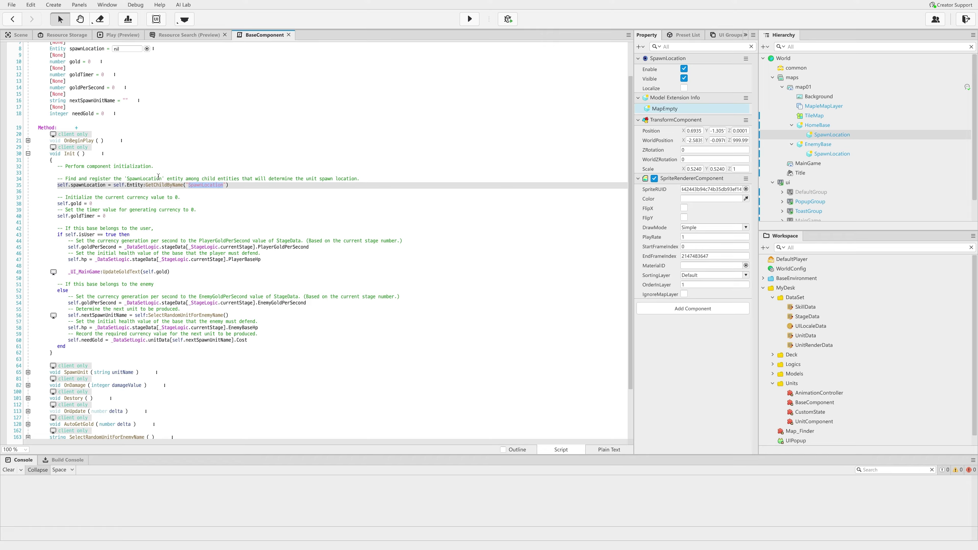
Step: Compare the SpawnLocation children under HomeBase and EnemyBase with the name used in the script, ending on HomeBase
left_click(821, 136)
left_click(829, 154)
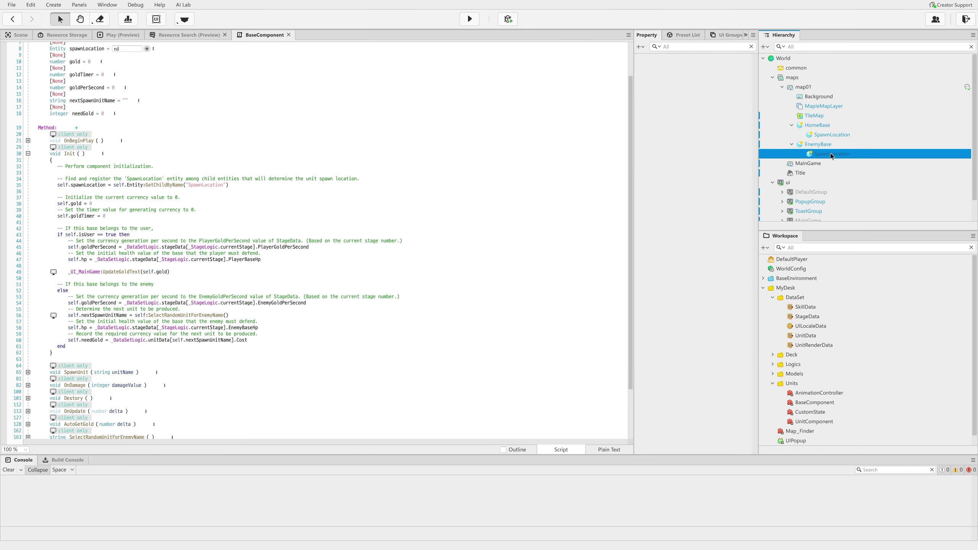
left_click(821, 125)
Step: Collapse the script's methods, expand SpawnUnit, and check where it uses the spawnLocation property
left_click(116, 266)
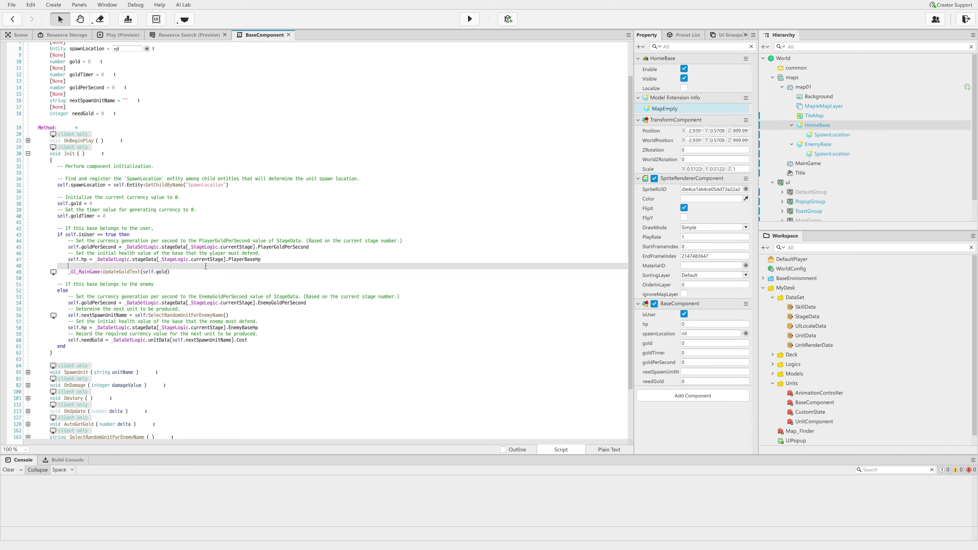
key("ctrl+m")
double_click(96, 90)
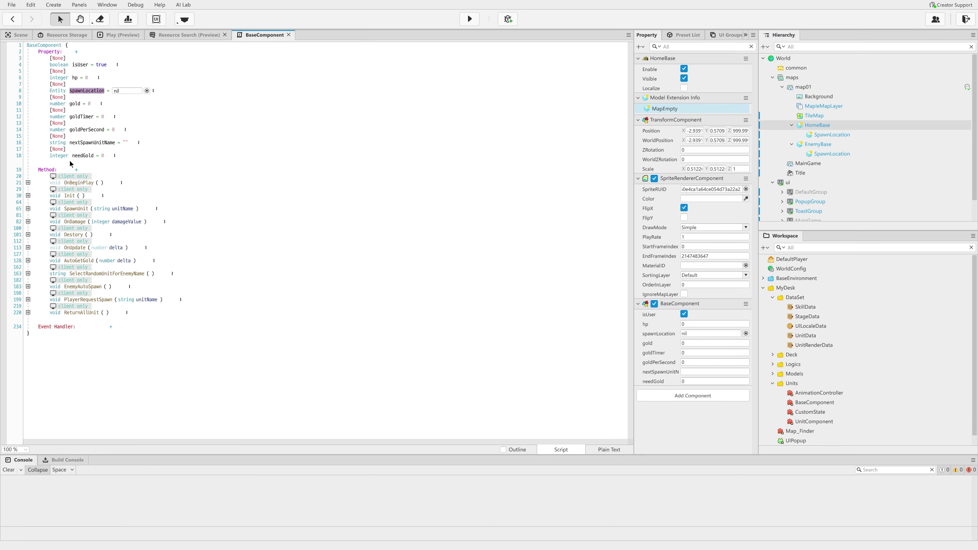
left_click(28, 209)
double_click(73, 208)
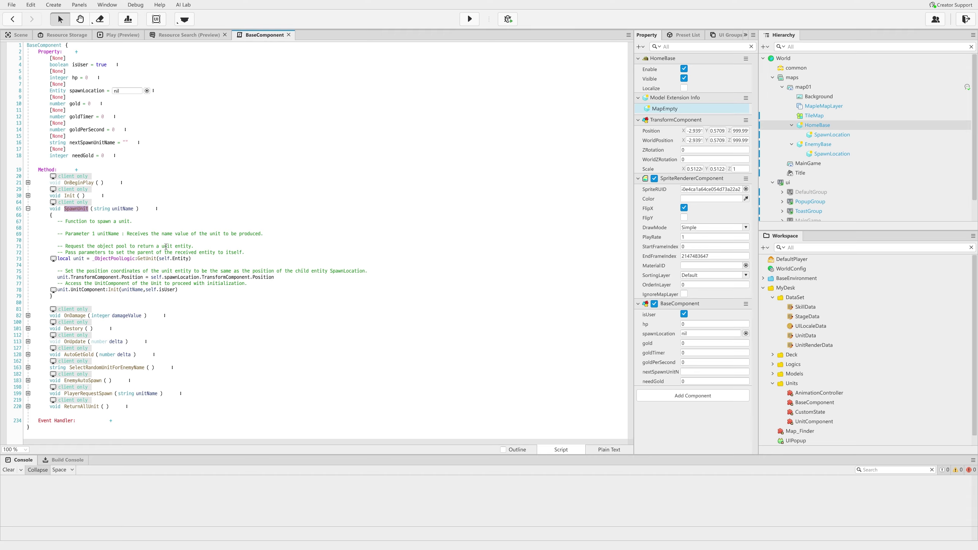
left_click(93, 287)
double_click(81, 91)
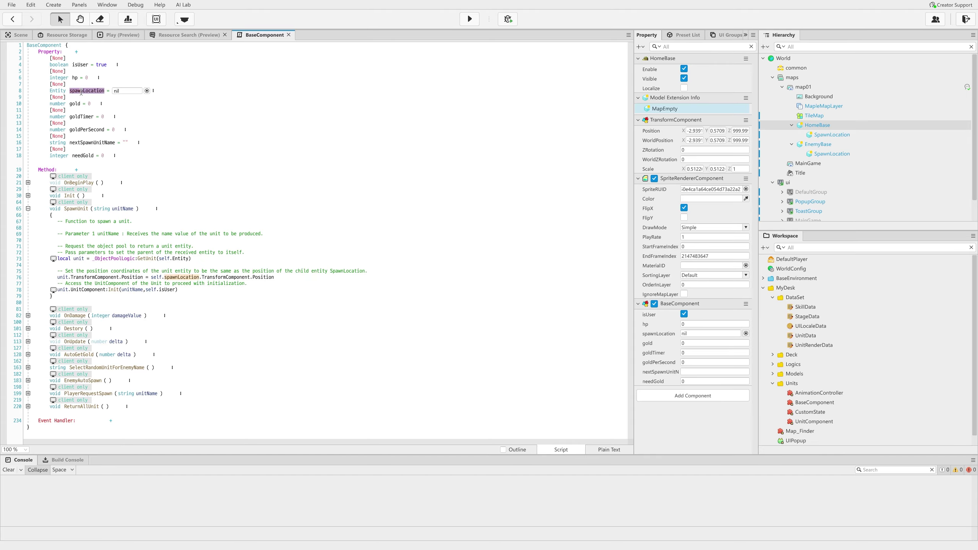
left_click(177, 266)
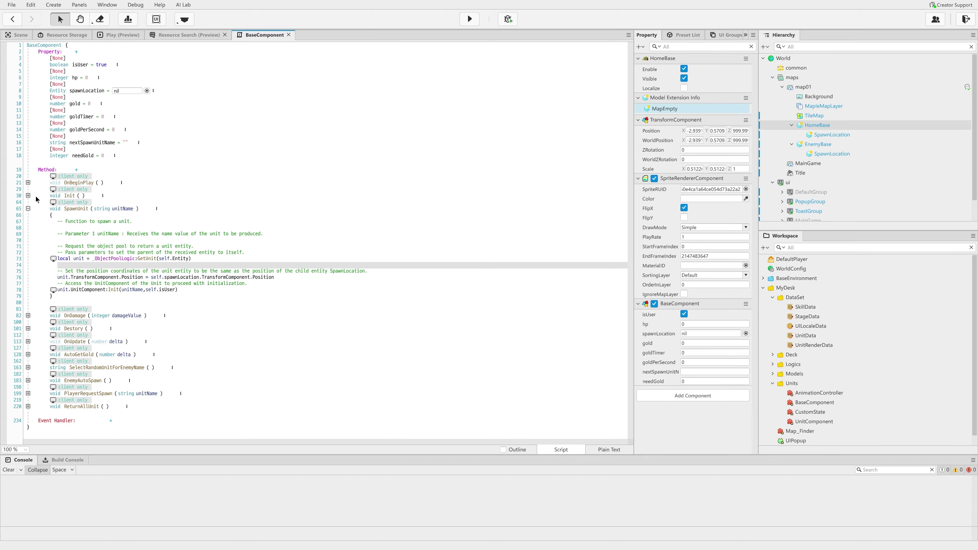
left_click(195, 271)
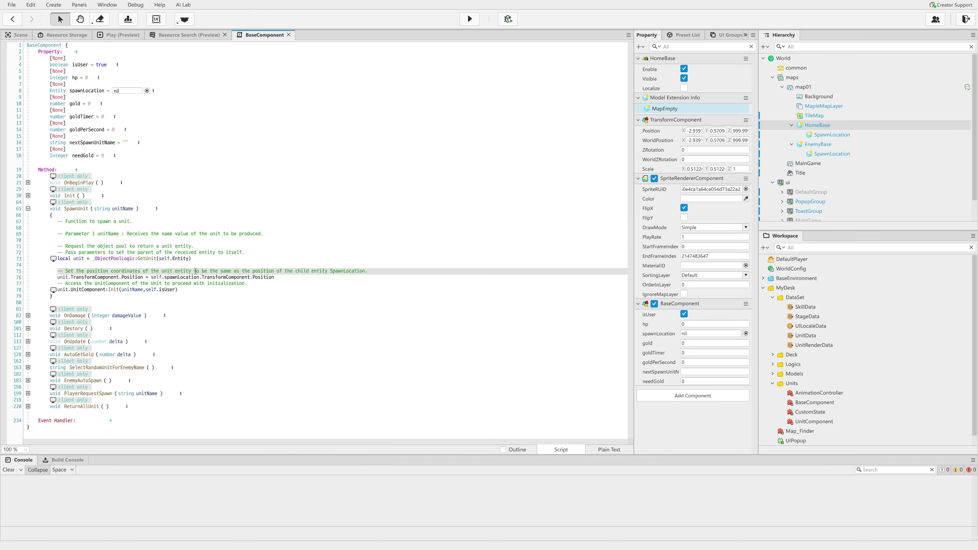
Step: Examine SpawnUnit's unitName parameter and the _ObjectPoolLogic:GetUnit(self.Entity) call that requests a unit from the object pool
double_click(123, 209)
left_click(158, 247)
left_click(121, 258)
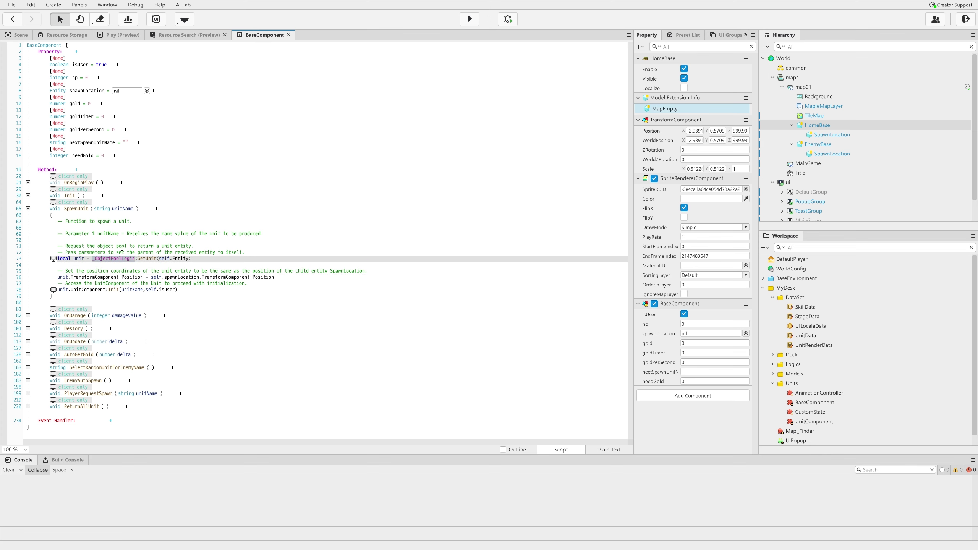
left_click(250, 256)
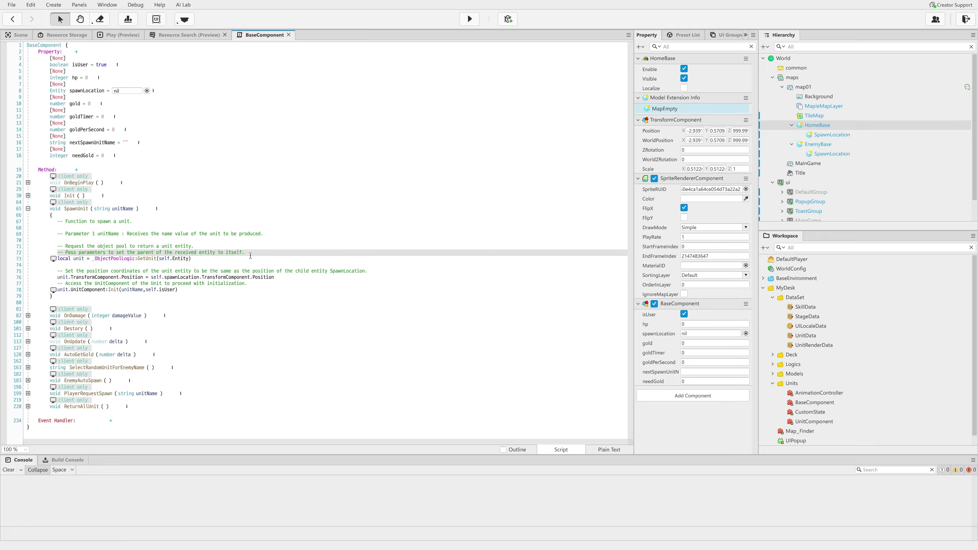
left_click(149, 259)
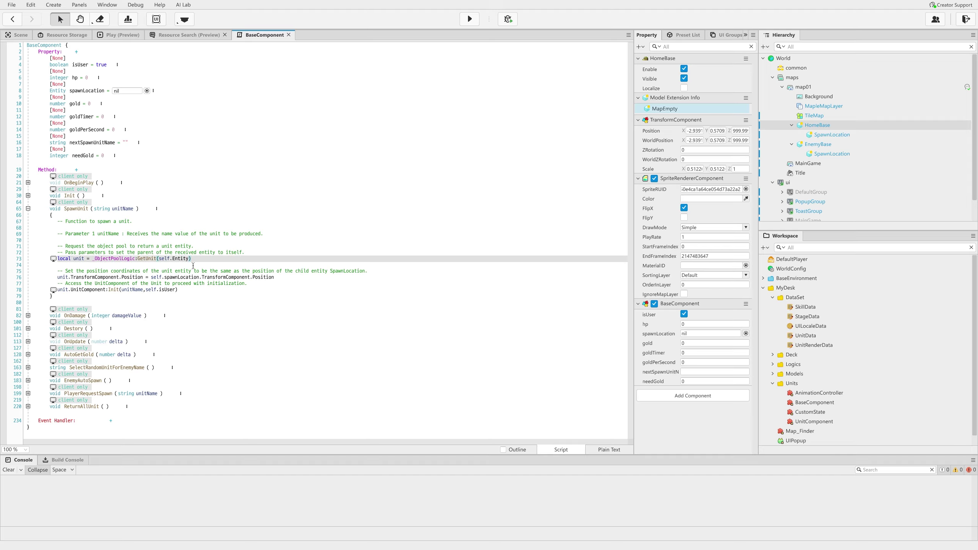
left_click(209, 253)
left_click(182, 258)
left_click(112, 258)
left_click(181, 284)
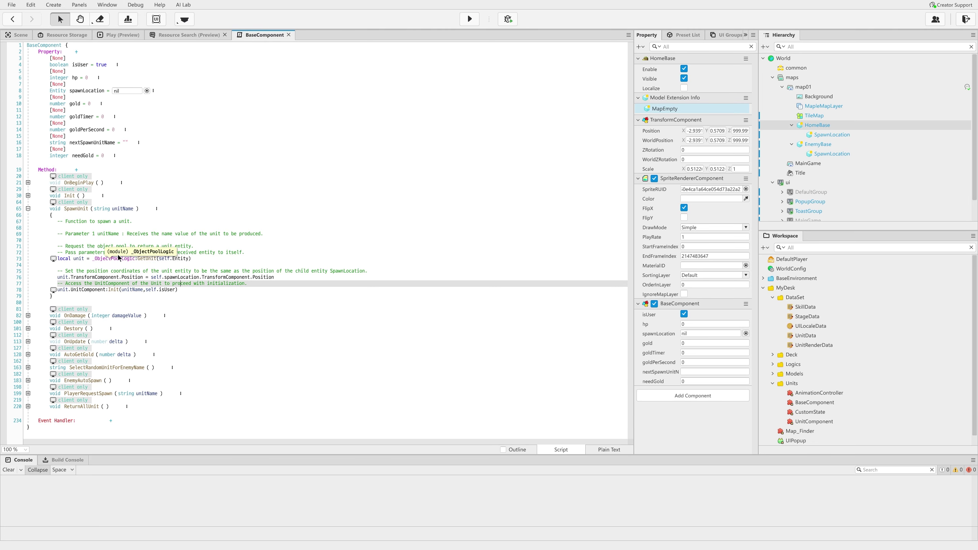
left_click(120, 258)
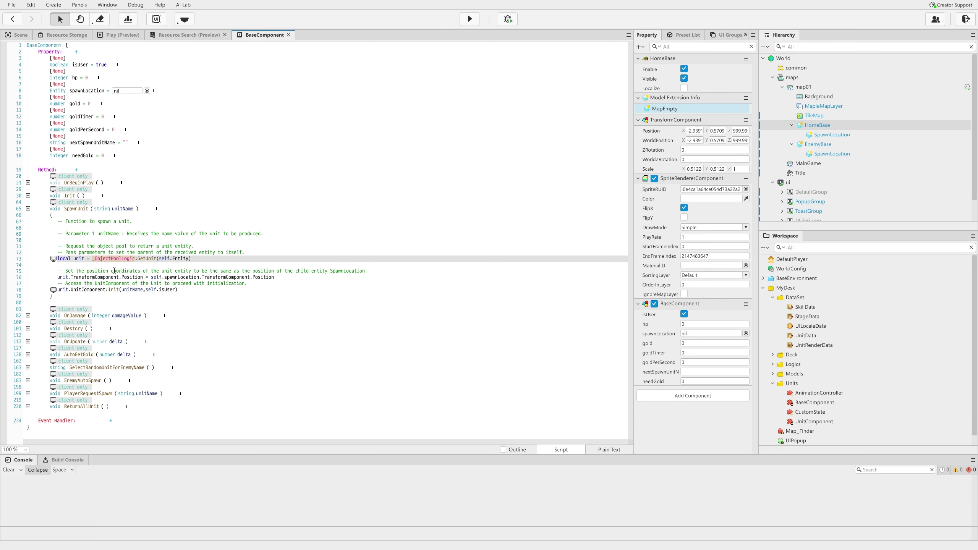
Step: Examine the SpawnUnit lines that place the unit at spawnLocation's position and initialize its UnitComponent
left_click(159, 284)
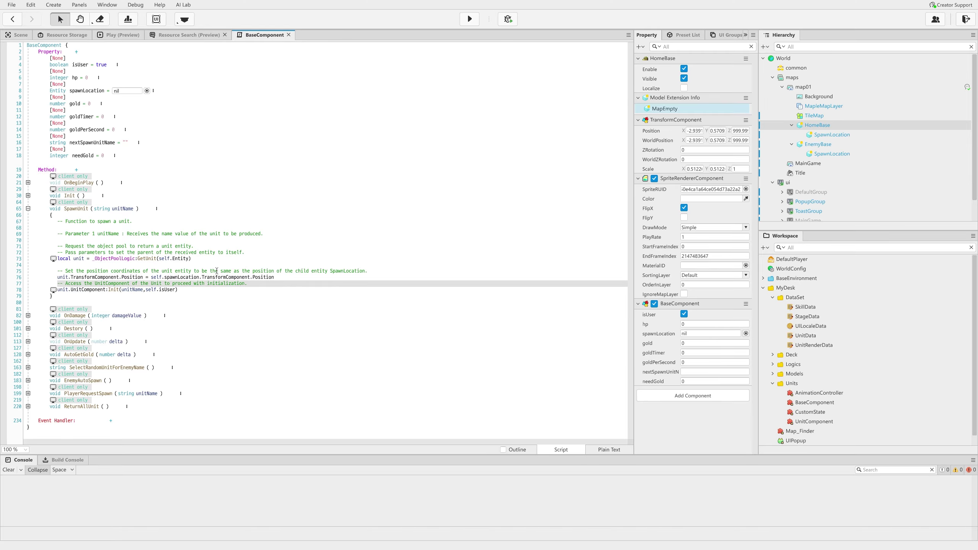
left_click(204, 268)
left_click_drag(289, 278, 77, 272)
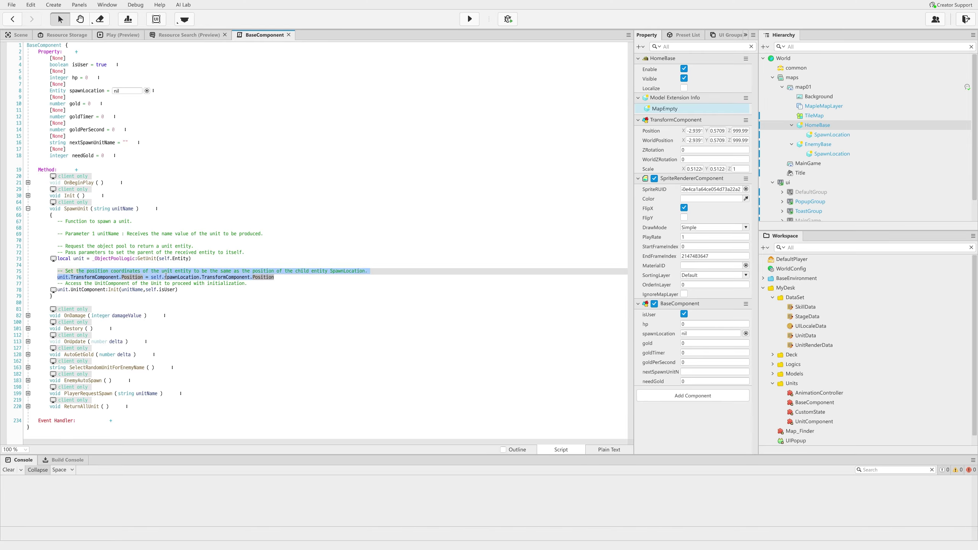
double_click(182, 278)
left_click(184, 289)
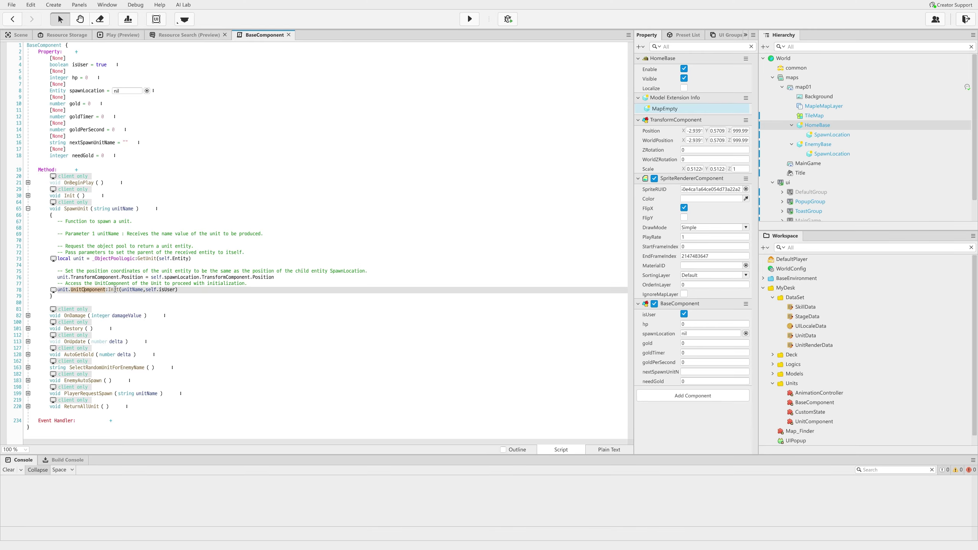
Step: Collapse SpawnUnit, expand OnDamage, and examine how damageValue reduces self.hp and how the self.hp <= 0 condition is checked
left_click(28, 209)
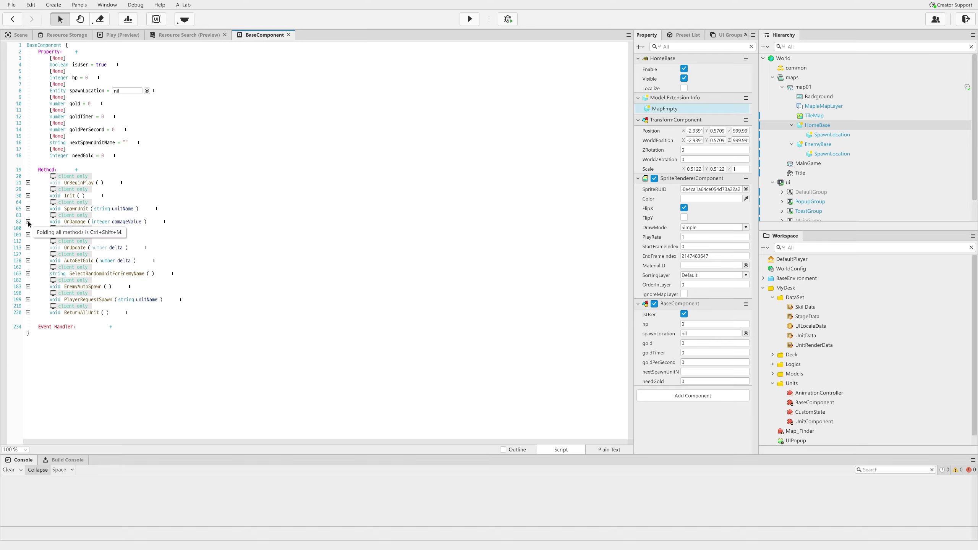
left_click(28, 222)
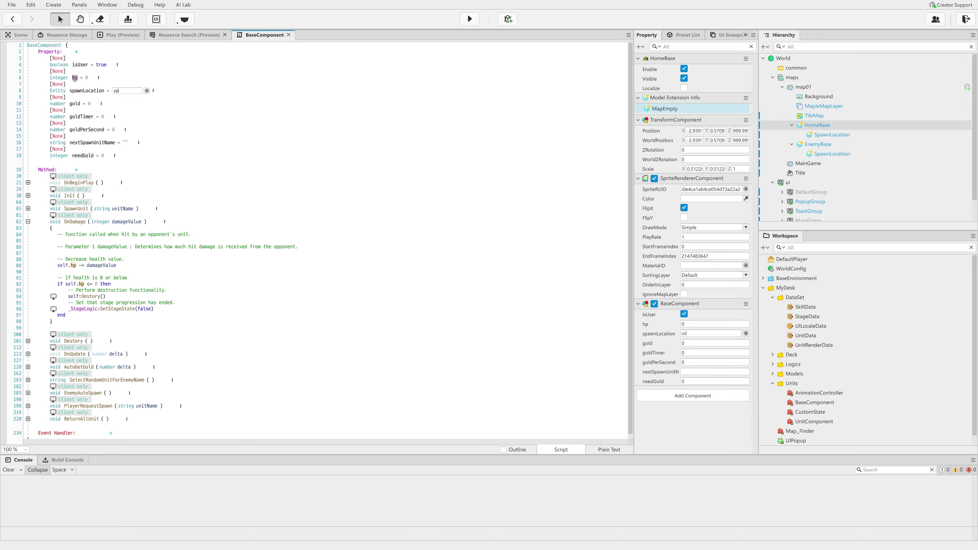
left_click(124, 222)
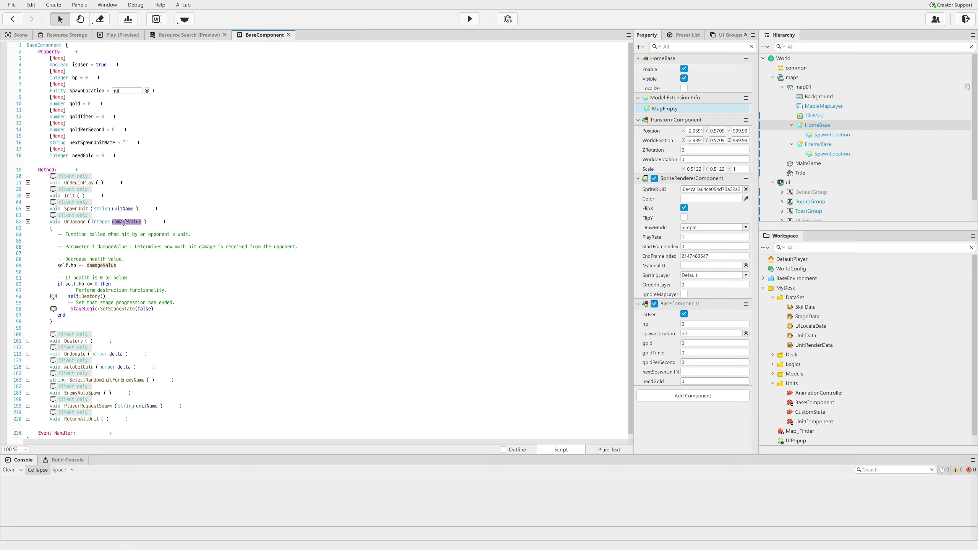
left_click(120, 266)
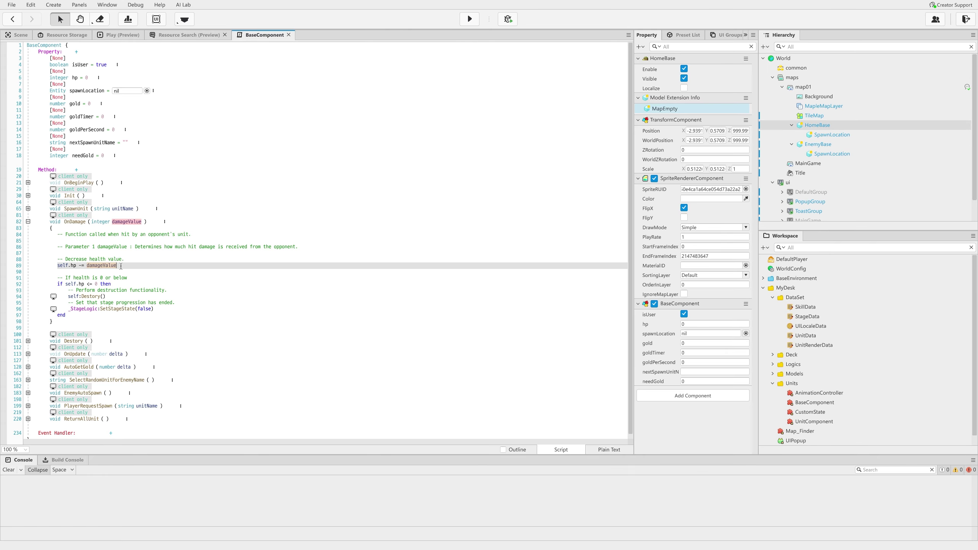
left_click(86, 284)
left_click(97, 284)
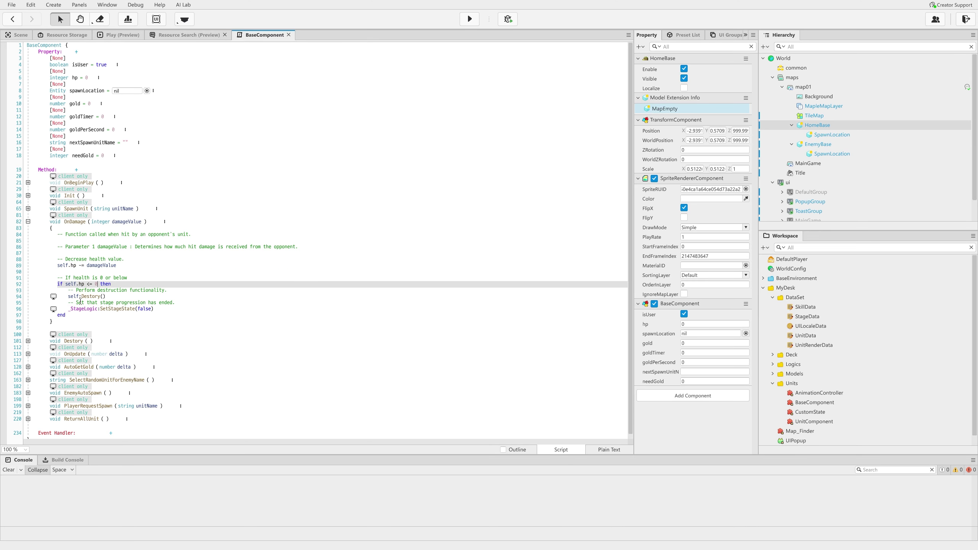
Step: Go to the Destory method called in OnDamage and examine its result popup call and the self.Entity.Enable = false line
left_click(95, 297)
key("F12")
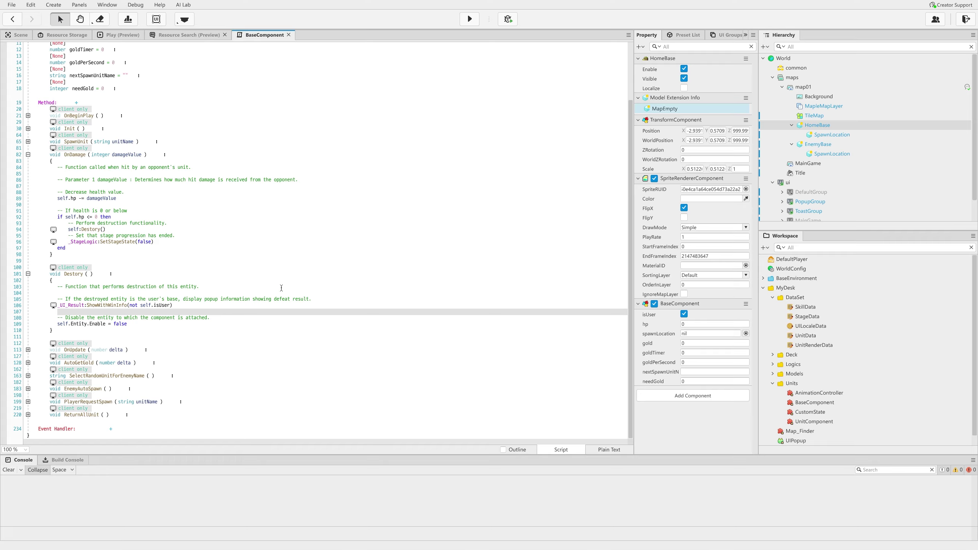
left_click_drag(310, 300, 199, 299)
left_click(221, 300)
left_click(130, 325)
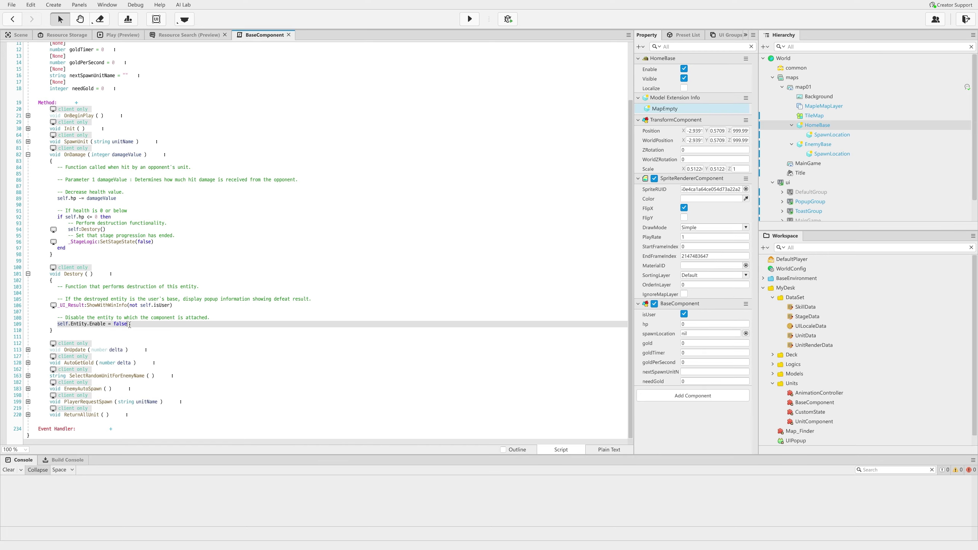
left_click_drag(144, 324, 57, 320)
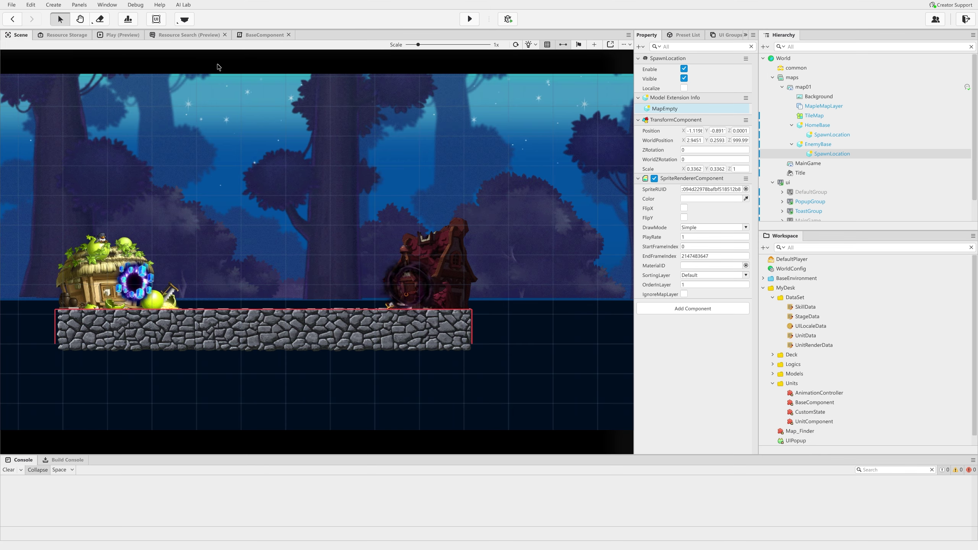
Step: Switch to the map scene and inspect the HomeBase and EnemyBase entities in turn, ending on HomeBase
left_click(129, 285)
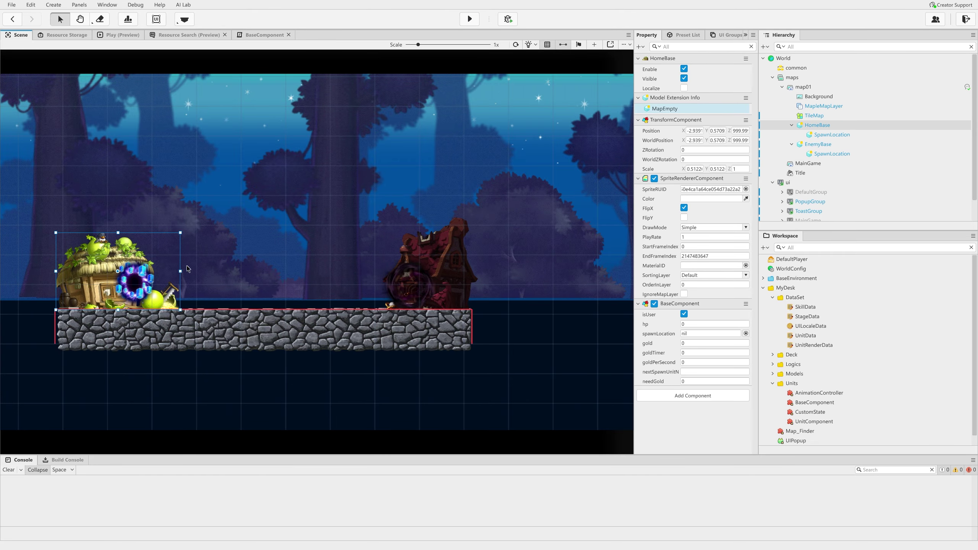
left_click(416, 280)
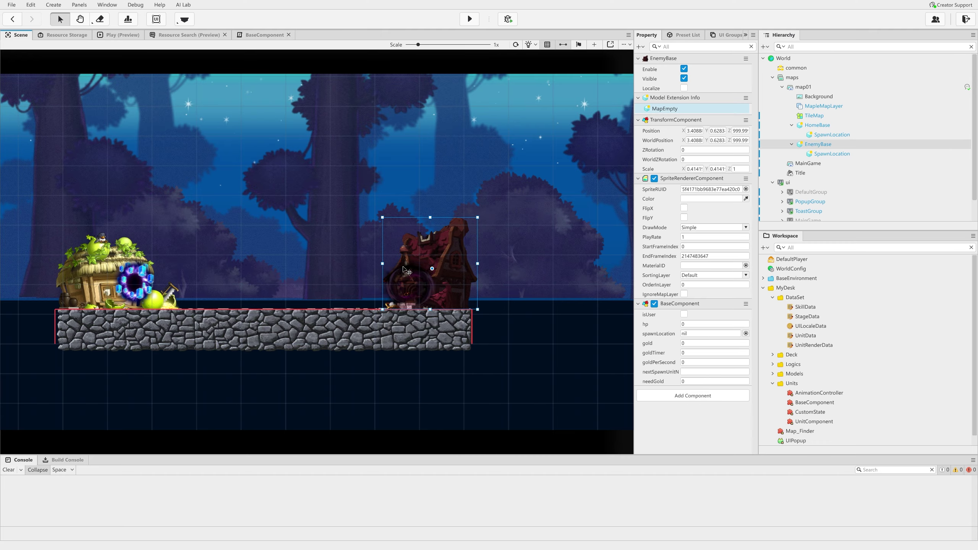
left_click(415, 281)
left_click(128, 281)
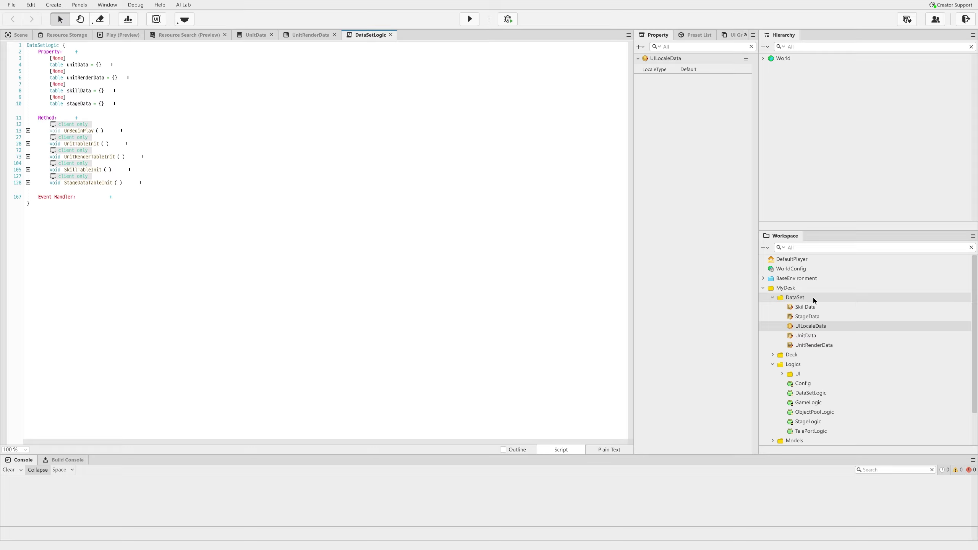
Step: Review the data sets in MyDesk's DataSet folder, including SkillData, StageData, UnitData and UnitRenderData
left_click(812, 294)
left_click(812, 287)
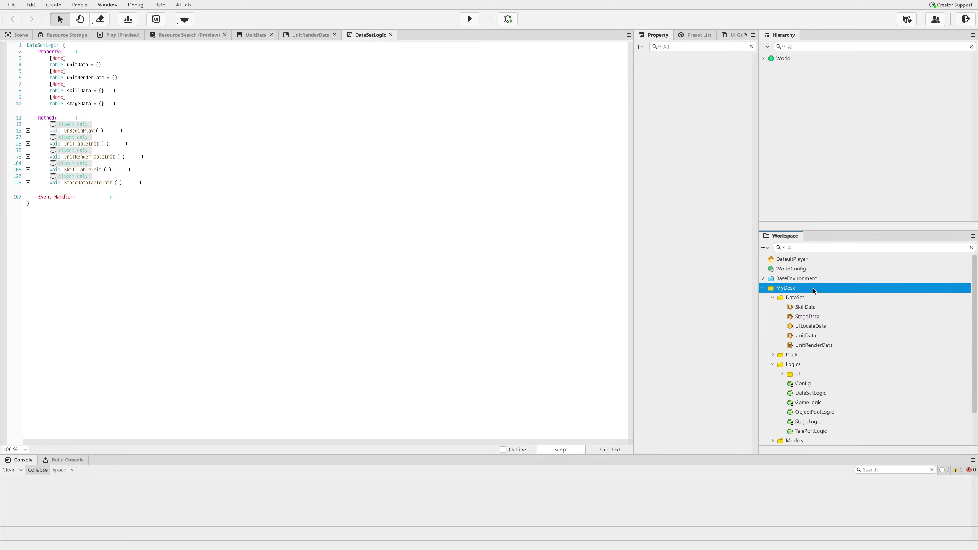
left_click(794, 299)
left_click(771, 298)
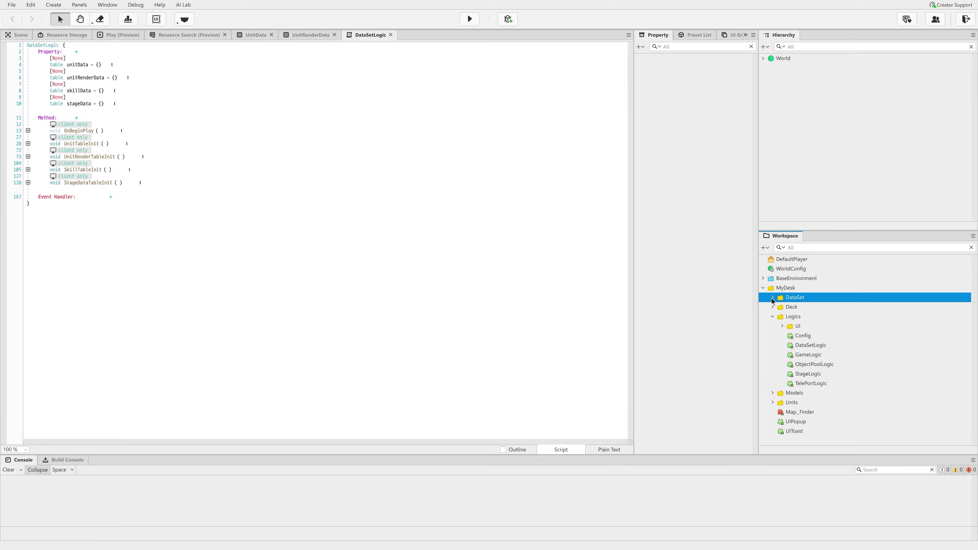
left_click(771, 298)
left_click(803, 305)
left_click(800, 316)
left_click(805, 335)
left_click(811, 326)
left_click(805, 345)
left_click(804, 316)
left_click(805, 308)
left_click(804, 317)
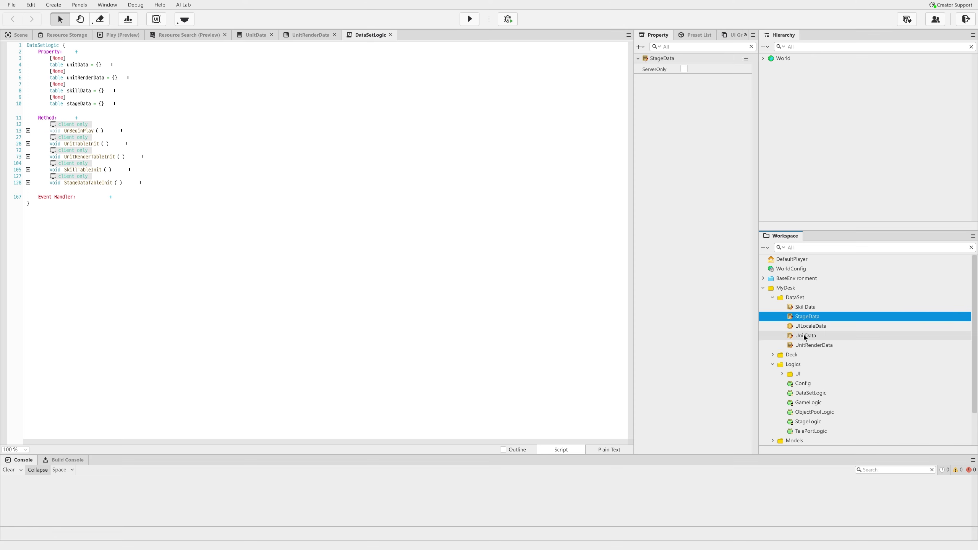
left_click(807, 345)
Step: Open the UILocaleData data set to view its localization table, and close it to return to the DataSetLogic script
left_click(809, 324)
double_click(824, 326)
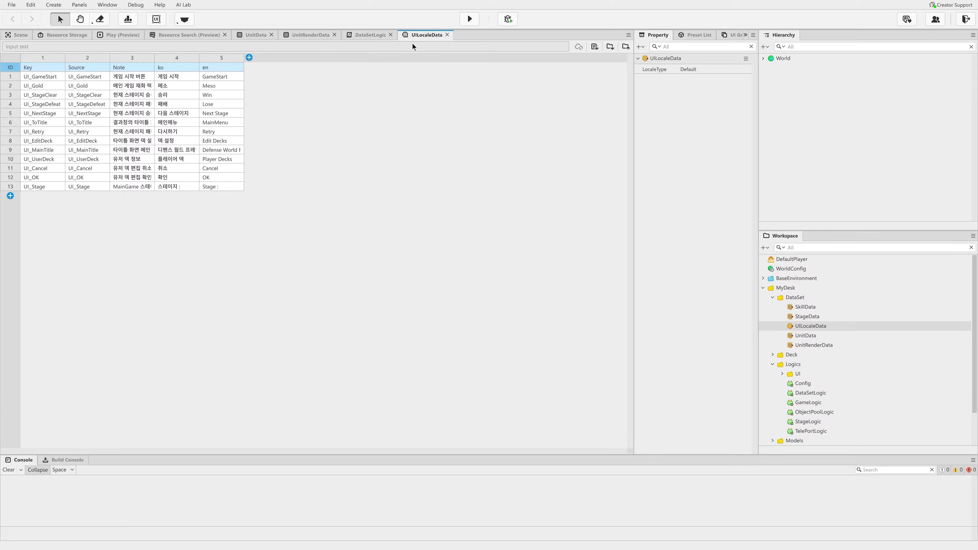
left_click_drag(438, 37, 452, 40)
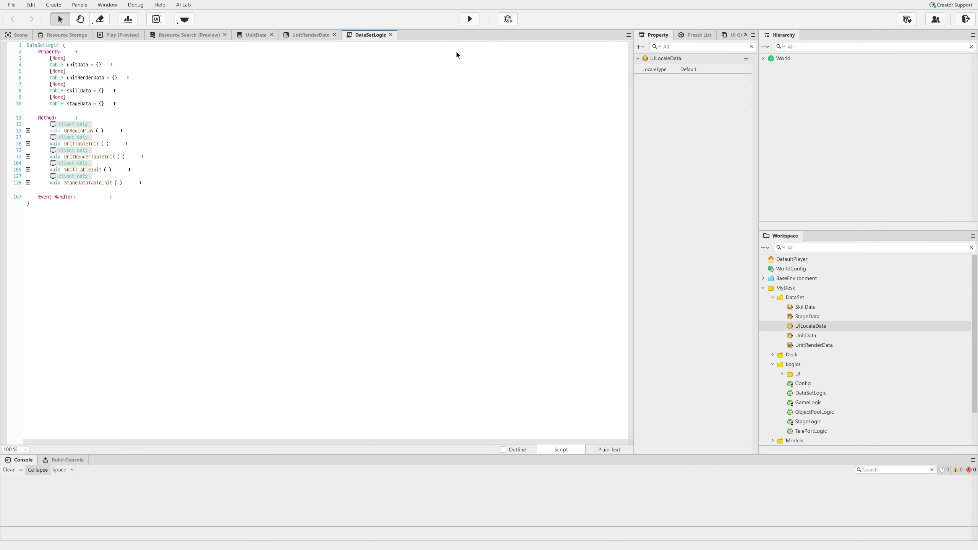